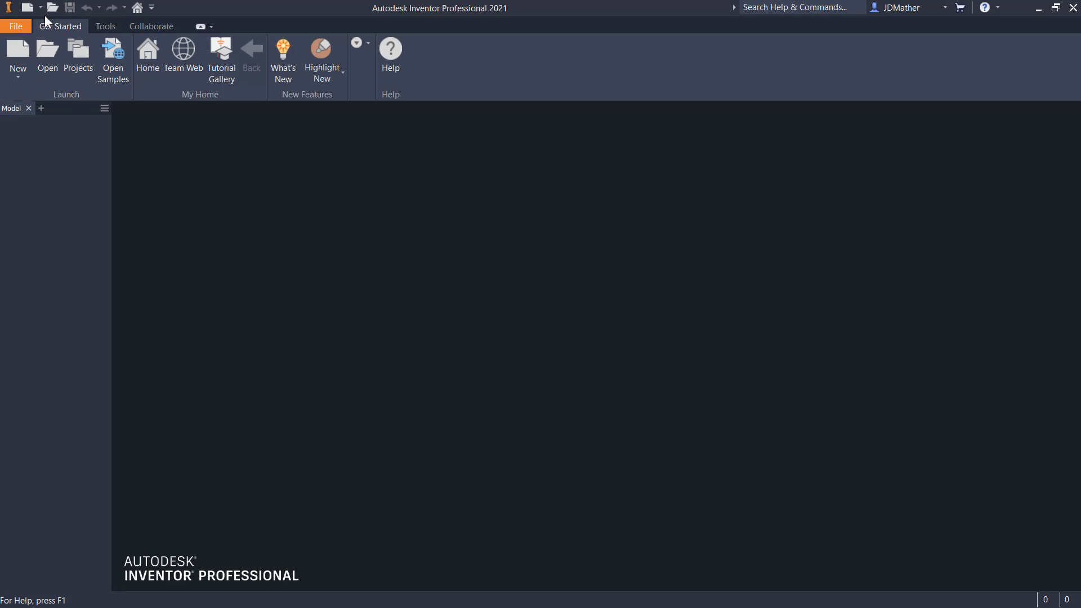
Create a new part and start a 2D sketch on the XY plane.
{"action": "left_click", "coordinate": [41, 7]}
{"action": "left_click", "coordinate": [52, 84]}
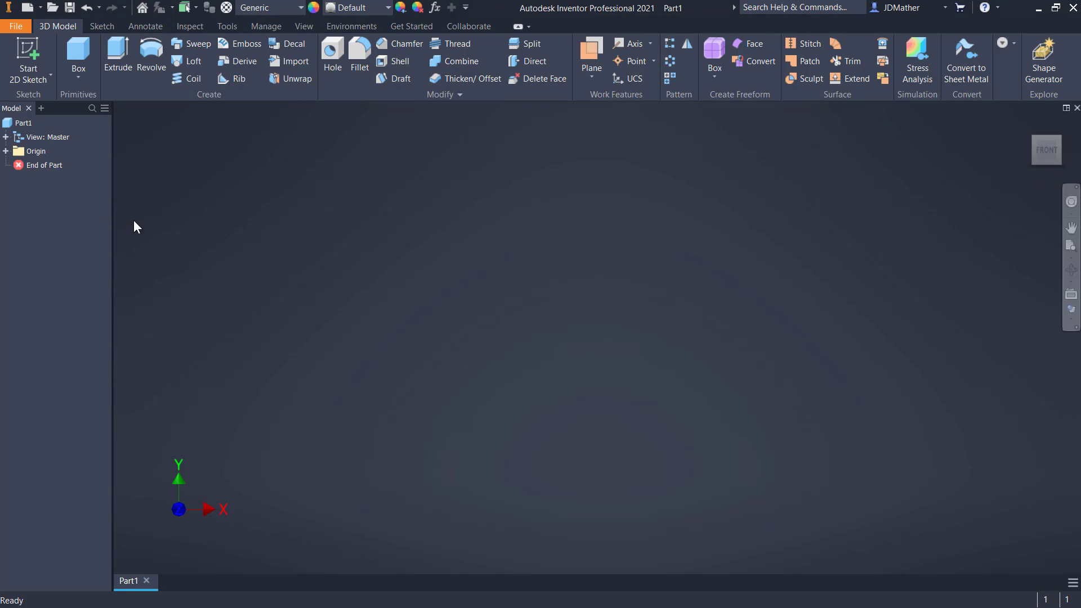
{"action": "left_click", "coordinate": [6, 151]}
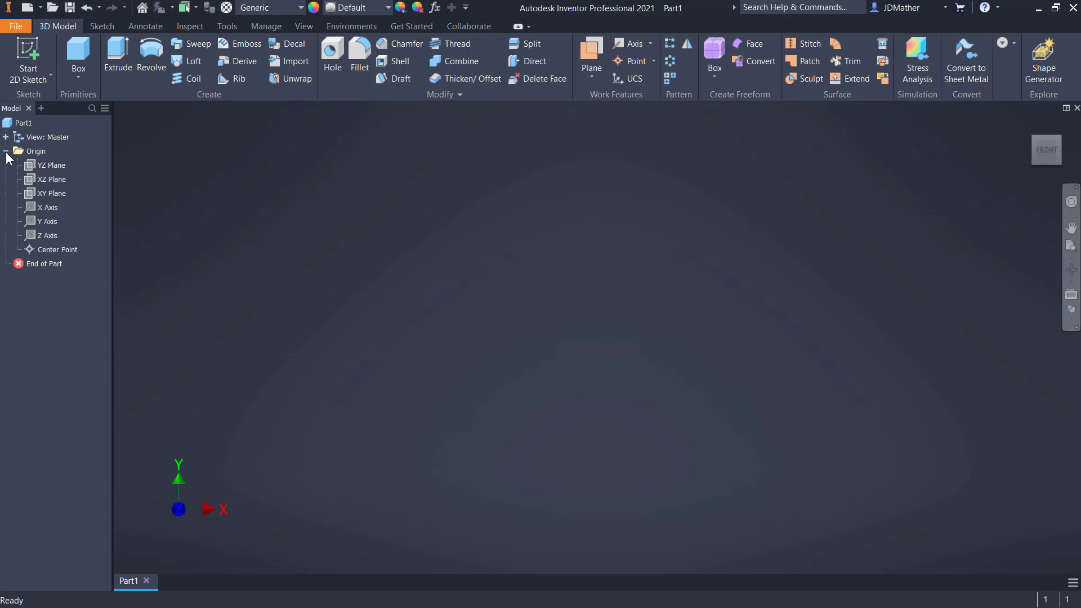
{"action": "right_click", "coordinate": [46, 196]}
{"action": "left_click", "coordinate": [67, 202]}
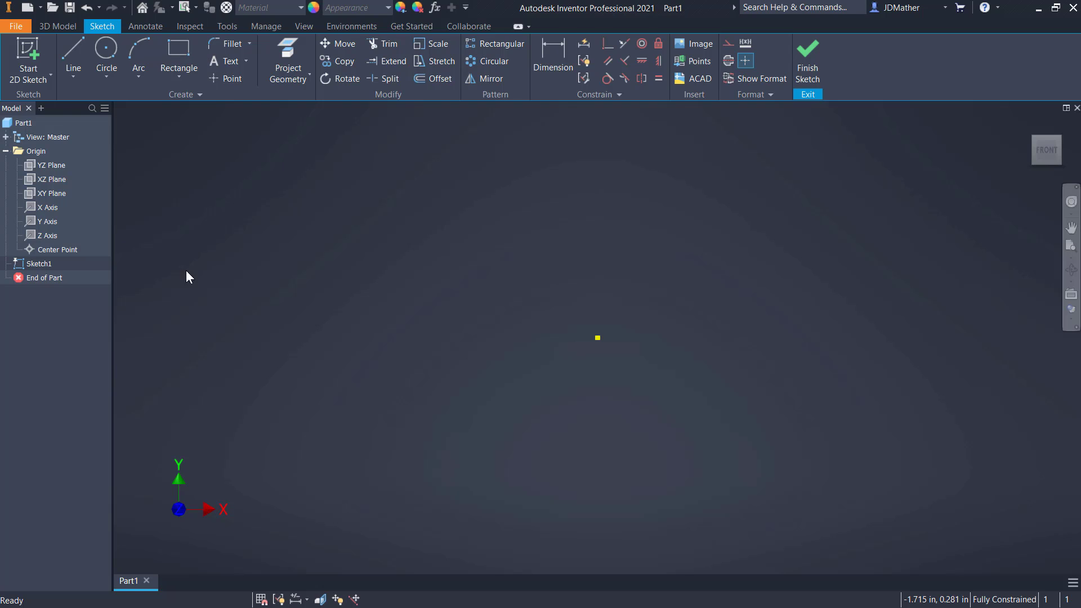
Sketch a flat base rectangle about 1.65 by 0.18 in with its upper-right corner on the origin.
{"action": "left_click", "coordinate": [178, 48]}
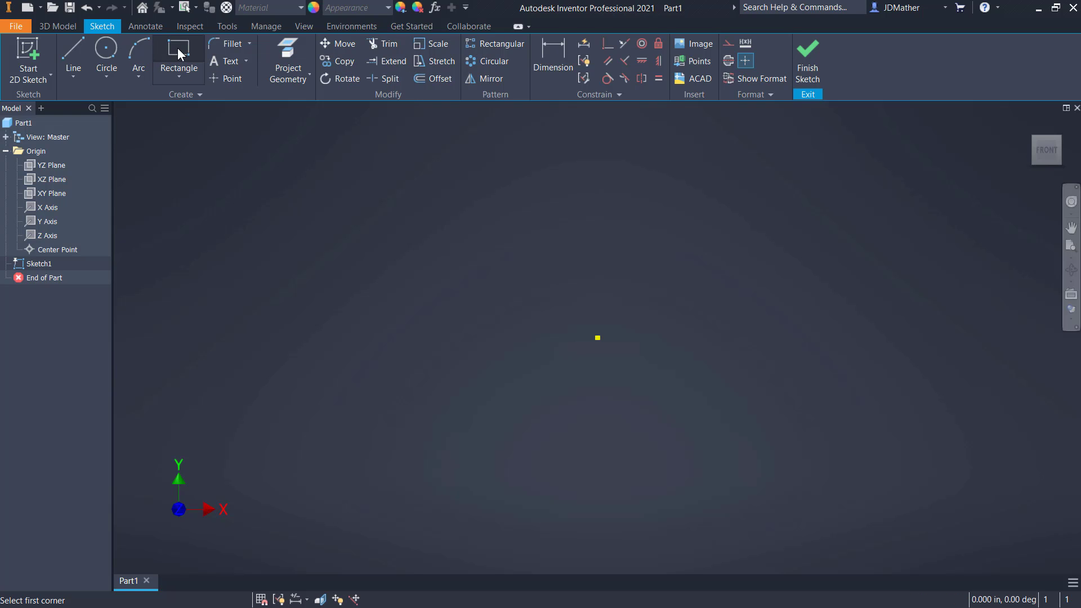
{"action": "left_click", "coordinate": [597, 337]}
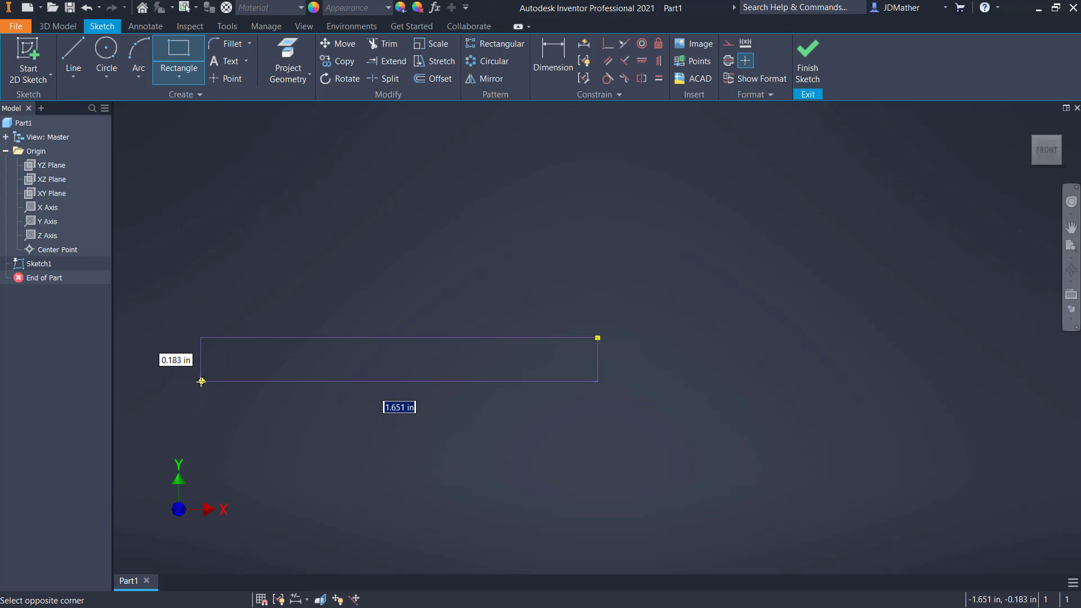
{"action": "left_click", "coordinate": [201, 381]}
{"action": "scroll", "coordinate": [641, 393], "scroll_direction": "up", "scroll_amount": 3}
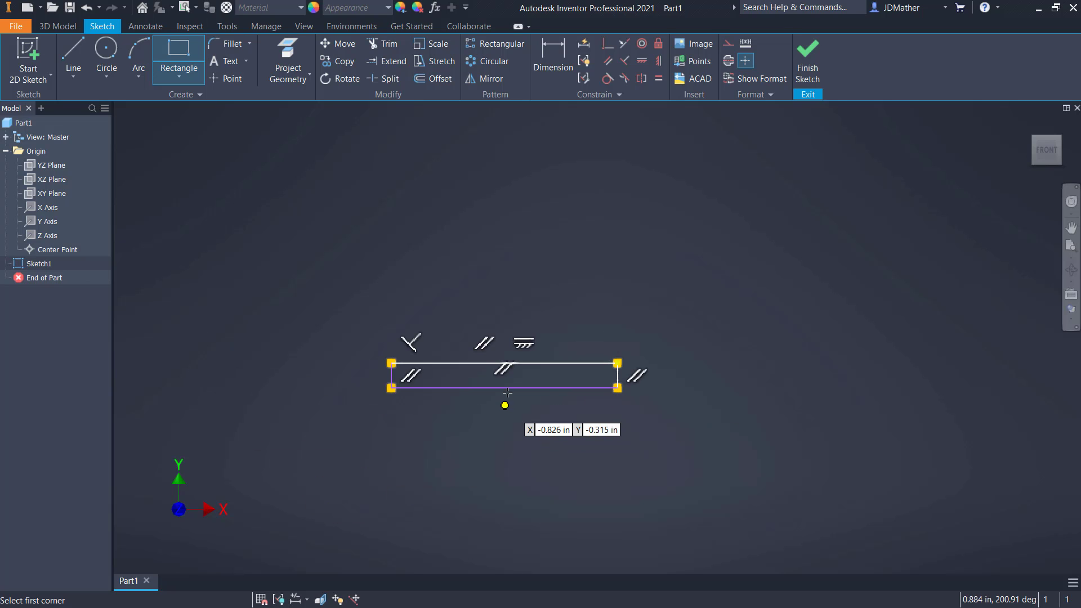
Dimension the base rectangle's length below its lower edge and set it to 12 in.
{"action": "left_click", "coordinate": [552, 59]}
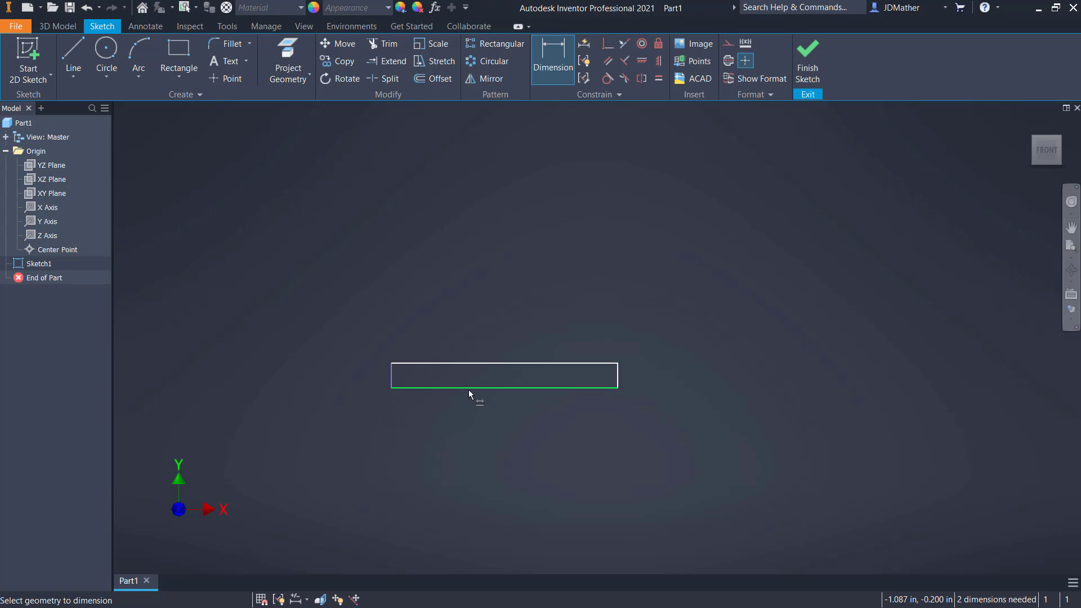
{"action": "left_click", "coordinate": [469, 388]}
{"action": "left_click", "coordinate": [484, 424]}
{"action": "type", "text": "12"}
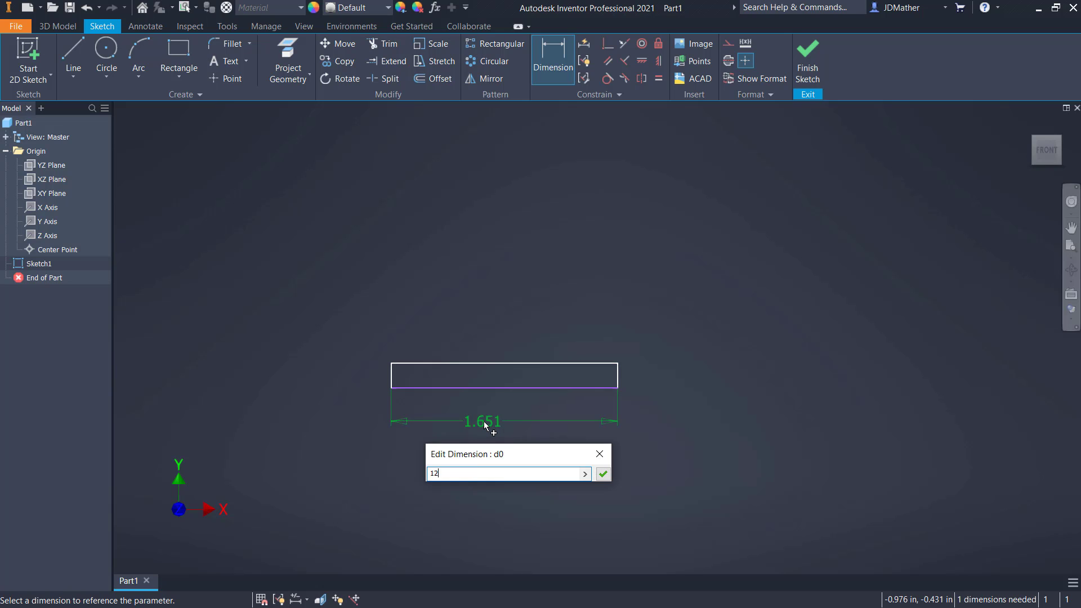
{"action": "key", "text": "Return"}
{"action": "scroll", "coordinate": [593, 320], "scroll_direction": "up", "scroll_amount": 5}
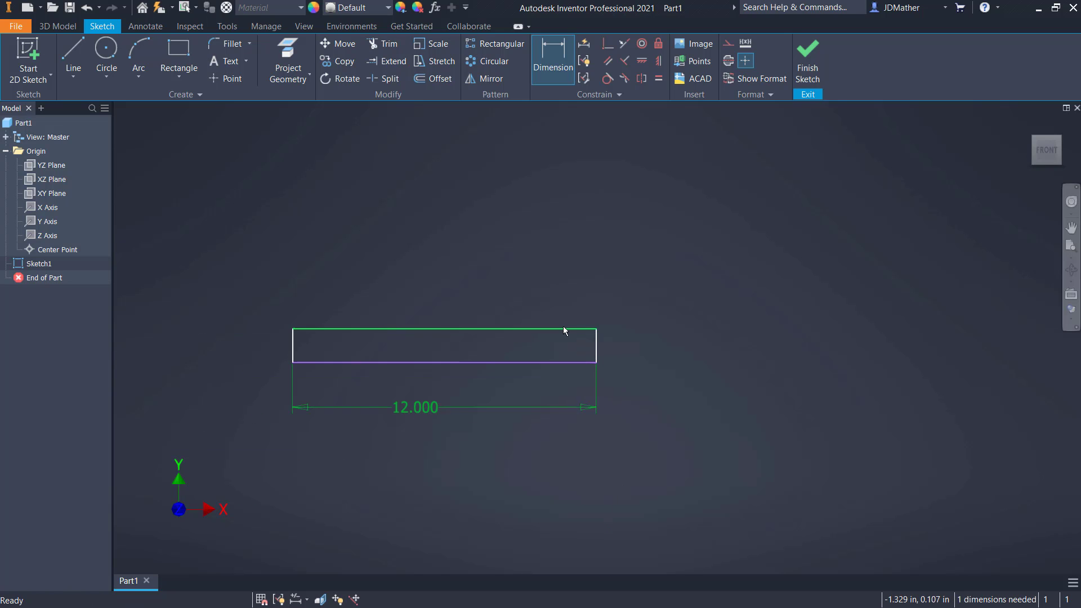
Turn on the visibility of the origin's Center Point.
{"action": "key", "text": "Escape"}
{"action": "right_click", "coordinate": [42, 249]}
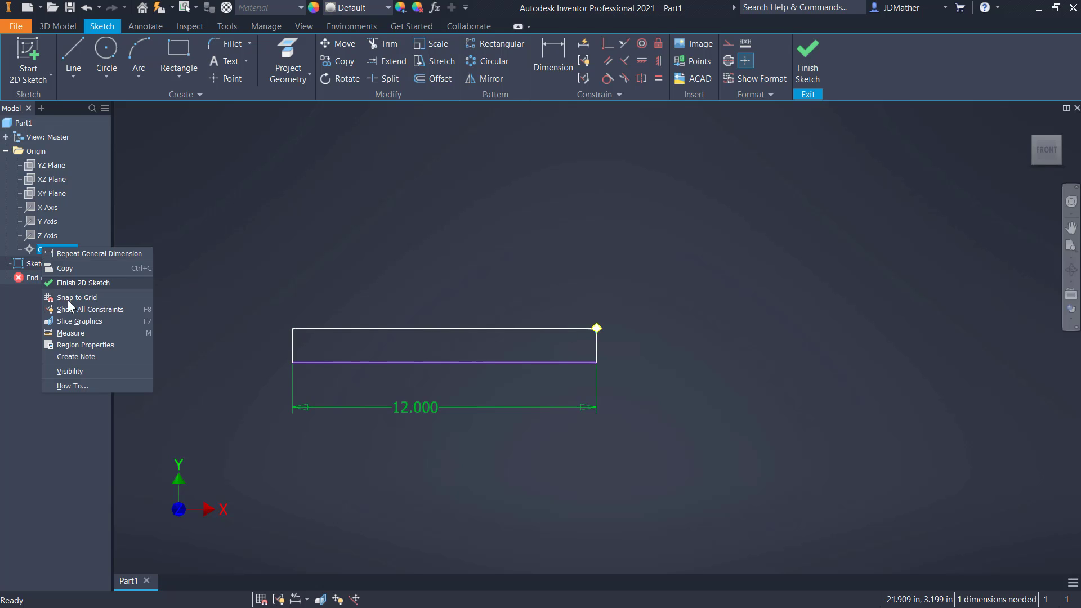
{"action": "left_click", "coordinate": [70, 371]}
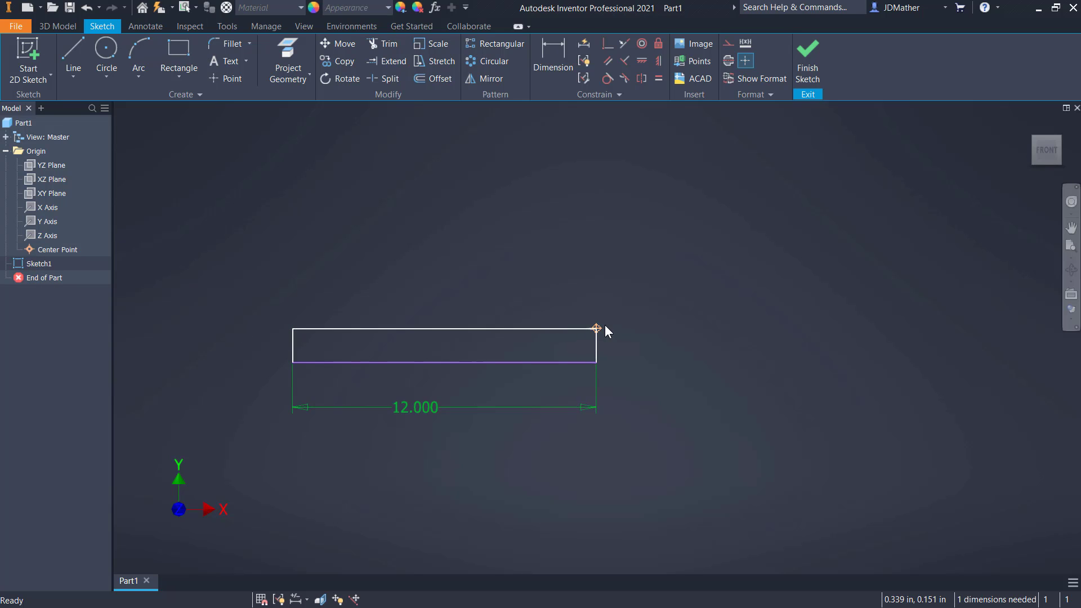
{"action": "scroll", "coordinate": [260, 336], "scroll_direction": "down", "scroll_amount": 3}
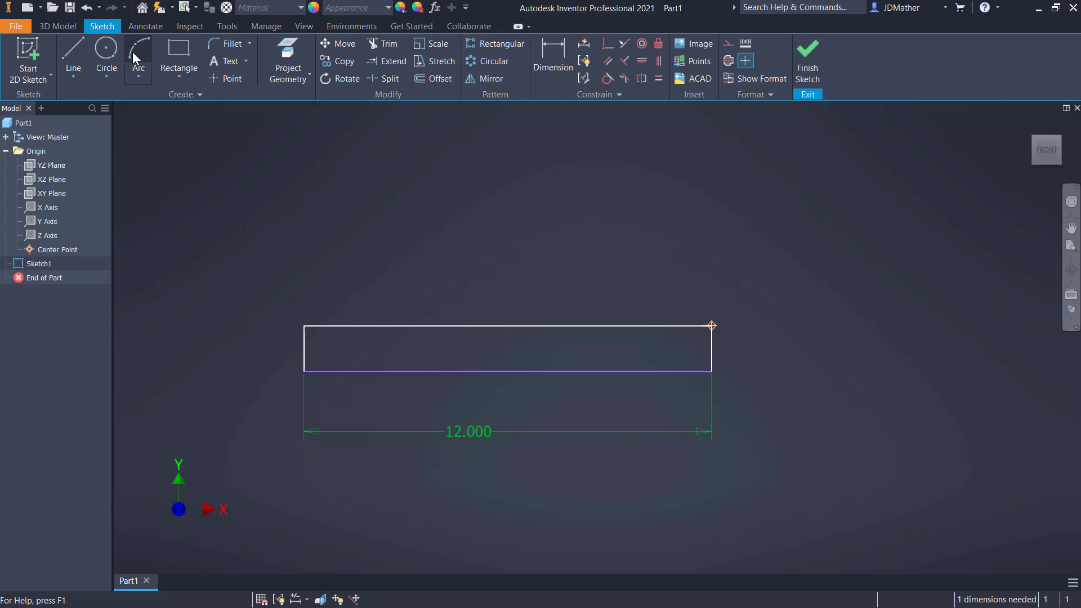
Dimension the base rectangle's height between its two long edges and set it to 0.5 in.
{"action": "left_click", "coordinate": [562, 60]}
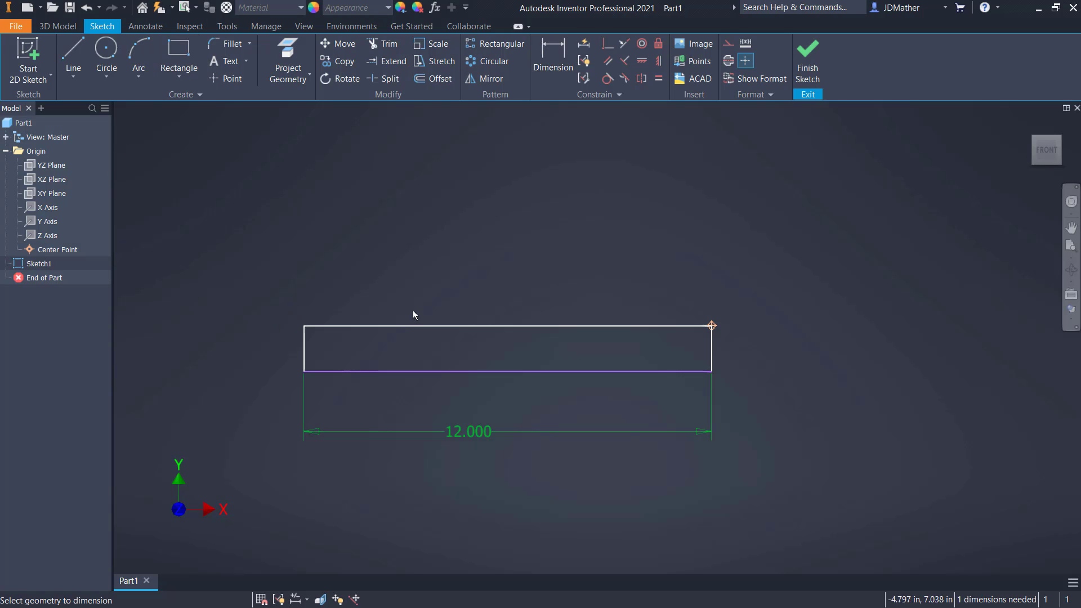
{"action": "left_click", "coordinate": [340, 371]}
{"action": "left_click", "coordinate": [343, 325]}
{"action": "left_click", "coordinate": [281, 355]}
{"action": "type", "text": ".5"}
{"action": "key", "text": "Return"}
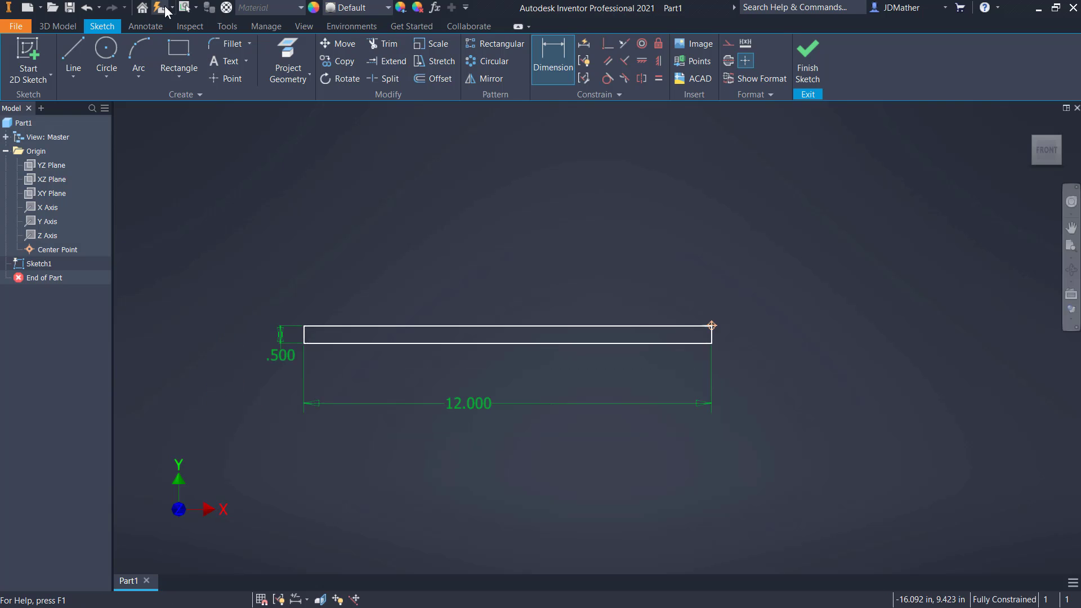
Sketch three overlapping rectangles on the base's left end, forming a frame with a left leg, a top bar and a right leg.
{"action": "left_click", "coordinate": [174, 48]}
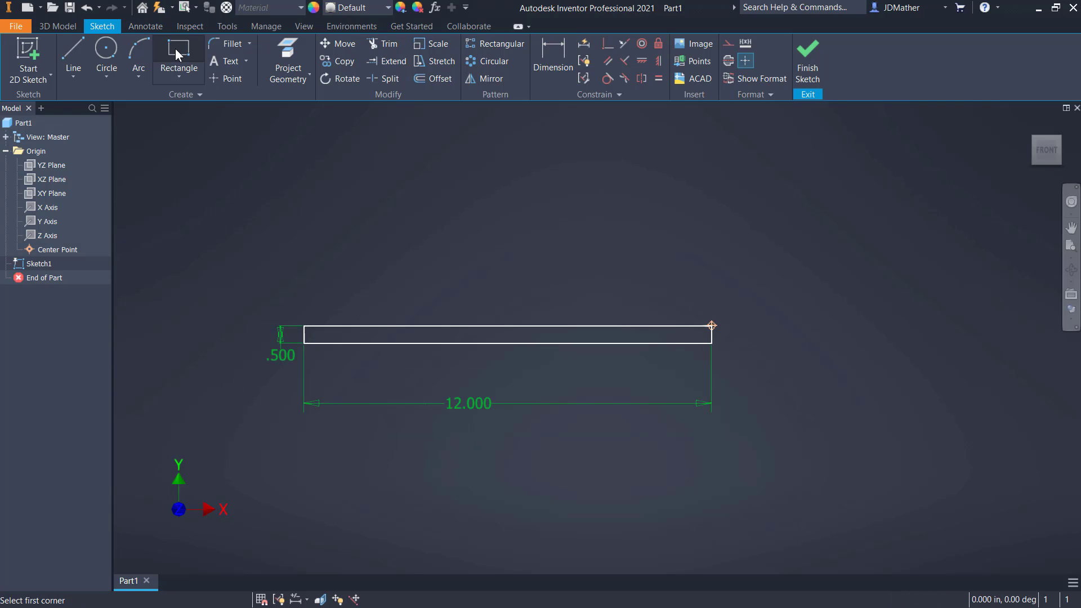
{"action": "left_click", "coordinate": [304, 325]}
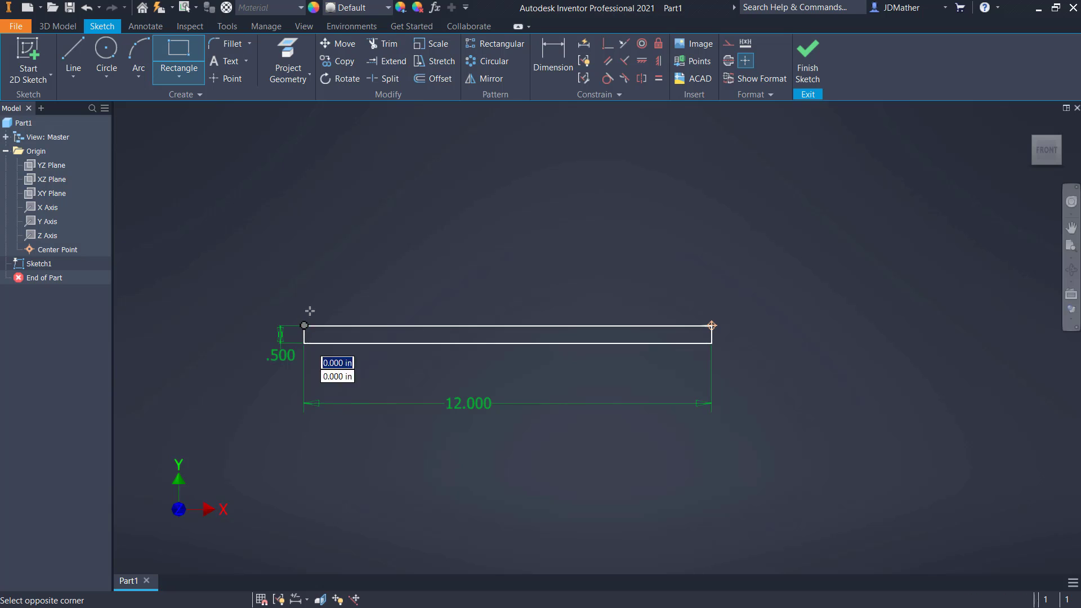
{"action": "left_click", "coordinate": [332, 232]}
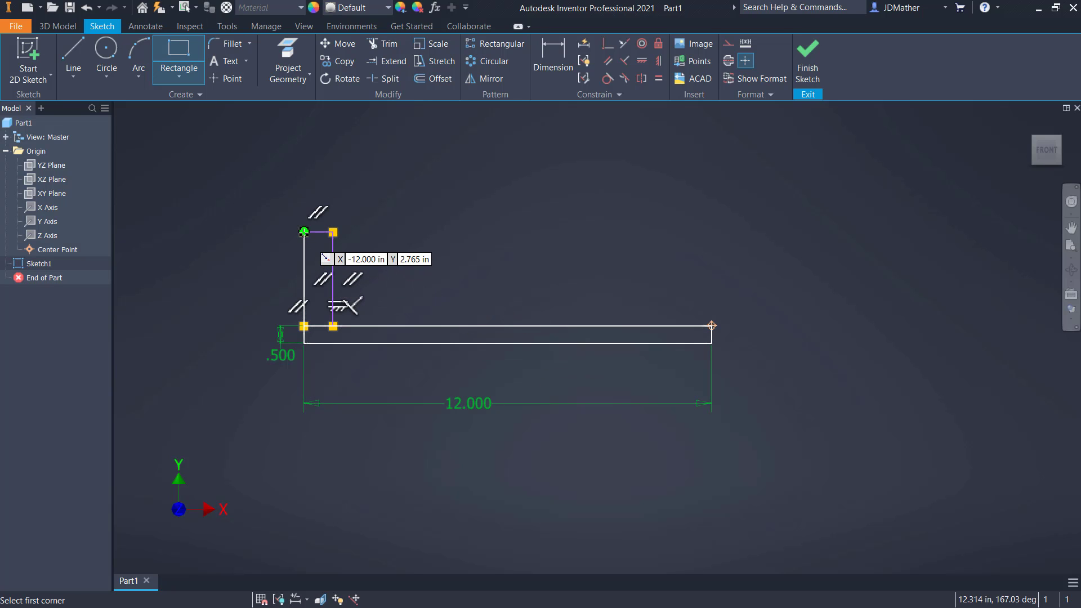
{"action": "left_click", "coordinate": [304, 239]}
{"action": "left_click", "coordinate": [439, 261]}
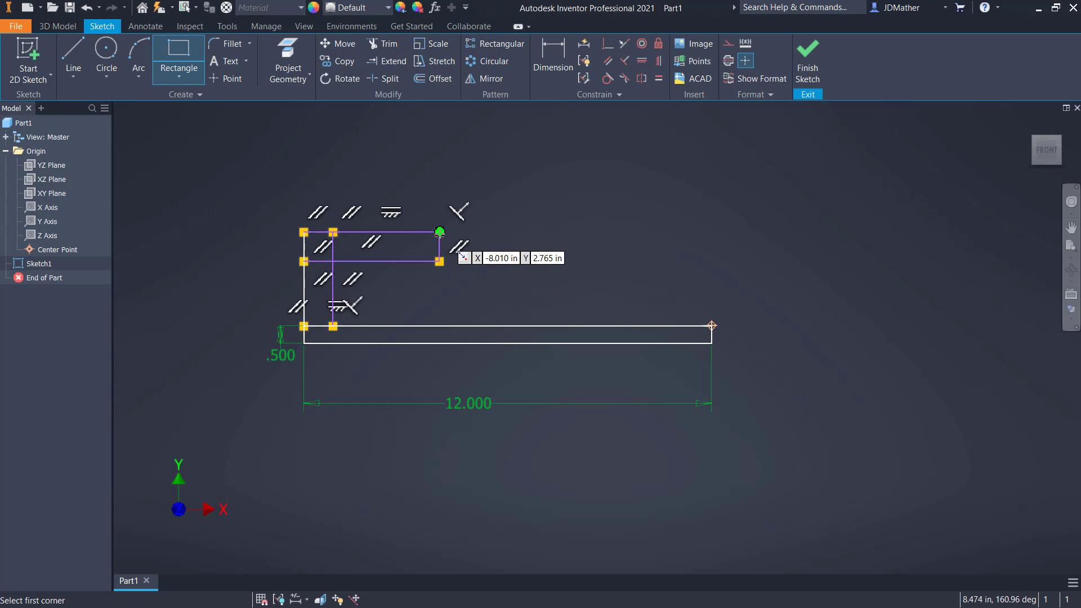
{"action": "left_click", "coordinate": [439, 231]}
{"action": "left_click", "coordinate": [415, 326]}
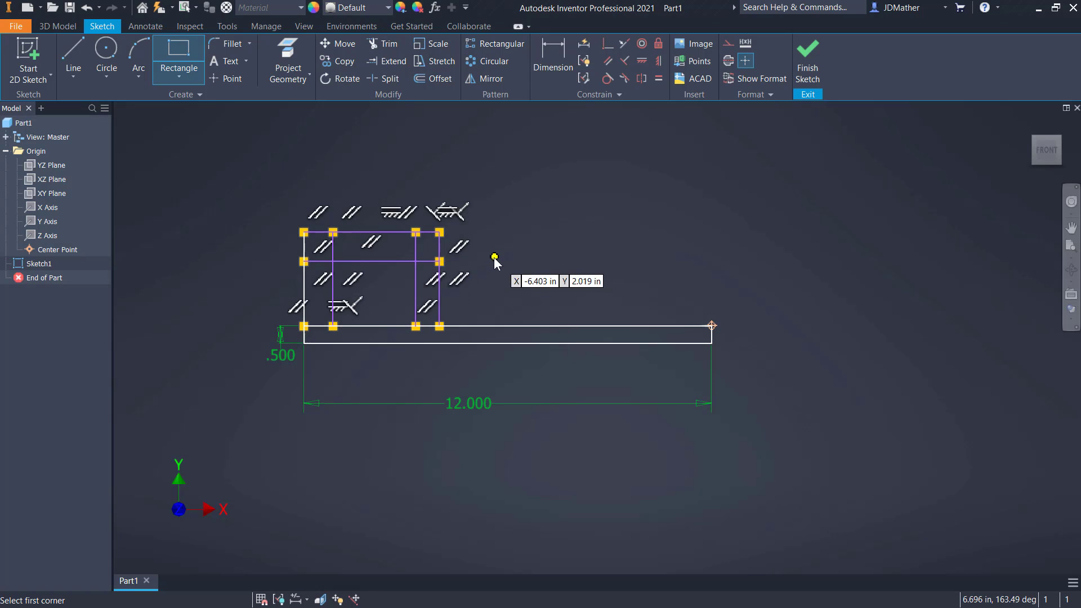
{"action": "right_click", "coordinate": [494, 258]}
{"action": "left_click", "coordinate": [529, 260]}
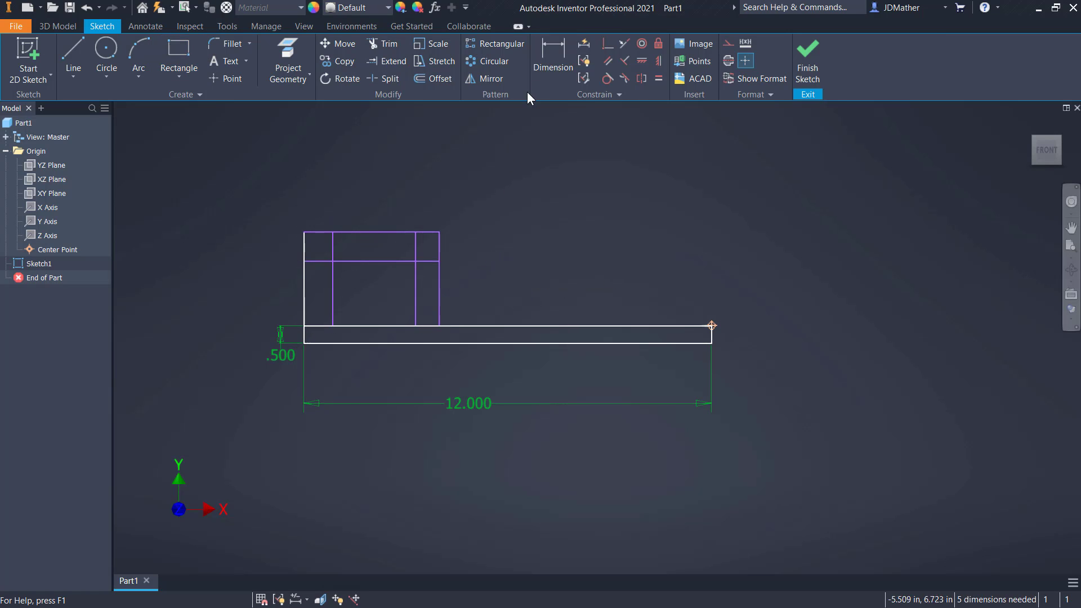
Dimension the frame's overall width above its top edge, try 2 in, and undo that value change.
{"action": "left_click", "coordinate": [551, 56]}
{"action": "left_click", "coordinate": [368, 232]}
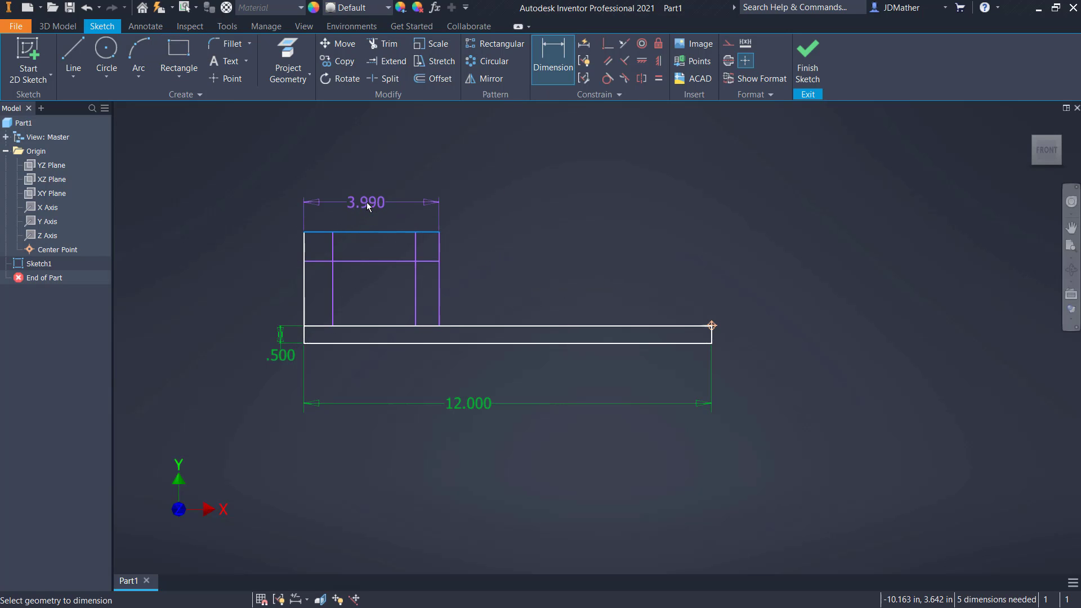
{"action": "left_click", "coordinate": [367, 202]}
{"action": "type", "text": "2"}
{"action": "key", "text": "Return"}
{"action": "scroll", "coordinate": [352, 217], "scroll_direction": "up", "scroll_amount": 2}
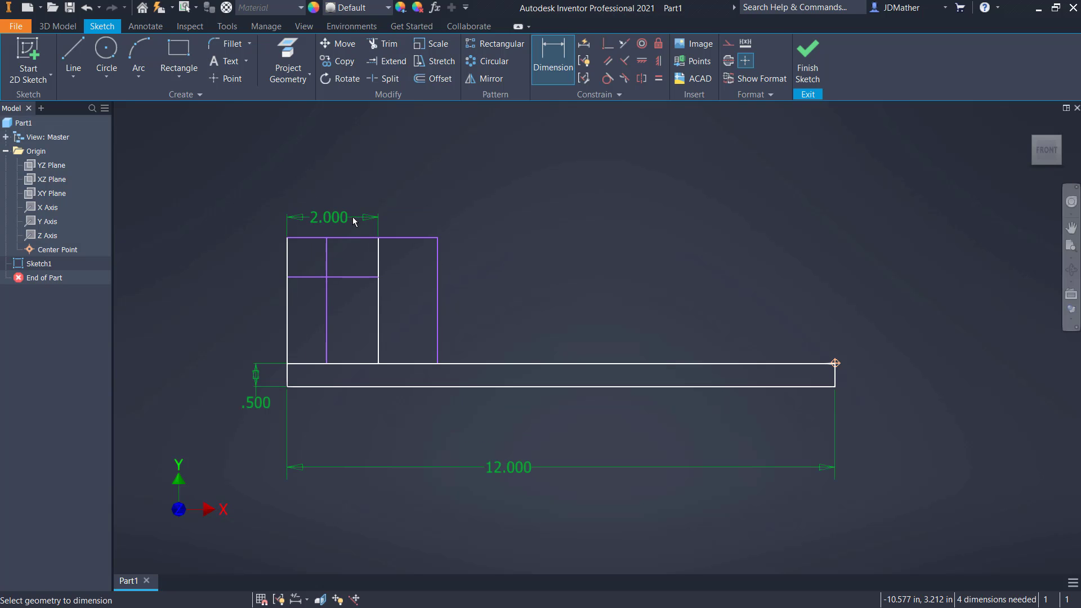
{"action": "left_click", "coordinate": [81, 9]}
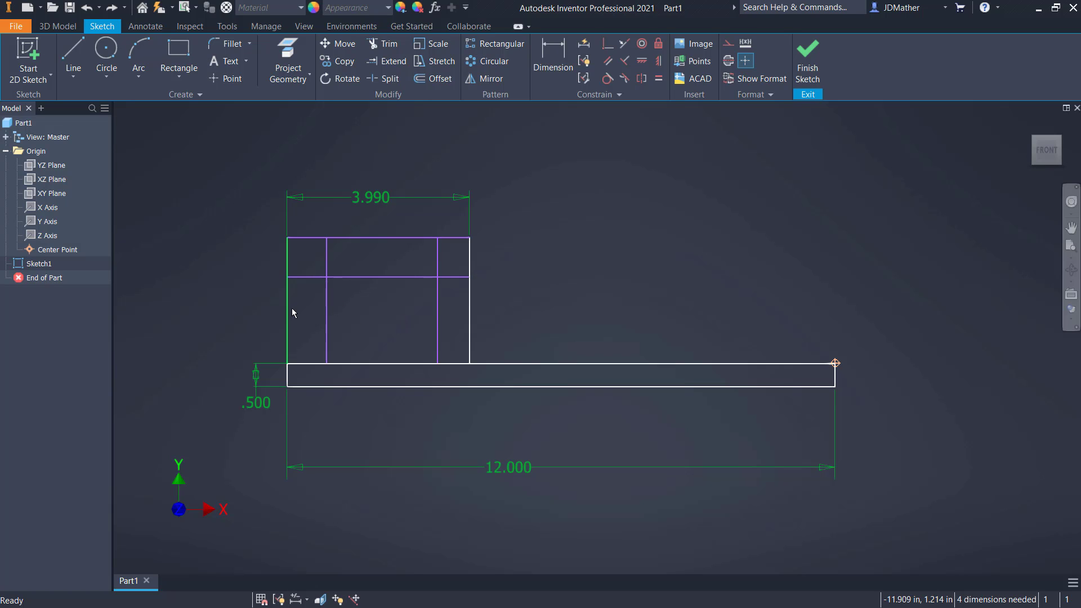
Dimension the left leg's thickness between its two vertical edges and set it to 0.25 in.
{"action": "key", "text": "d"}
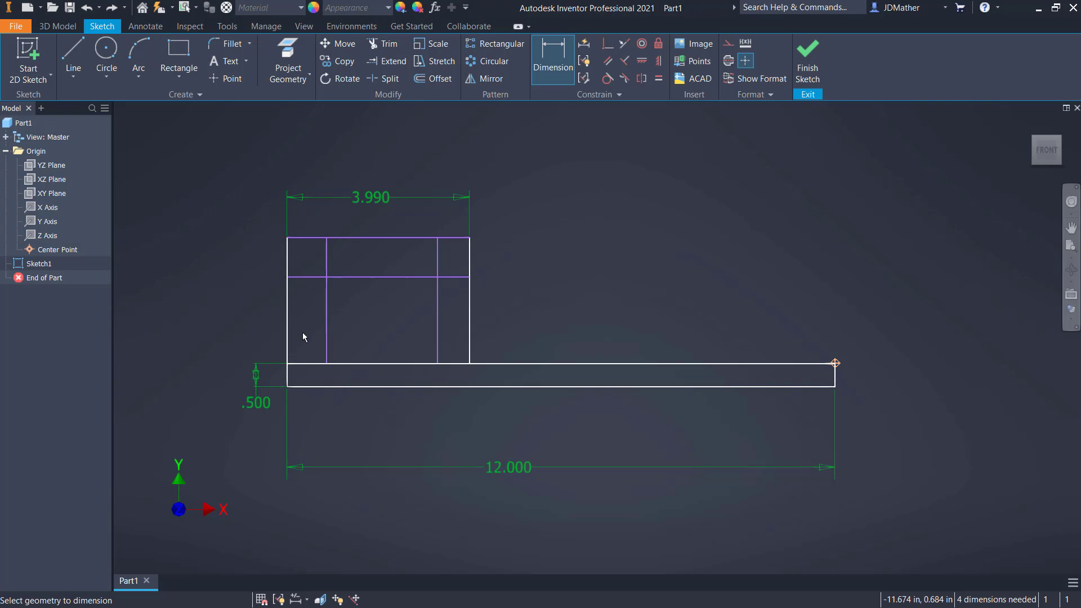
{"action": "left_click", "coordinate": [286, 319]}
{"action": "left_click", "coordinate": [325, 298]}
{"action": "left_click", "coordinate": [359, 216]}
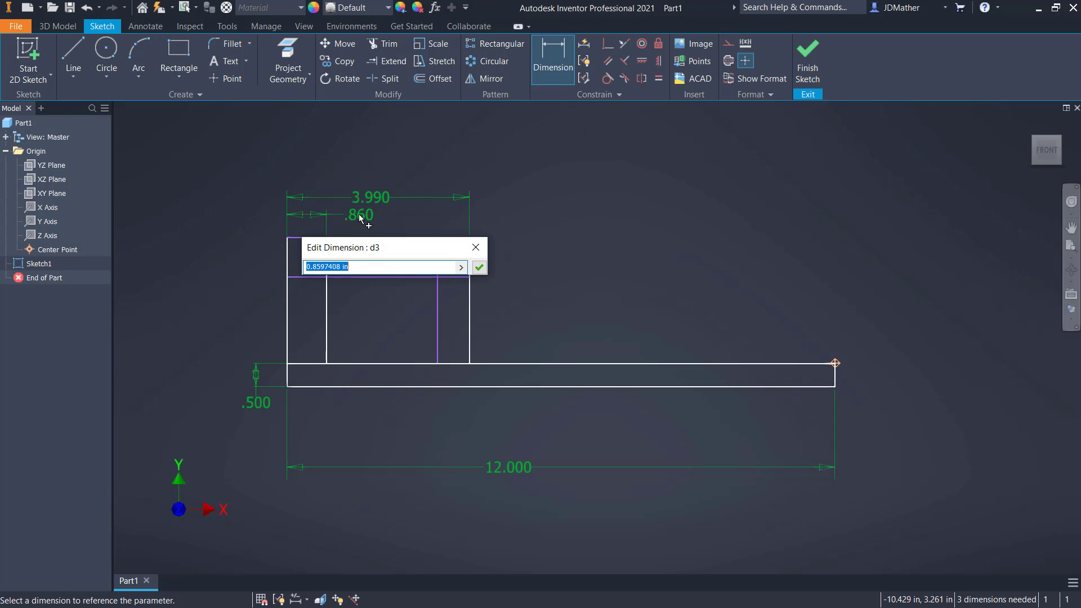
{"action": "type", "text": ".25"}
{"action": "key", "text": "Return"}
{"action": "scroll", "coordinate": [238, 227], "scroll_direction": "up", "scroll_amount": 3}
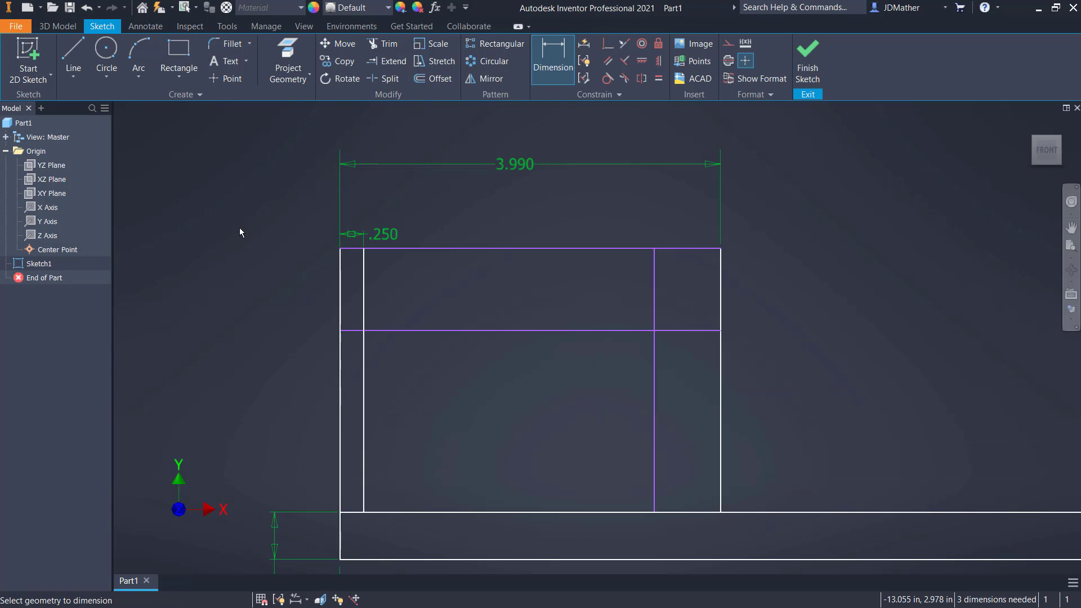
{"action": "key", "text": "Escape"}
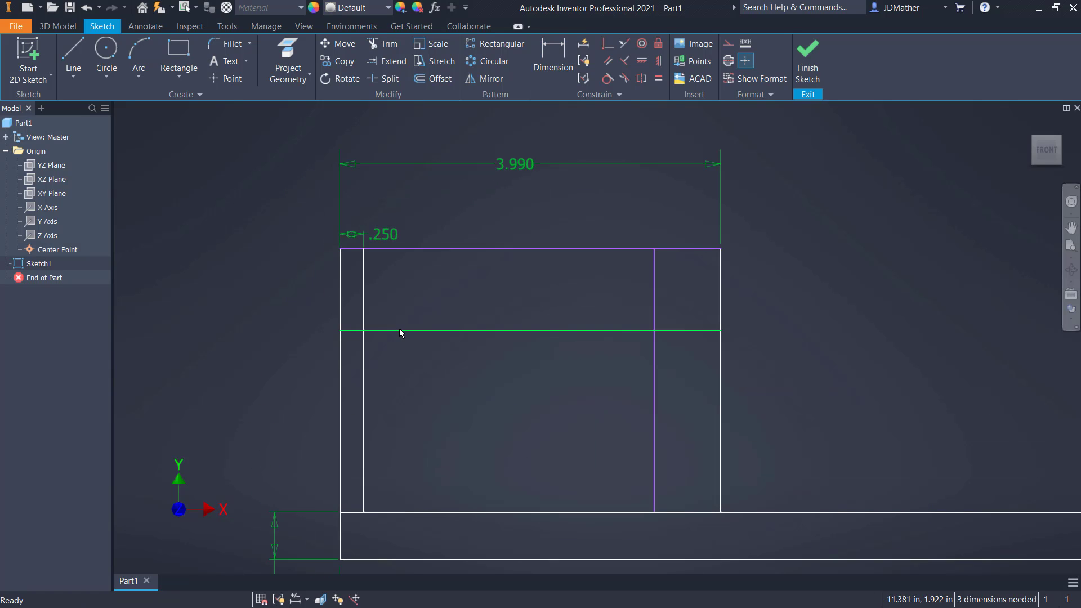
Apply an Equal constraint between the top bar's short left end and the left leg's top edge.
{"action": "key", "text": "equal"}
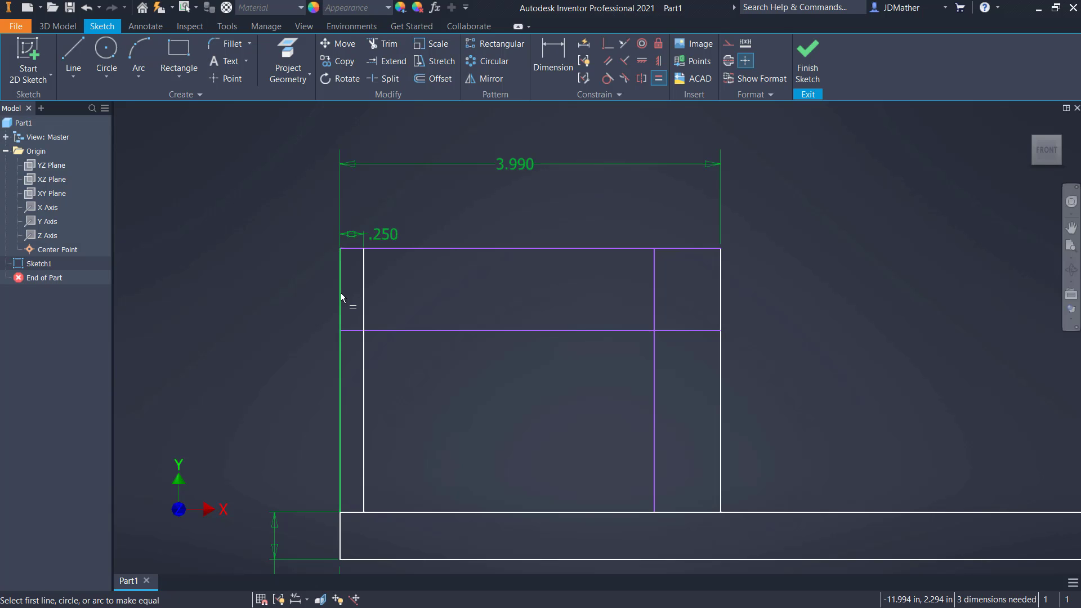
{"action": "left_click", "coordinate": [381, 312]}
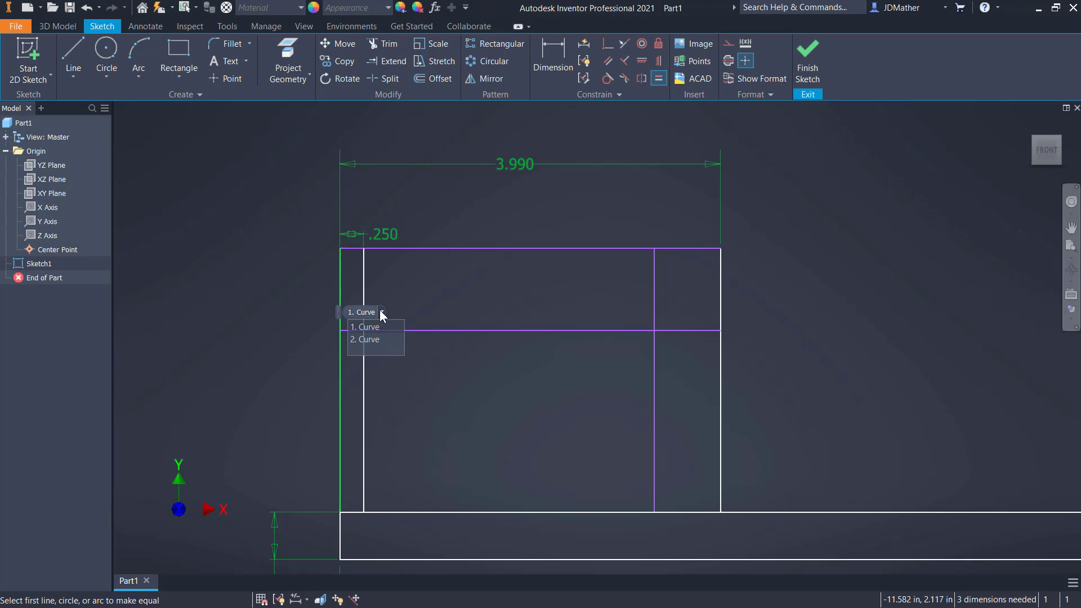
{"action": "left_click", "coordinate": [370, 339]}
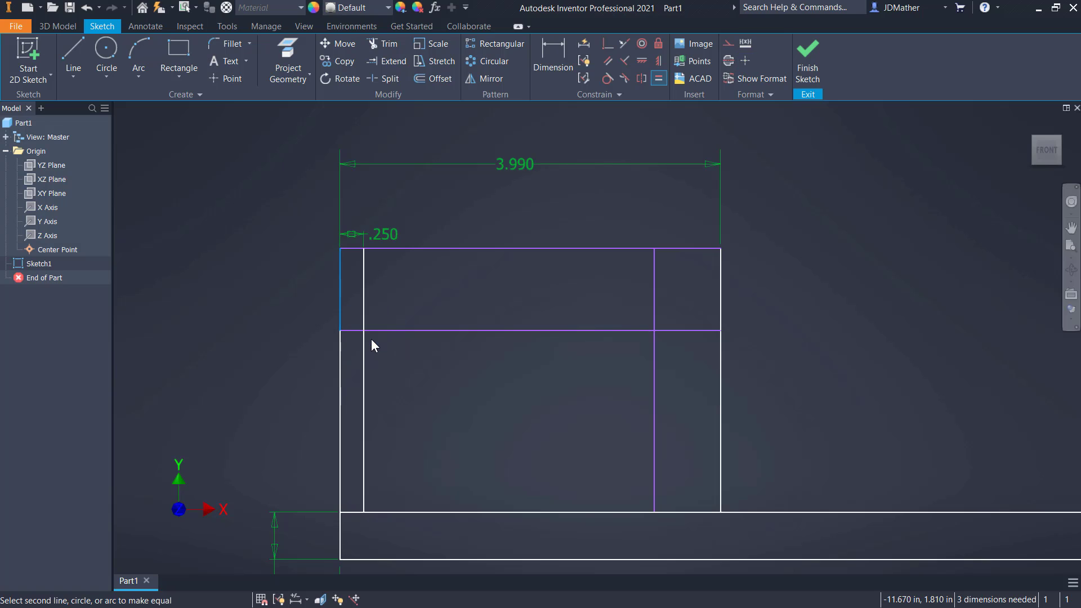
{"action": "left_click", "coordinate": [351, 249]}
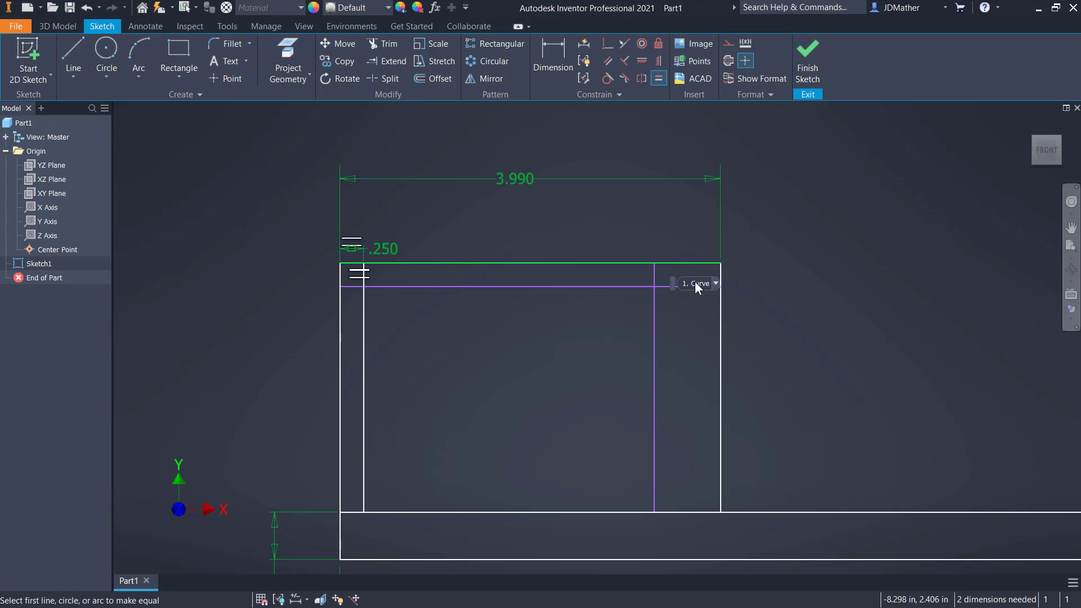
Make the right leg's top edge equal in length to the top bar's short left end.
{"action": "left_click", "coordinate": [714, 284]}
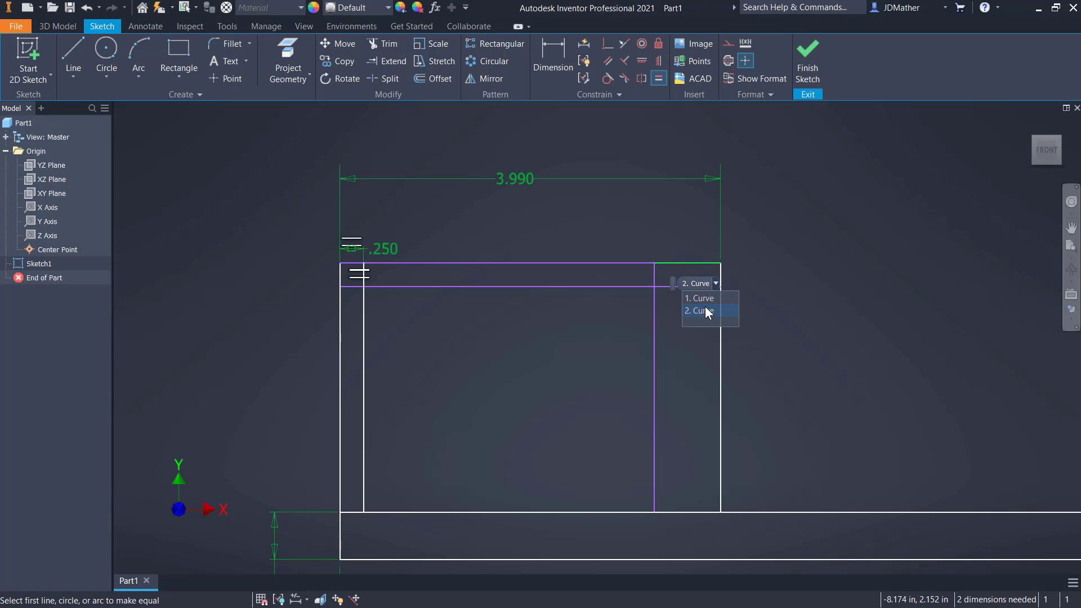
{"action": "left_click", "coordinate": [705, 306]}
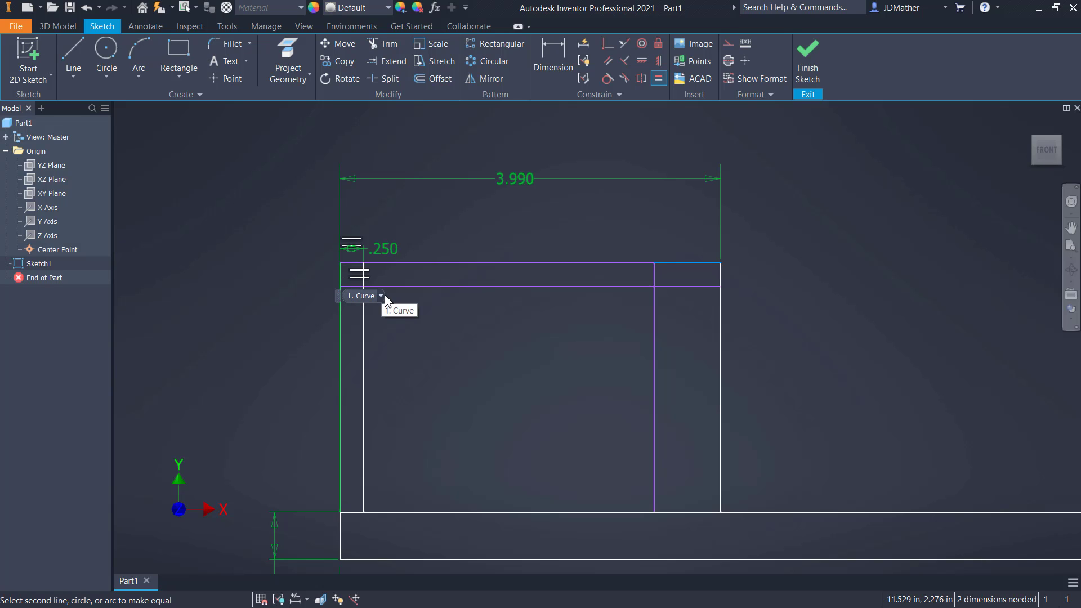
{"action": "left_click", "coordinate": [384, 295]}
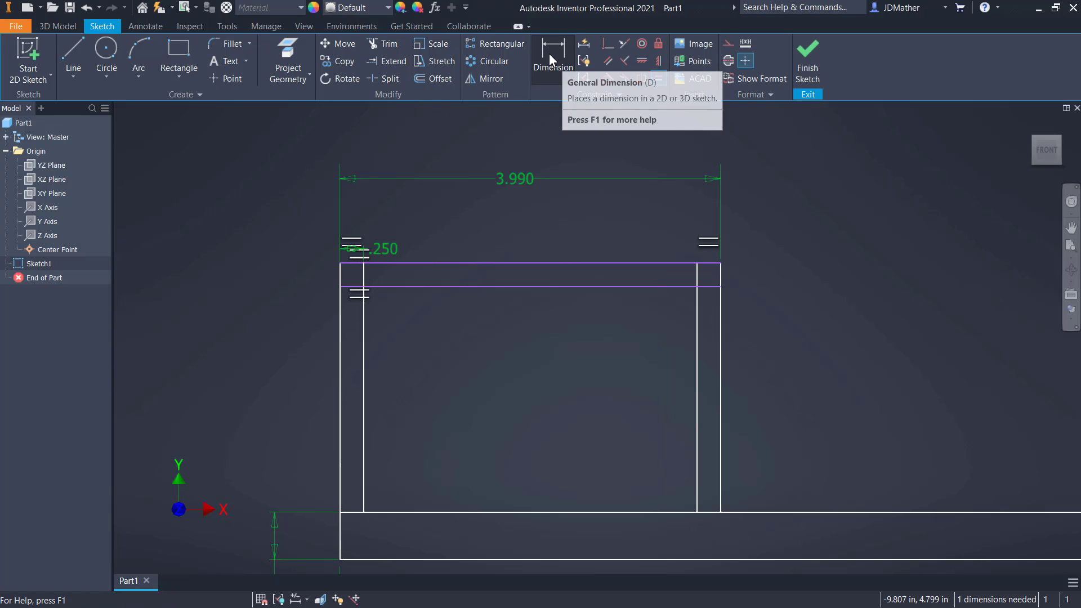
Dimension the vertical distance from the base's top edge to the underside of the frame's top bar and set it to 0.625 in.
{"action": "left_click", "coordinate": [549, 53]}
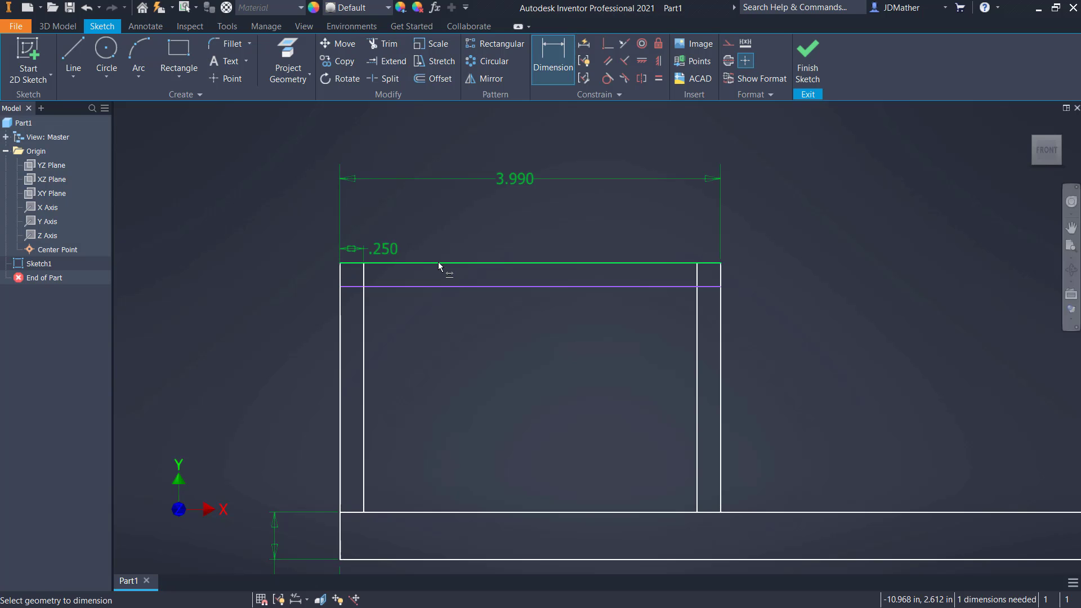
{"action": "left_click", "coordinate": [438, 286]}
{"action": "left_click", "coordinate": [362, 513]}
{"action": "left_click", "coordinate": [297, 412]}
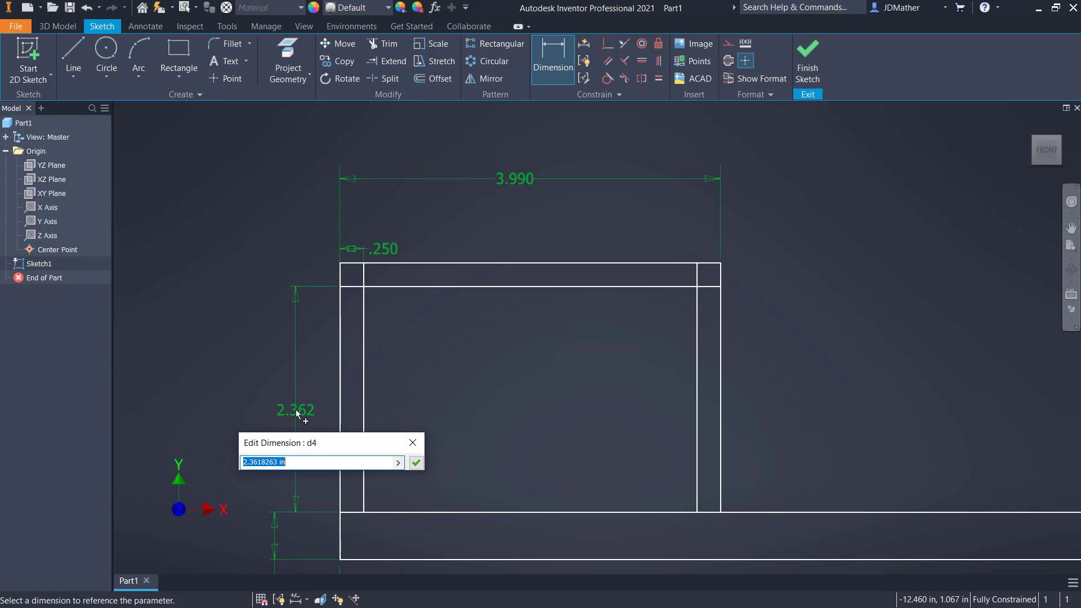
{"action": "type", "text": ".625"}
{"action": "key", "text": "Return"}
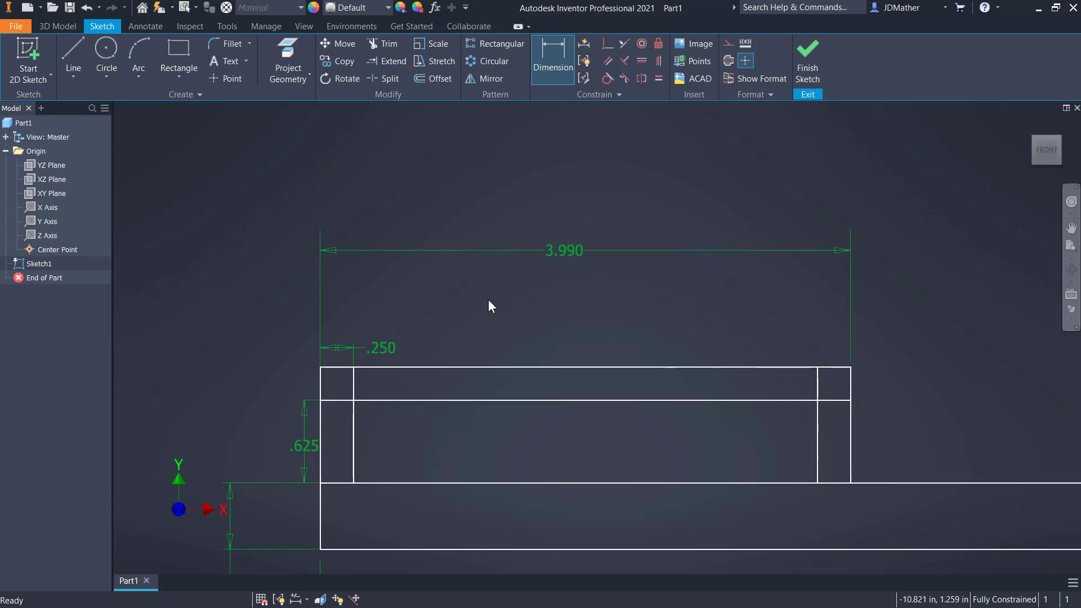
Set the frame's overall width to 2 in and shift the 0.25 in dimension text clear of its arrows.
{"action": "double_click", "coordinate": [556, 252]}
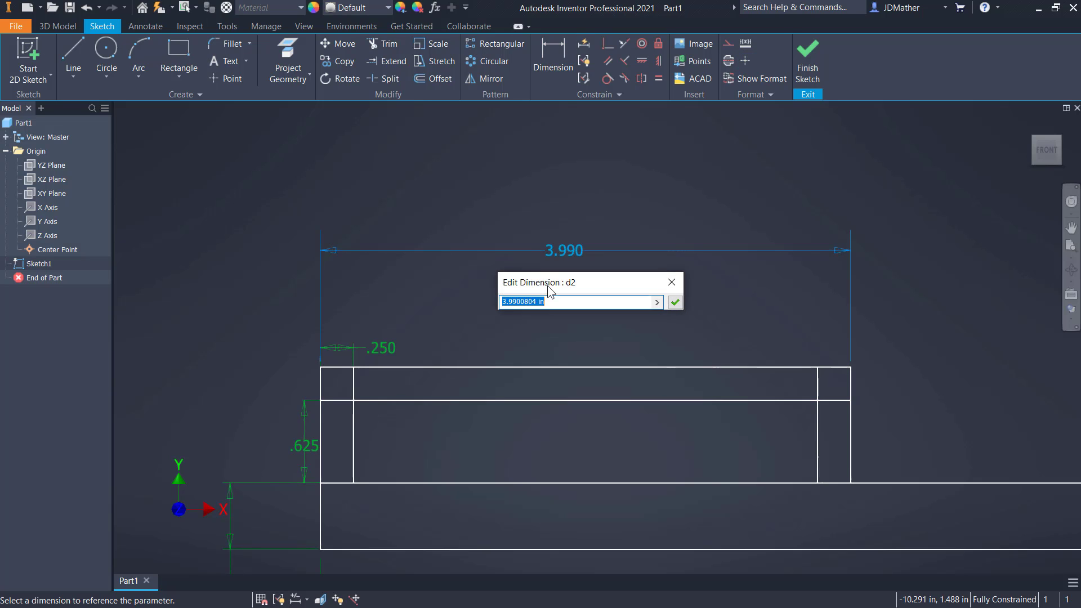
{"action": "type", "text": "2"}
{"action": "key", "text": "Return"}
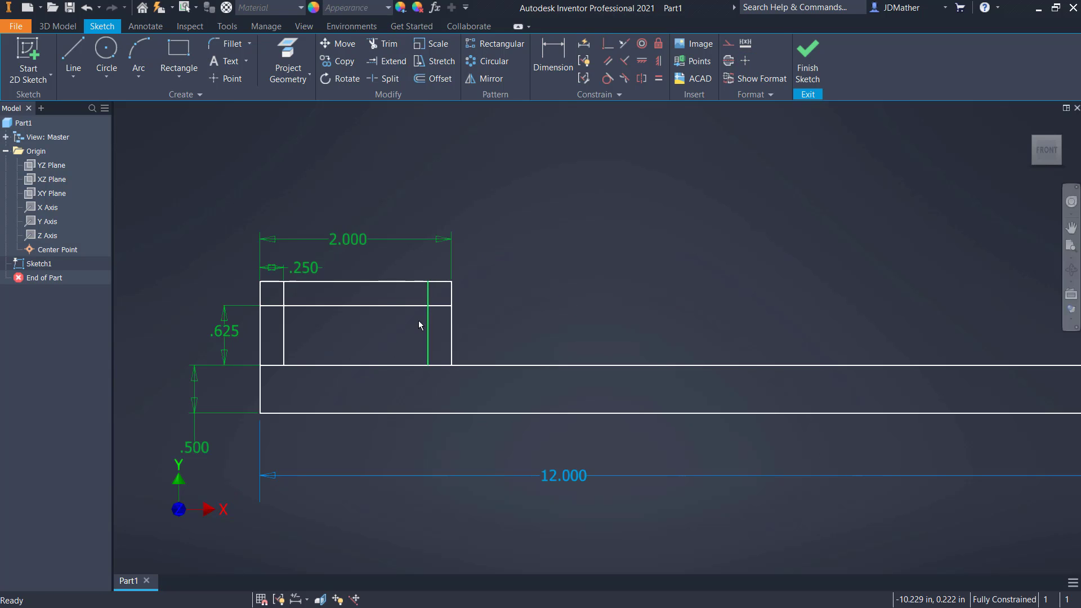
{"action": "scroll", "coordinate": [375, 395], "scroll_direction": "up", "scroll_amount": 3}
{"action": "scroll", "coordinate": [375, 395], "scroll_direction": "down", "scroll_amount": 2}
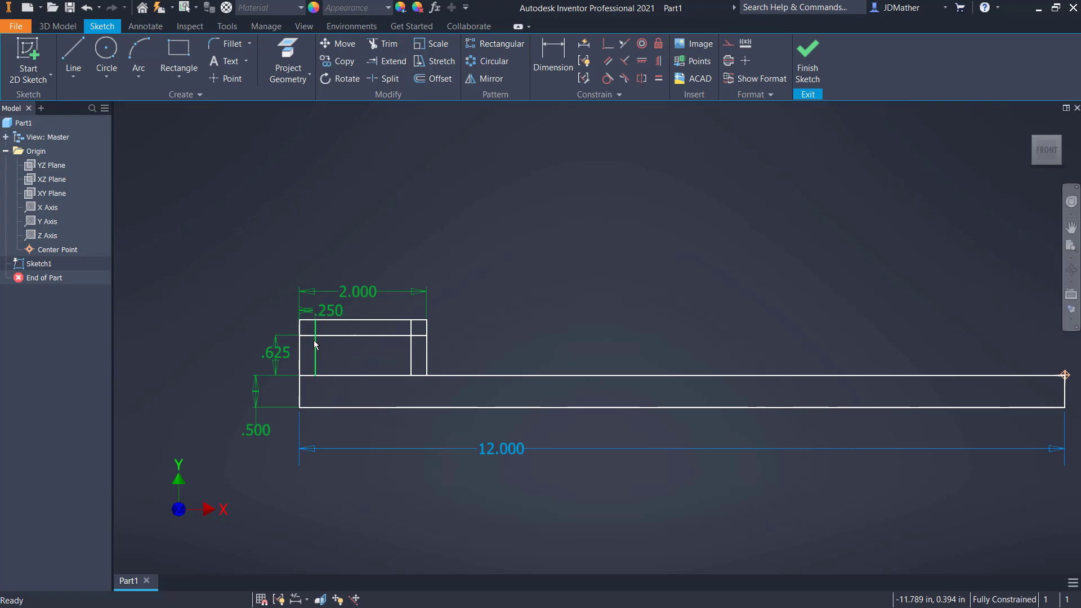
{"action": "left_click_drag", "start_coordinate": [333, 312], "coordinate": [353, 317]}
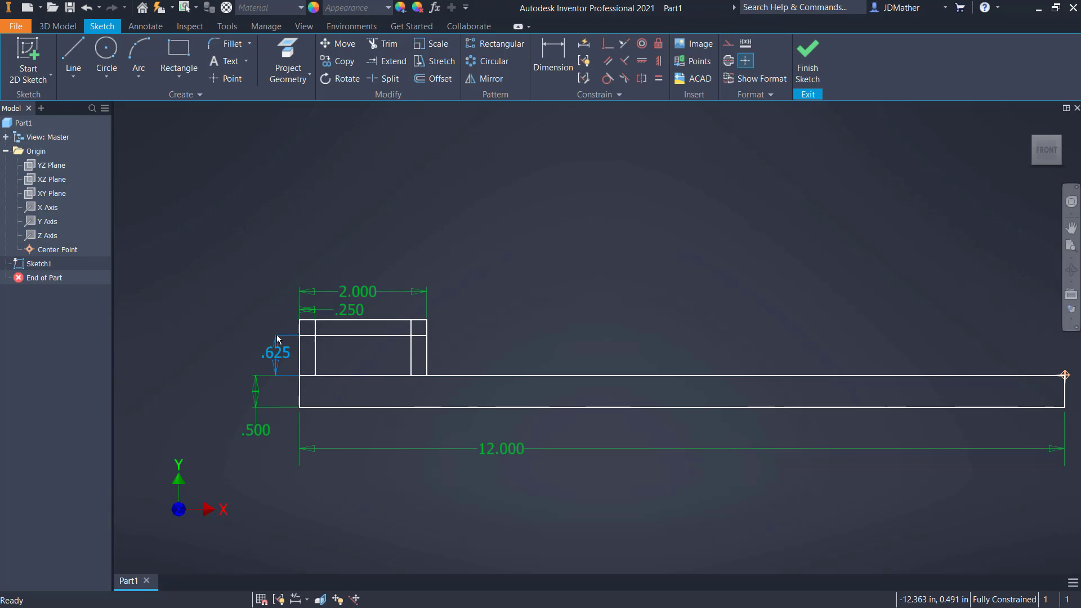
Start an extrusion using the base and all six frame regions of the sketch as profiles.
{"action": "right_click_drag", "start_coordinate": [282, 355], "coordinate": [132, 76]}
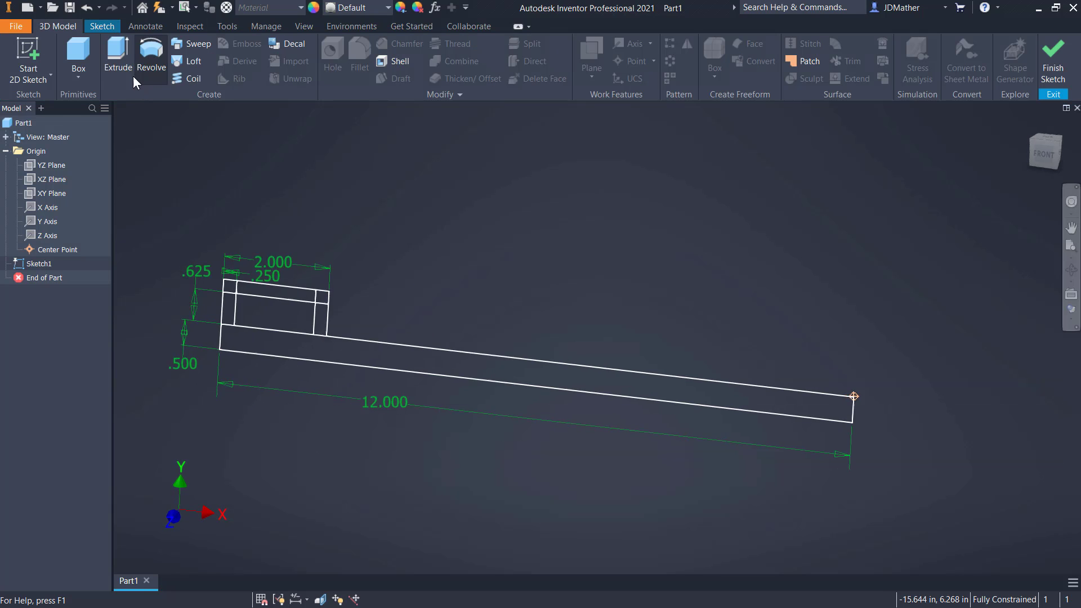
{"action": "left_click", "coordinate": [118, 55]}
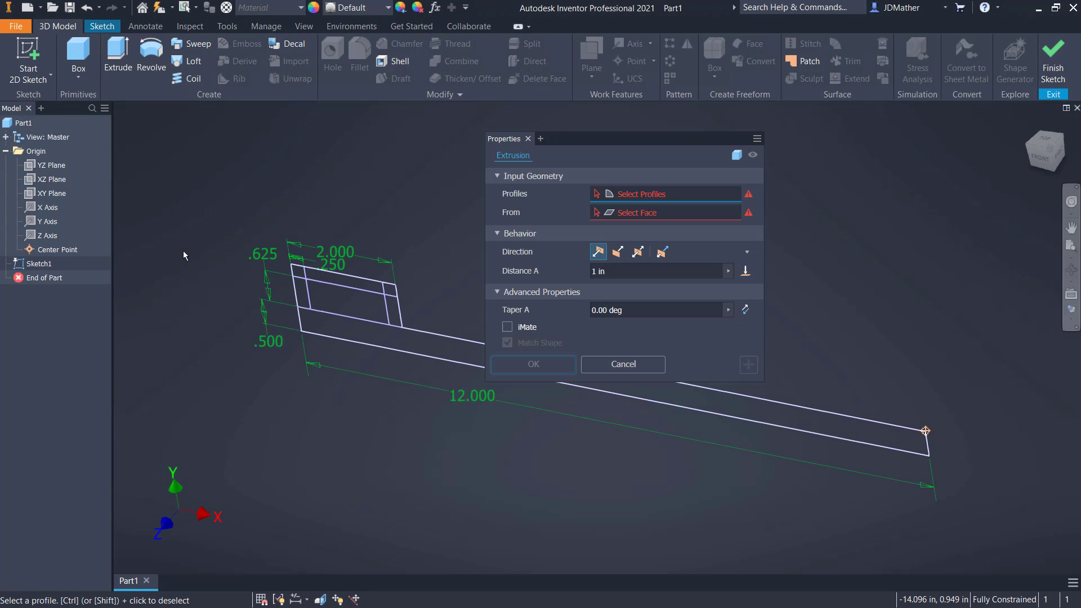
{"action": "left_click", "coordinate": [344, 336]}
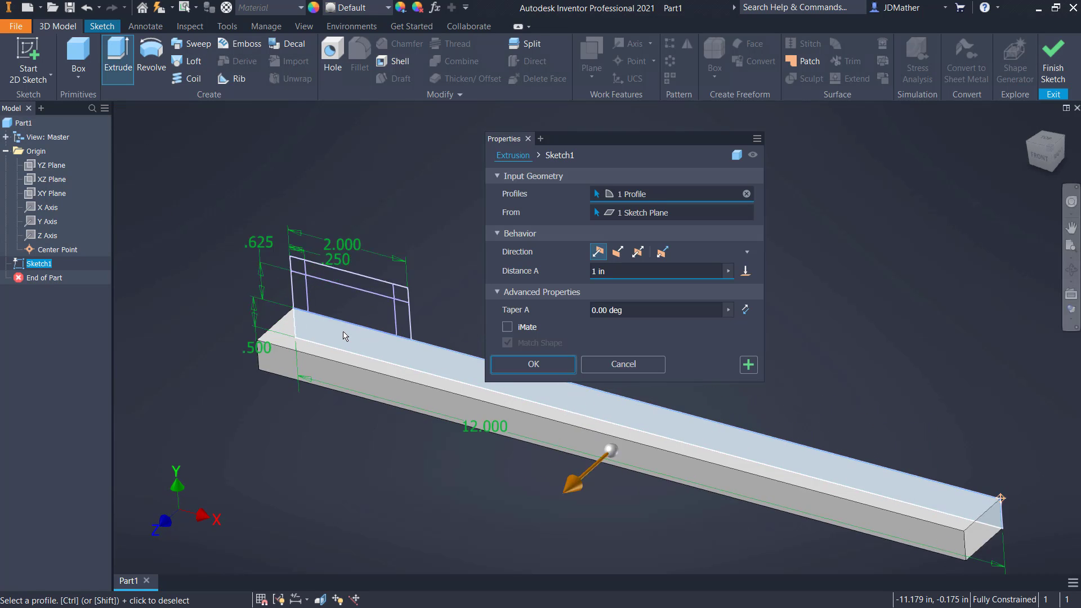
{"action": "scroll", "coordinate": [344, 336], "scroll_direction": "up", "scroll_amount": 5}
{"action": "left_click", "coordinate": [249, 243]}
{"action": "left_click", "coordinate": [256, 304]}
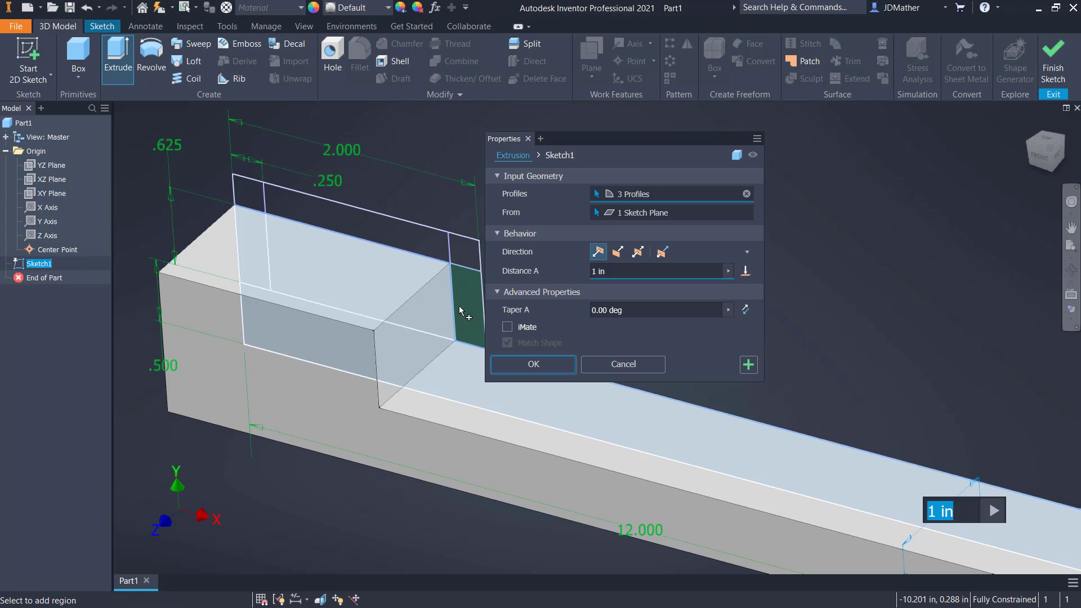
{"action": "left_click", "coordinate": [461, 313]}
{"action": "left_click", "coordinate": [468, 250]}
{"action": "left_click", "coordinate": [410, 247]}
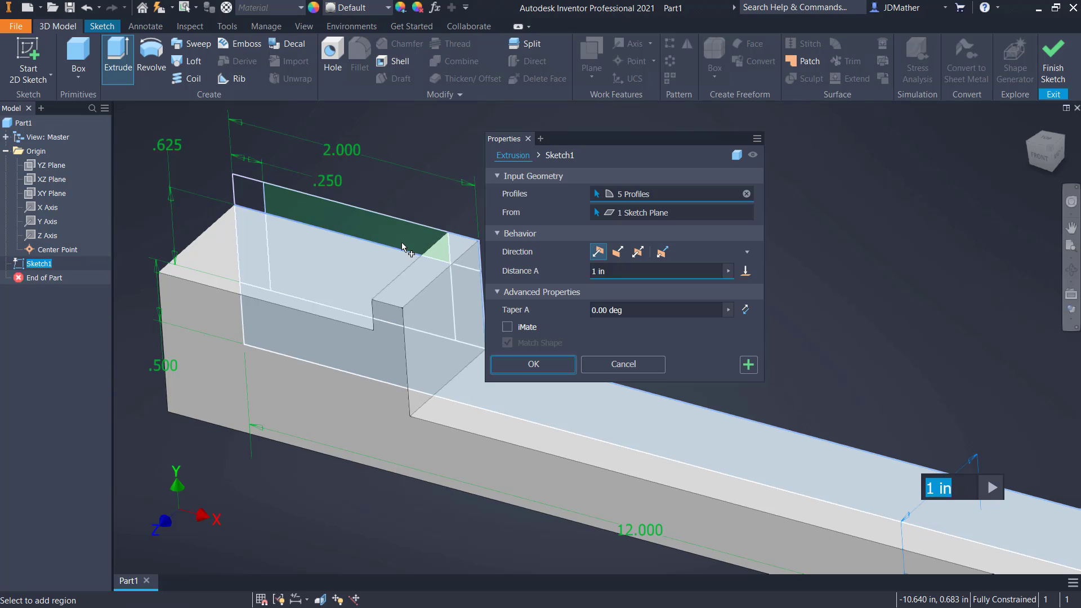
{"action": "left_click", "coordinate": [245, 197]}
Extrude the selected profiles symmetrically about the sketch plane with a total distance of 12 in.
{"action": "scroll", "coordinate": [478, 338], "scroll_direction": "down", "scroll_amount": 3}
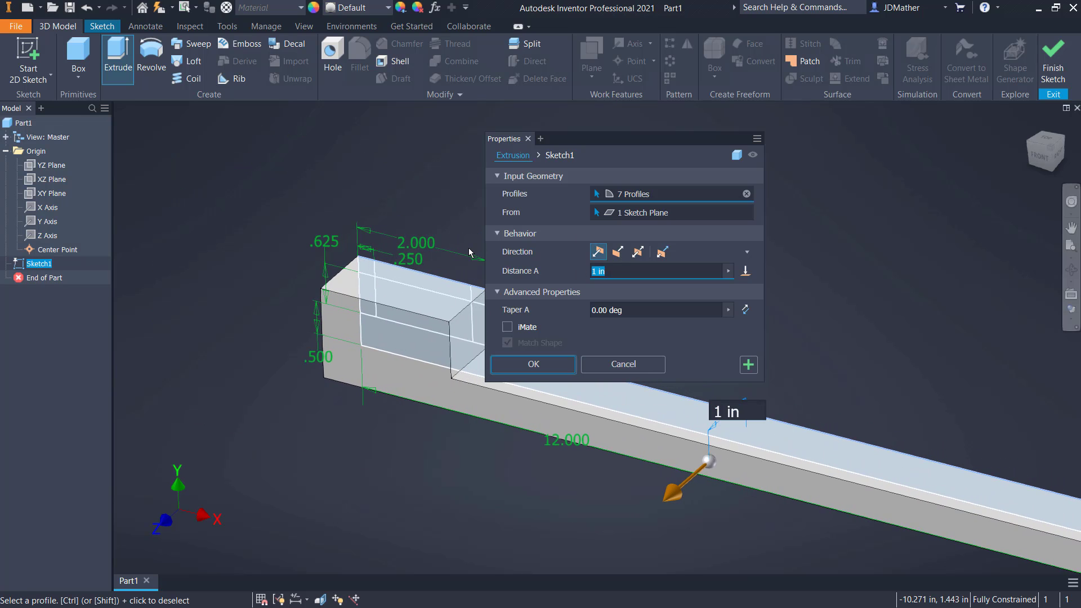
{"action": "type", "text": "12"}
{"action": "left_click", "coordinate": [636, 253]}
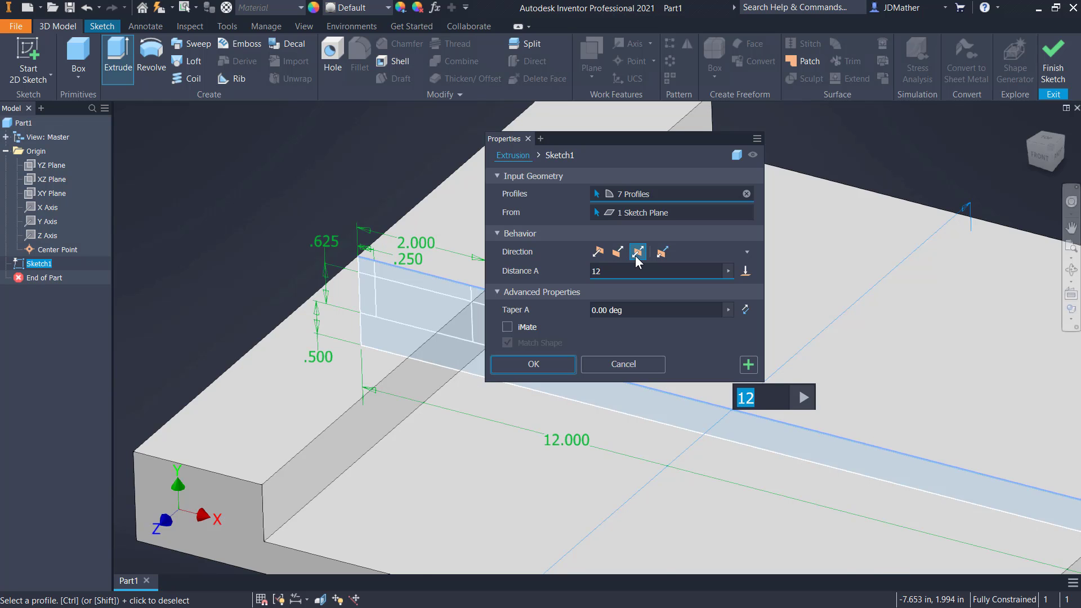
{"action": "scroll", "coordinate": [563, 406], "scroll_direction": "down", "scroll_amount": 5}
{"action": "left_click", "coordinate": [533, 364]}
Turn on the visibility of Sketch1 under the first extrusion.
{"action": "right_click", "coordinate": [33, 291]}
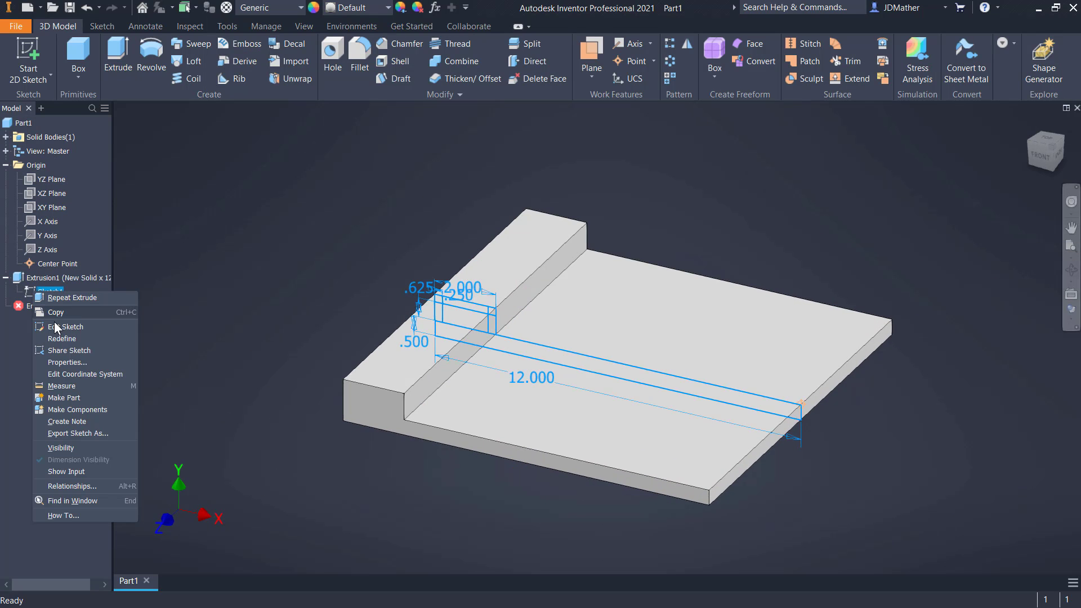
{"action": "left_click", "coordinate": [61, 448]}
{"action": "scroll", "coordinate": [202, 349], "scroll_direction": "up", "scroll_amount": 2}
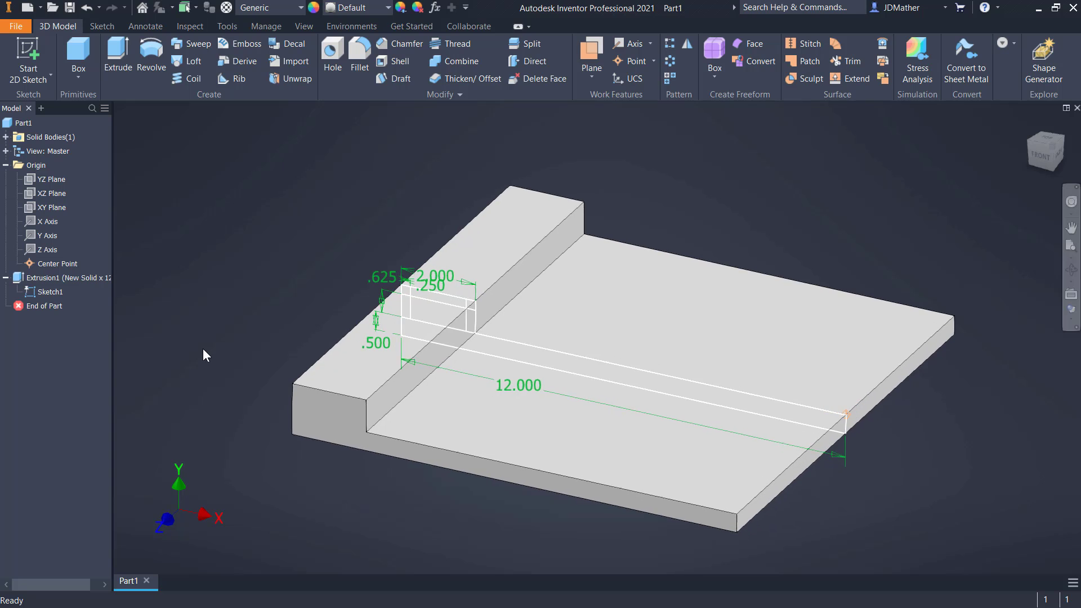
{"action": "scroll", "coordinate": [204, 349], "scroll_direction": "up", "scroll_amount": 1}
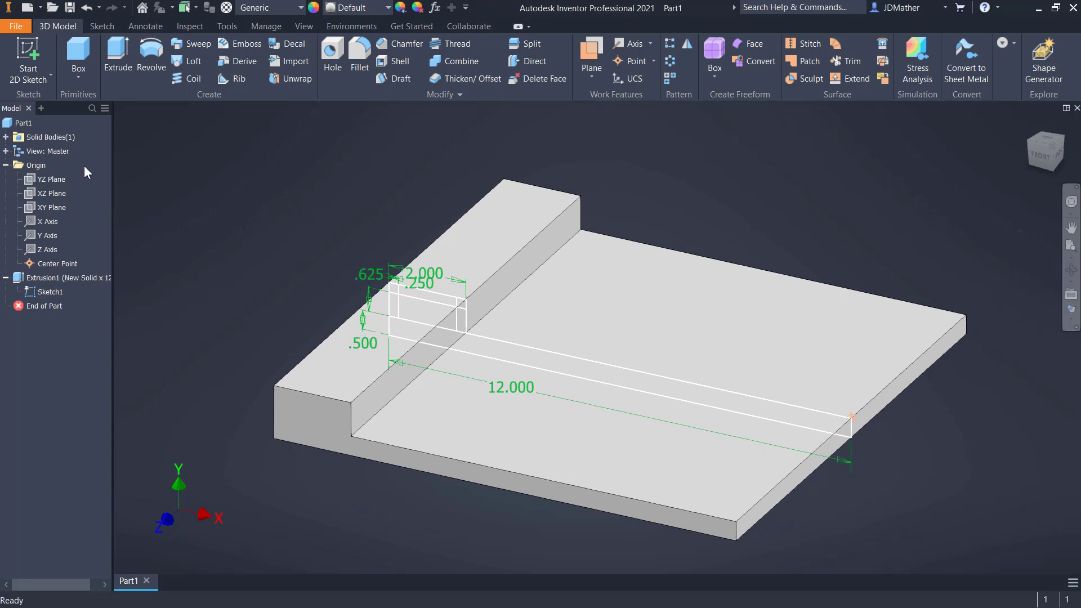
Cut the frame's inner opening and the top bar region between the legs with a symmetric 11.5 in extrusion.
{"action": "left_click", "coordinate": [116, 56]}
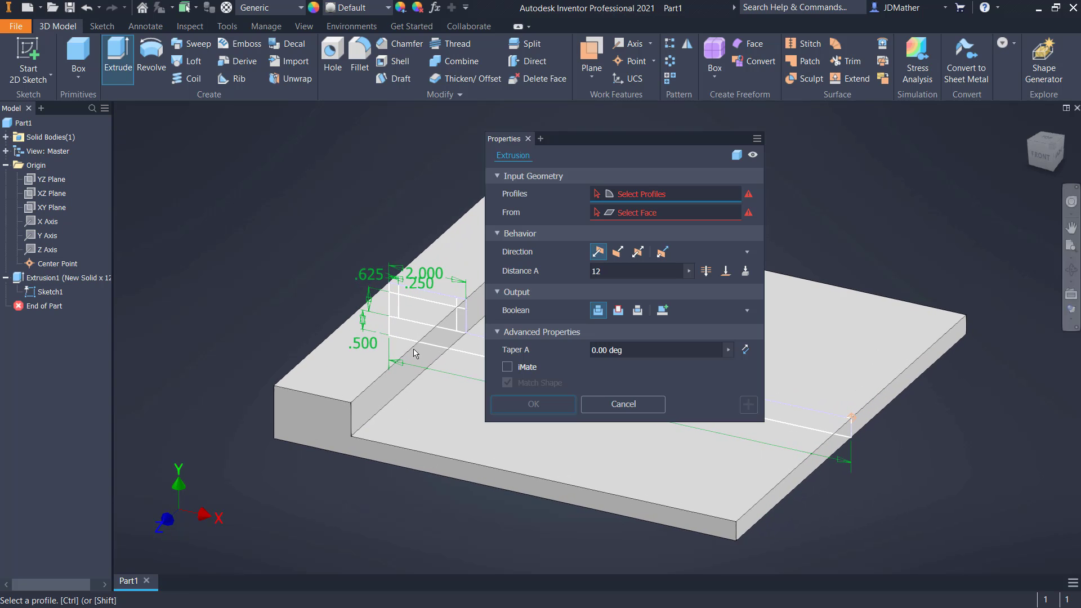
{"action": "left_click", "coordinate": [428, 317]}
{"action": "left_click", "coordinate": [431, 303]}
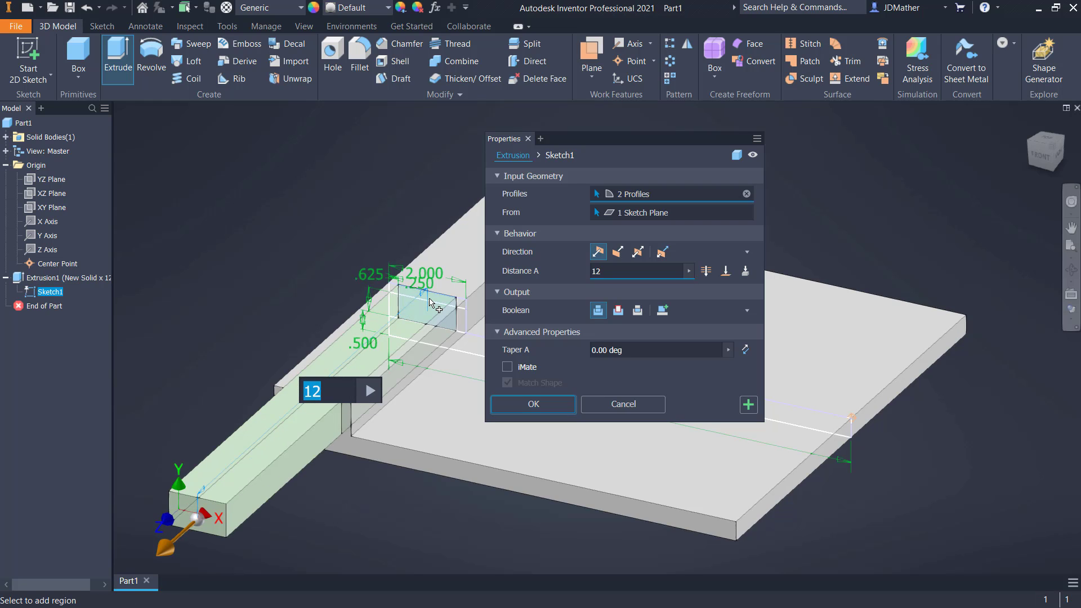
{"action": "left_click", "coordinate": [639, 253]}
{"action": "left_click", "coordinate": [619, 311]}
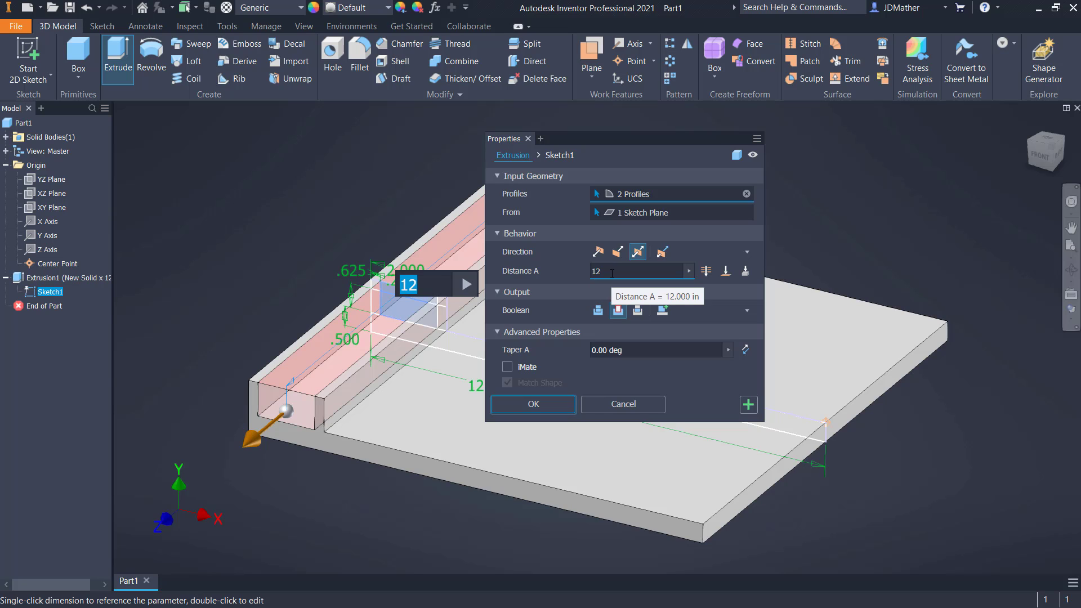
{"action": "type", "text": "11"}
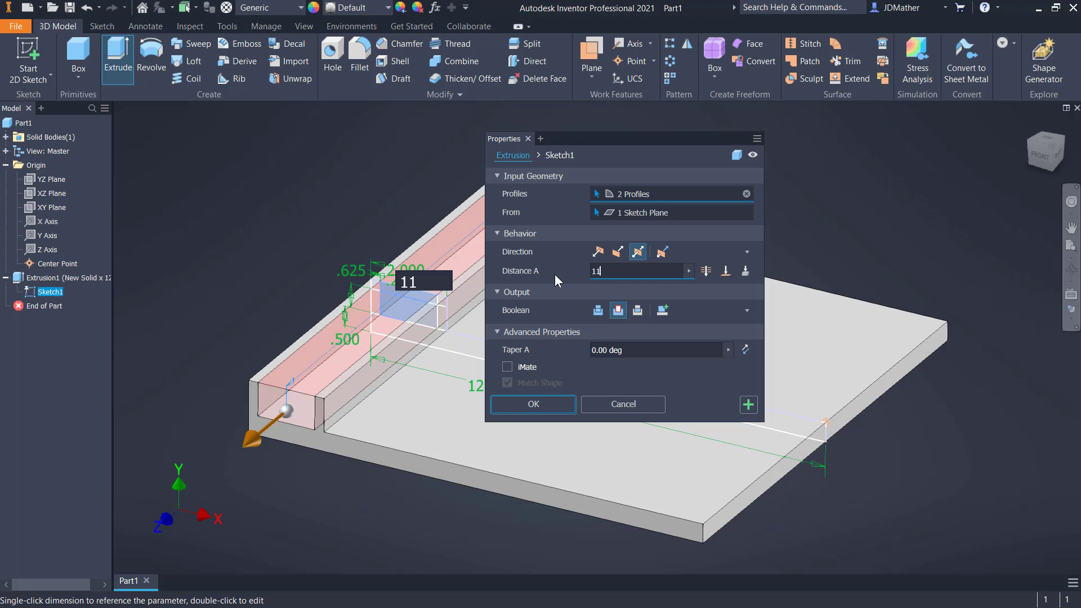
{"action": "type", "text": ".5"}
{"action": "left_click", "coordinate": [545, 404]}
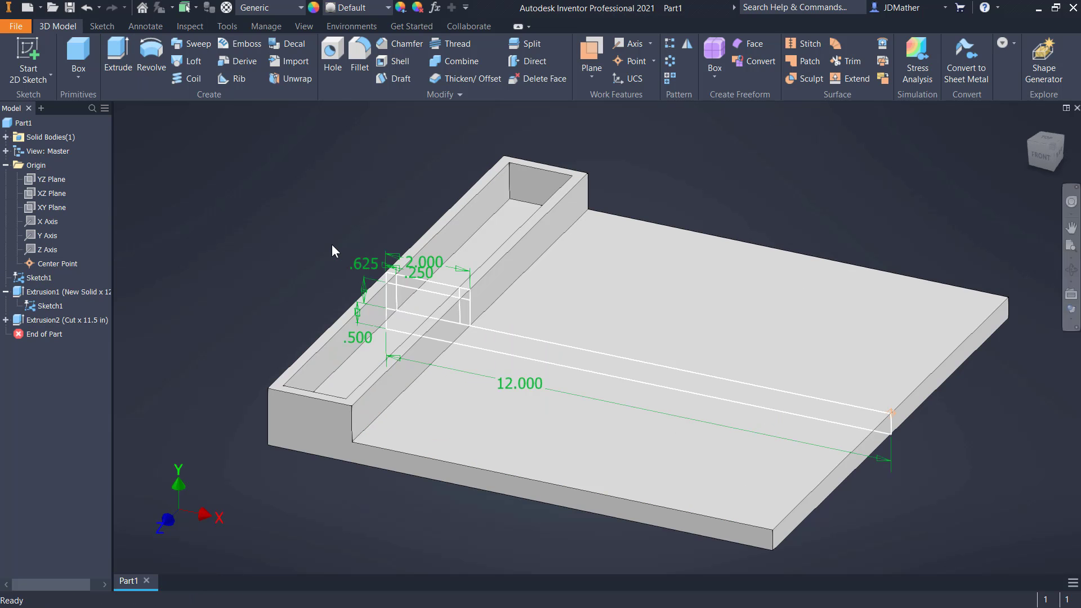
Cut a notch through the inner wall by extruding the right leg's region below the top bar symmetrically 2.125 in.
{"action": "left_click", "coordinate": [119, 57]}
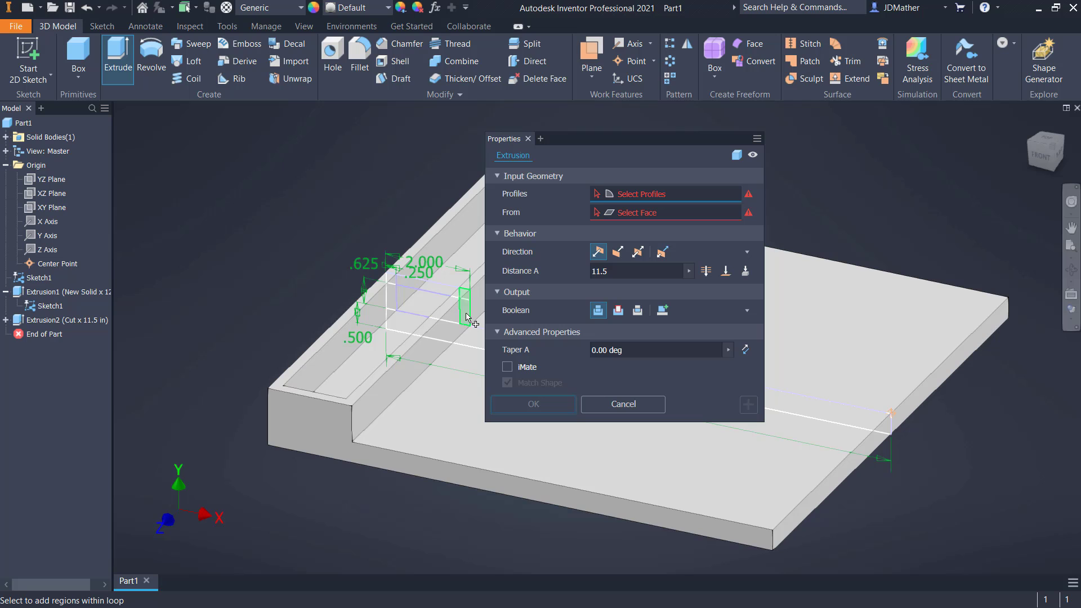
{"action": "scroll", "coordinate": [464, 318], "scroll_direction": "up", "scroll_amount": 5}
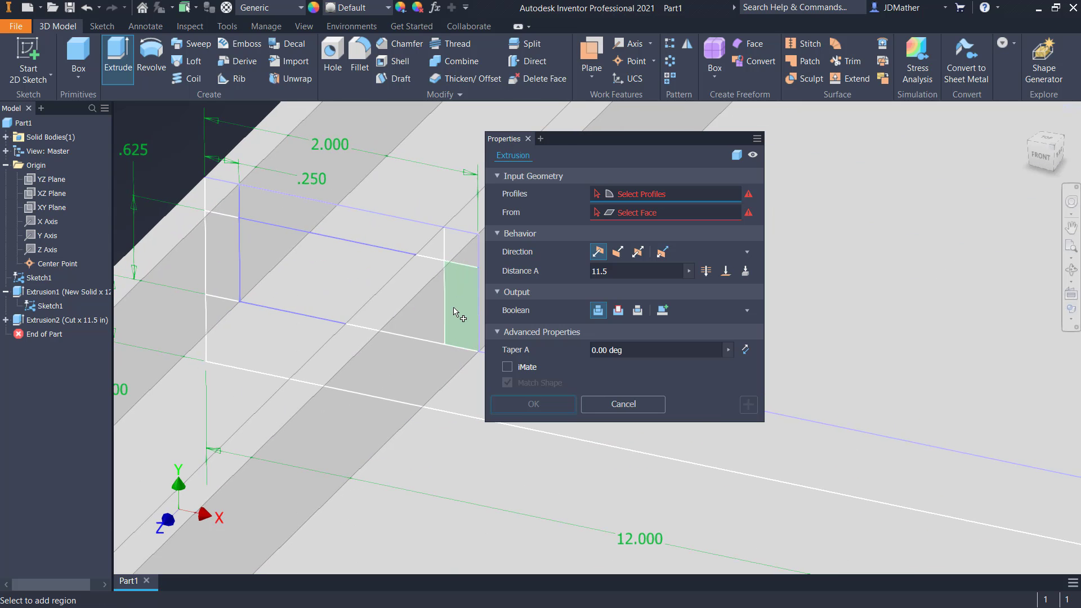
{"action": "left_click", "coordinate": [461, 311]}
{"action": "scroll", "coordinate": [443, 339], "scroll_direction": "down", "scroll_amount": 1}
{"action": "scroll", "coordinate": [442, 339], "scroll_direction": "down", "scroll_amount": 4}
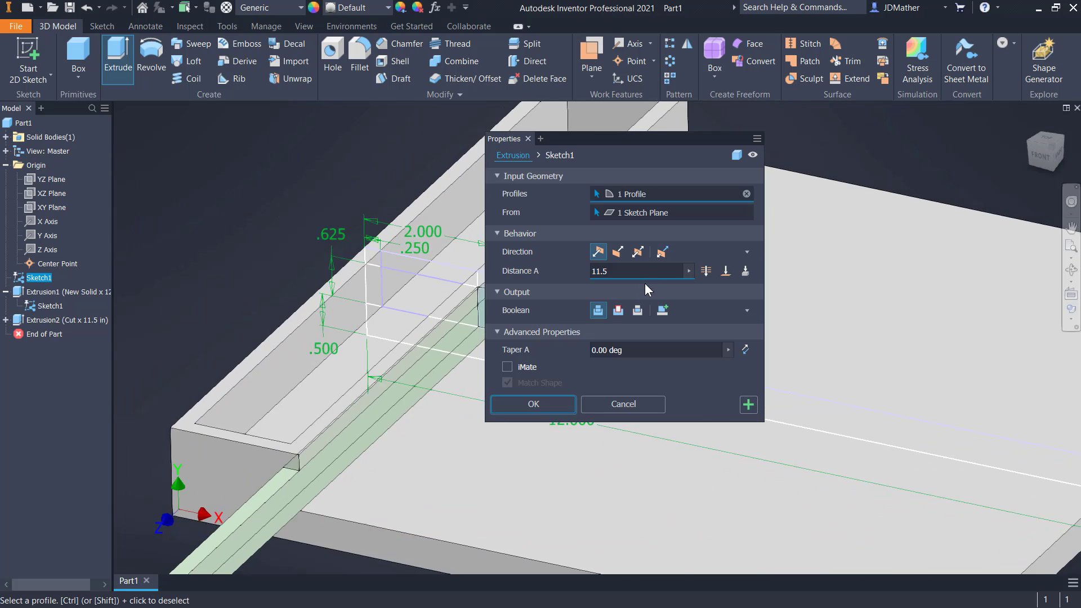
{"action": "left_click", "coordinate": [638, 252]}
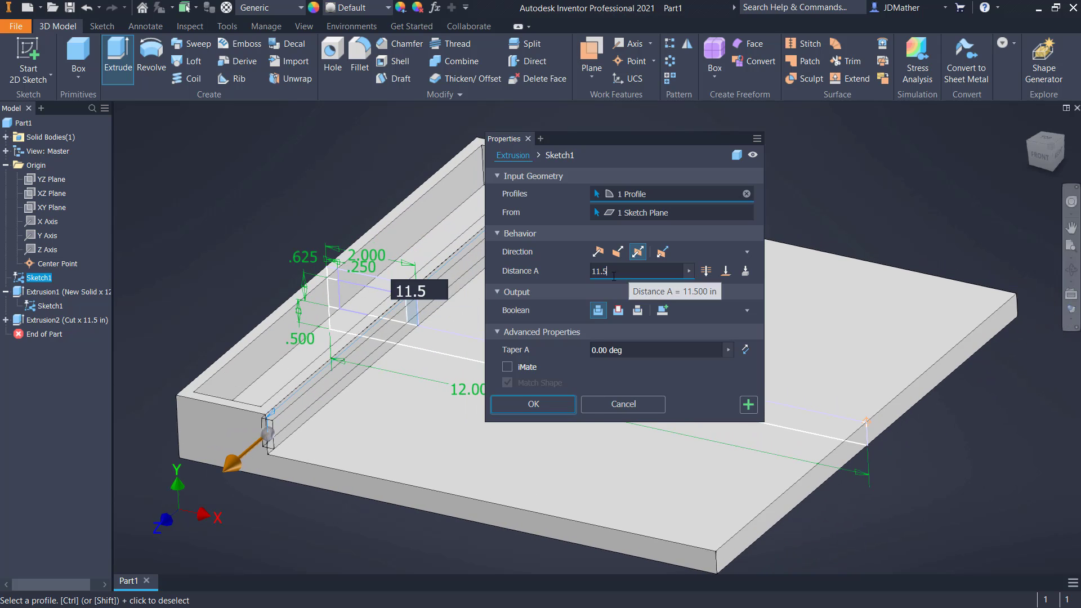
{"action": "left_click", "coordinate": [628, 274]}
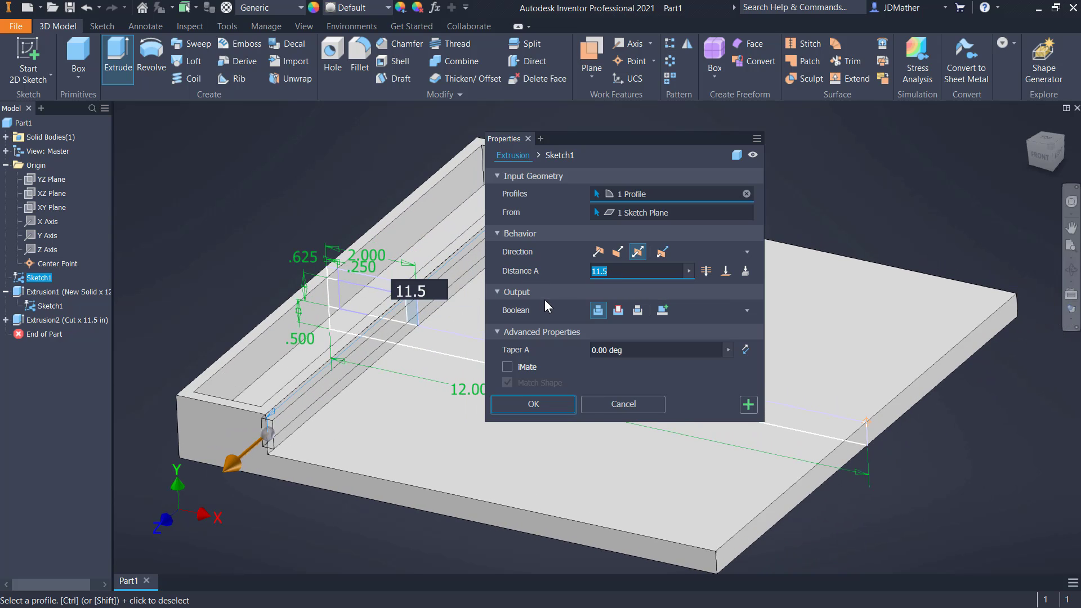
{"action": "type", "text": "2.125"}
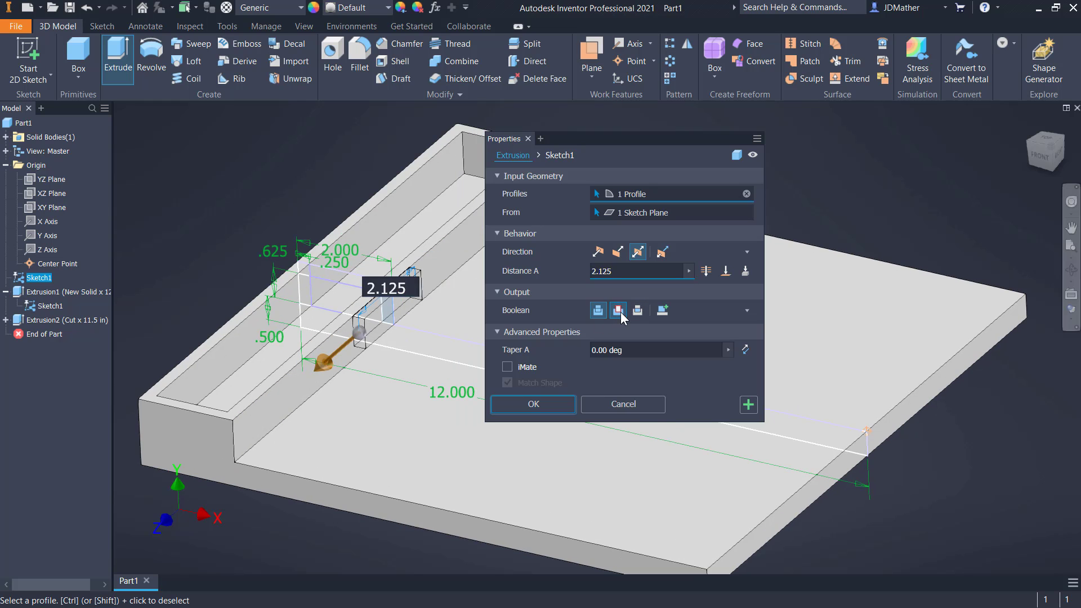
{"action": "left_click", "coordinate": [618, 310]}
{"action": "left_click", "coordinate": [533, 403]}
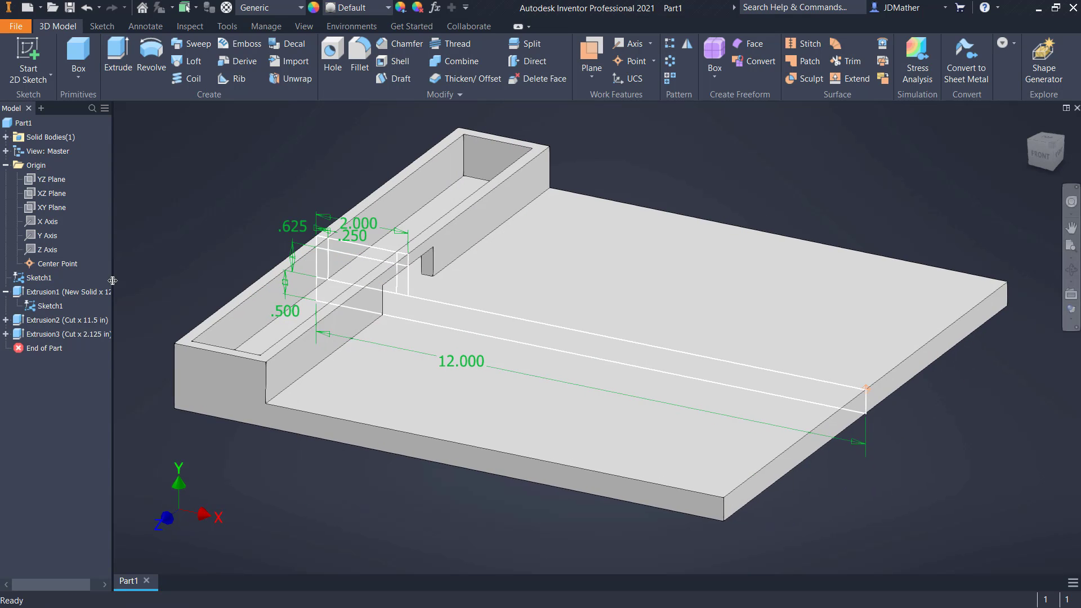
Hide Sketch1 and mirror the entire solid about the YZ plane, joining it to the original.
{"action": "right_click", "coordinate": [52, 305]}
{"action": "left_click", "coordinate": [68, 450]}
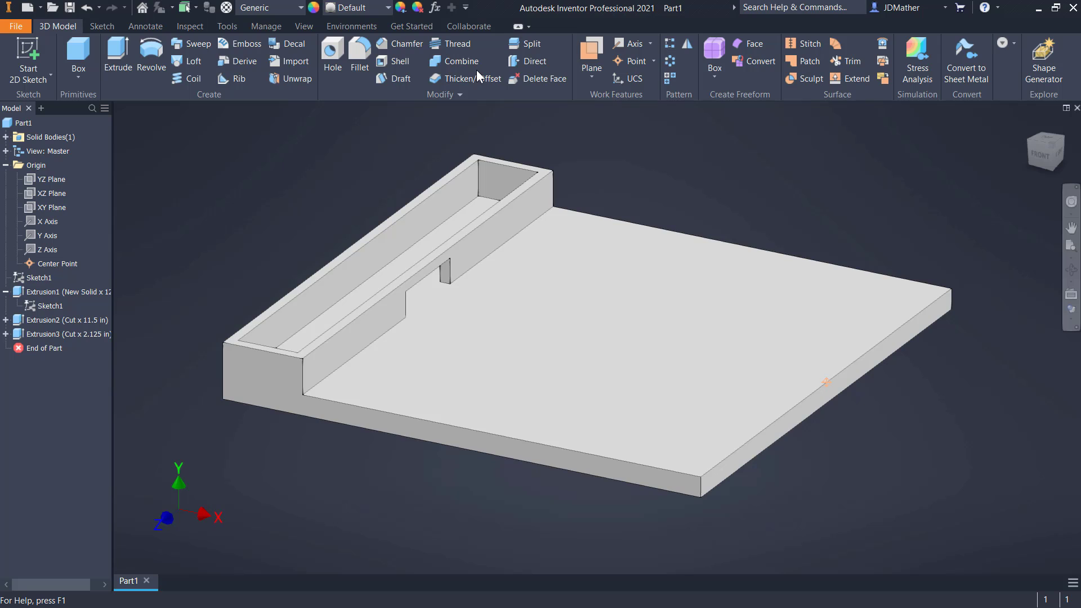
{"action": "left_click", "coordinate": [687, 44]}
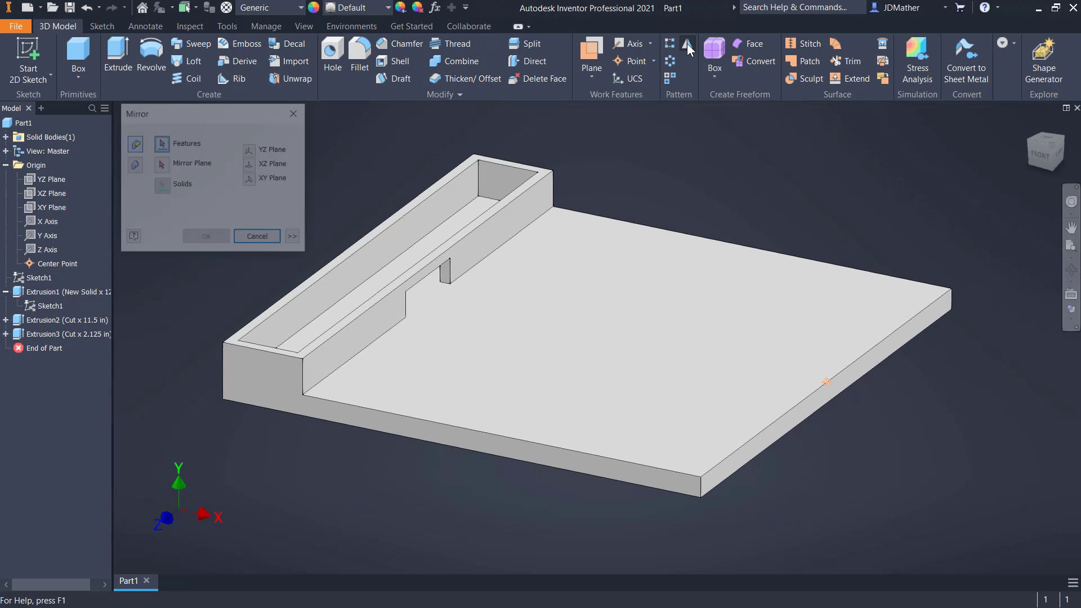
{"action": "left_click", "coordinate": [133, 166]}
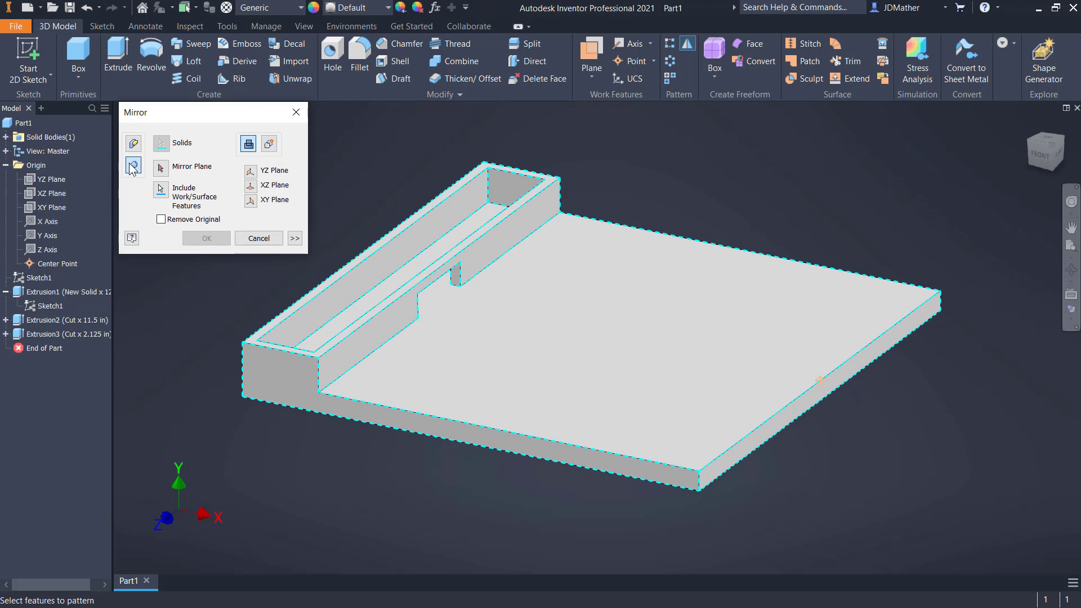
{"action": "left_click", "coordinate": [159, 169]}
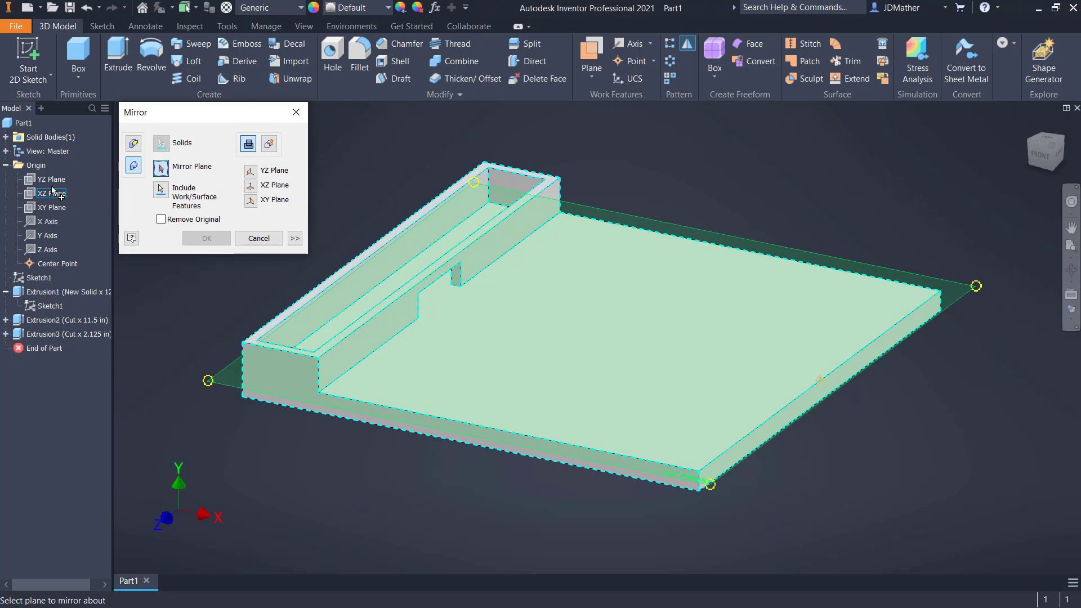
{"action": "left_click", "coordinate": [51, 179]}
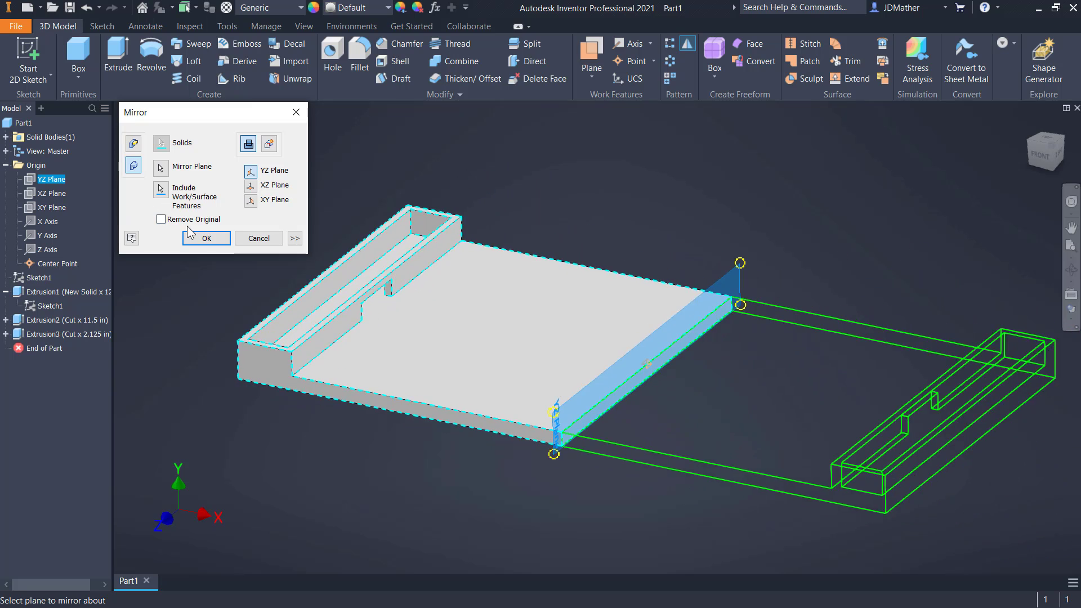
{"action": "left_click", "coordinate": [205, 238]}
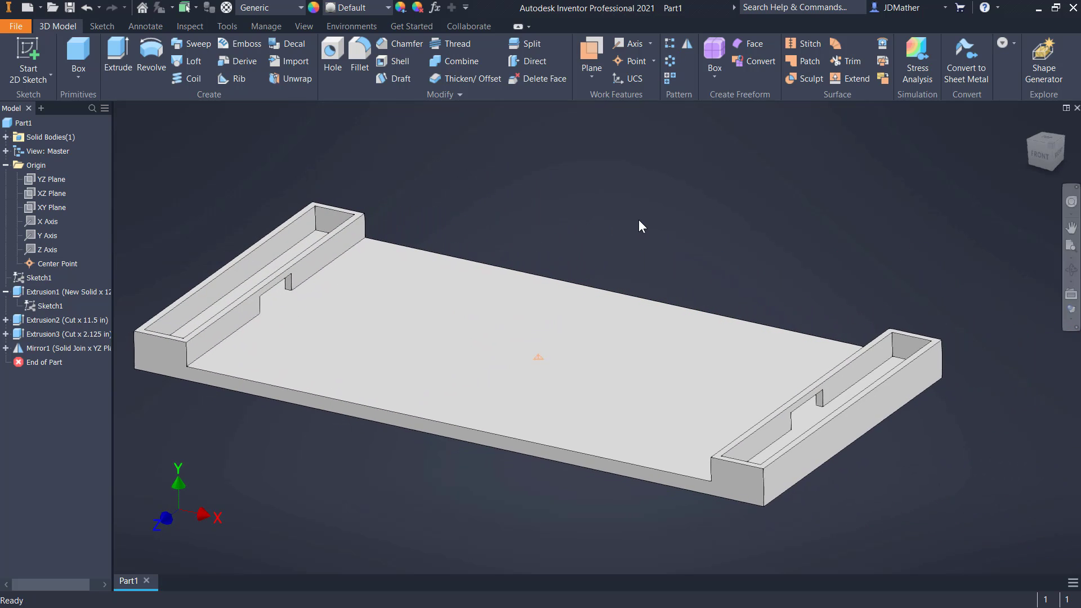
Start a sketch on the XZ plane and draw a center rectangle from the origin, spanning between the inner walls of the end troughs.
{"action": "right_click", "coordinate": [51, 194]}
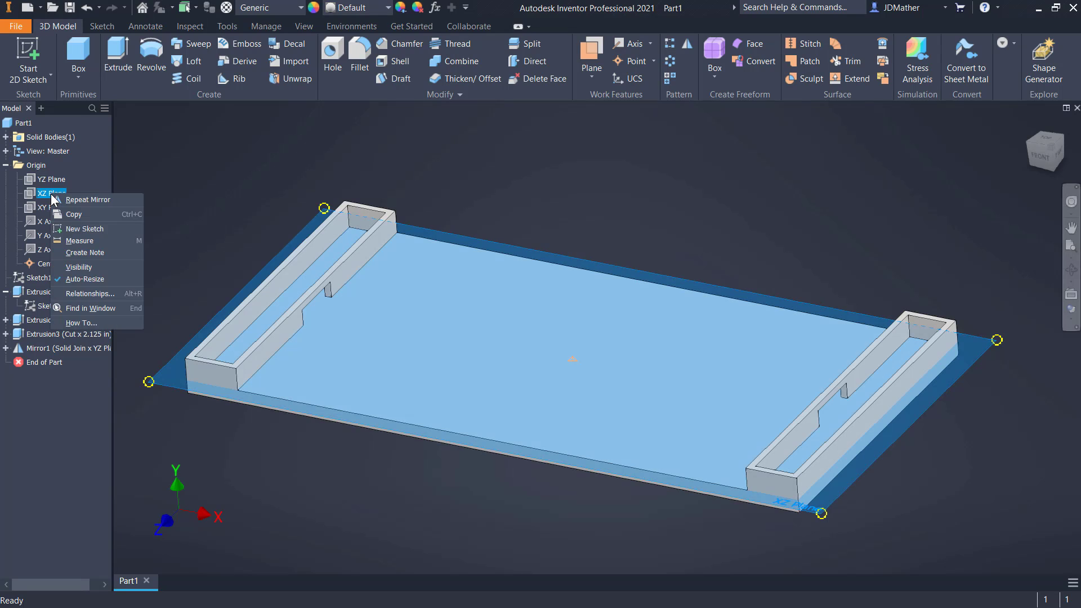
{"action": "left_click", "coordinate": [72, 228]}
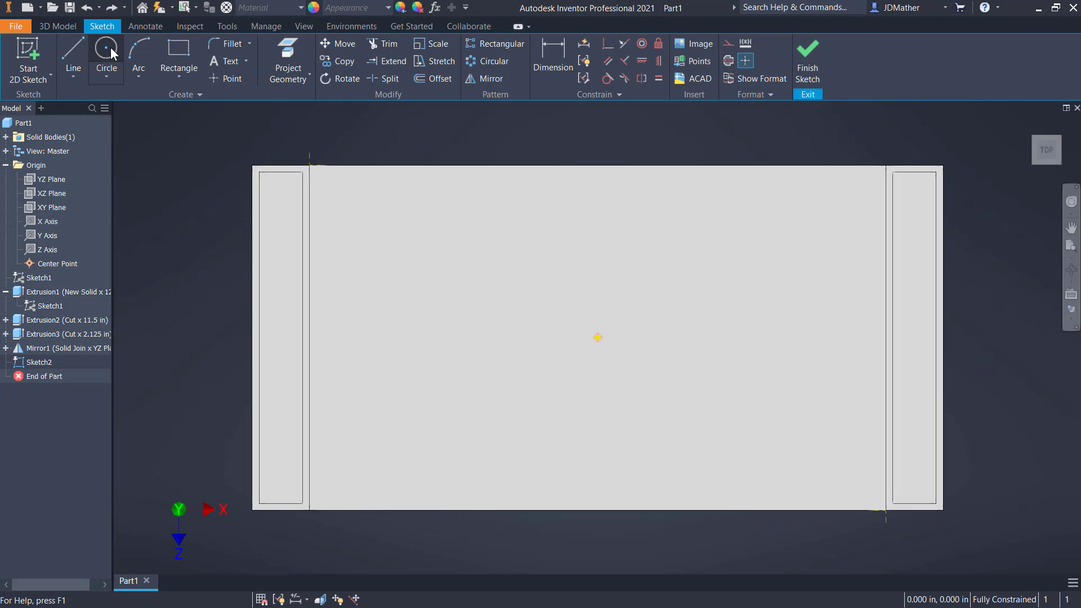
{"action": "left_click", "coordinate": [181, 79]}
{"action": "left_click", "coordinate": [188, 160]}
{"action": "left_click", "coordinate": [597, 337]}
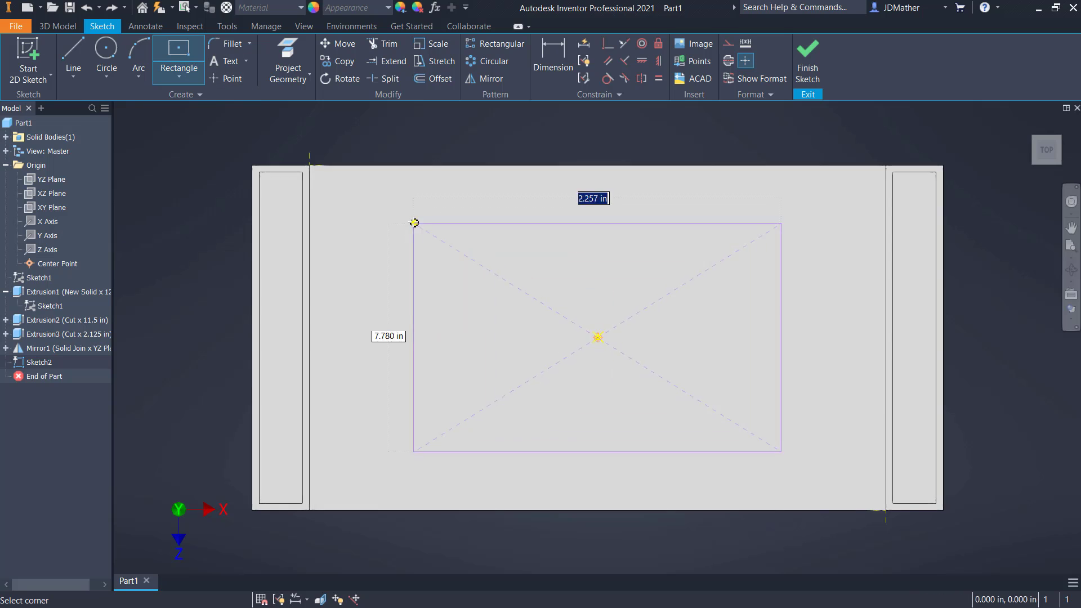
{"action": "left_click", "coordinate": [310, 195]}
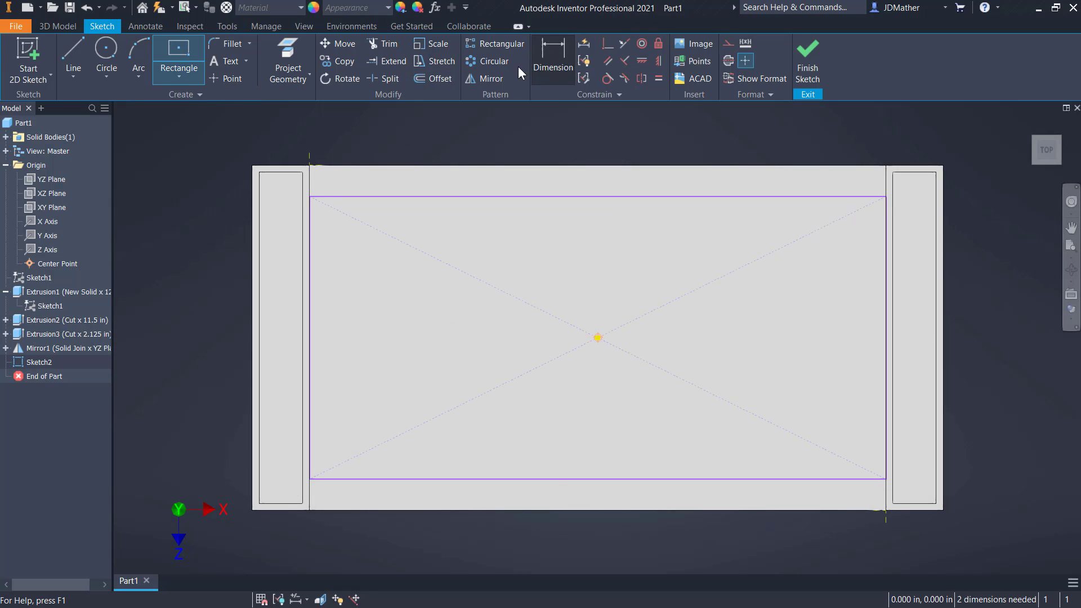
Dimension the offset from the base's back corner to the rectangle's back edge as 0.125 in.
{"action": "left_click", "coordinate": [549, 59]}
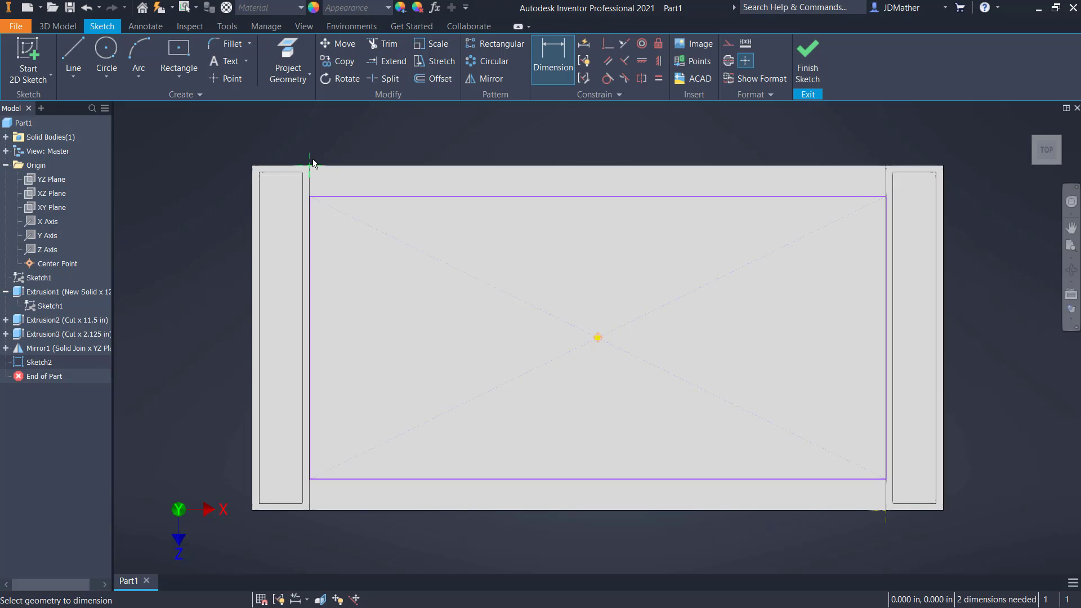
{"action": "left_click", "coordinate": [333, 197]}
{"action": "left_click", "coordinate": [366, 164]}
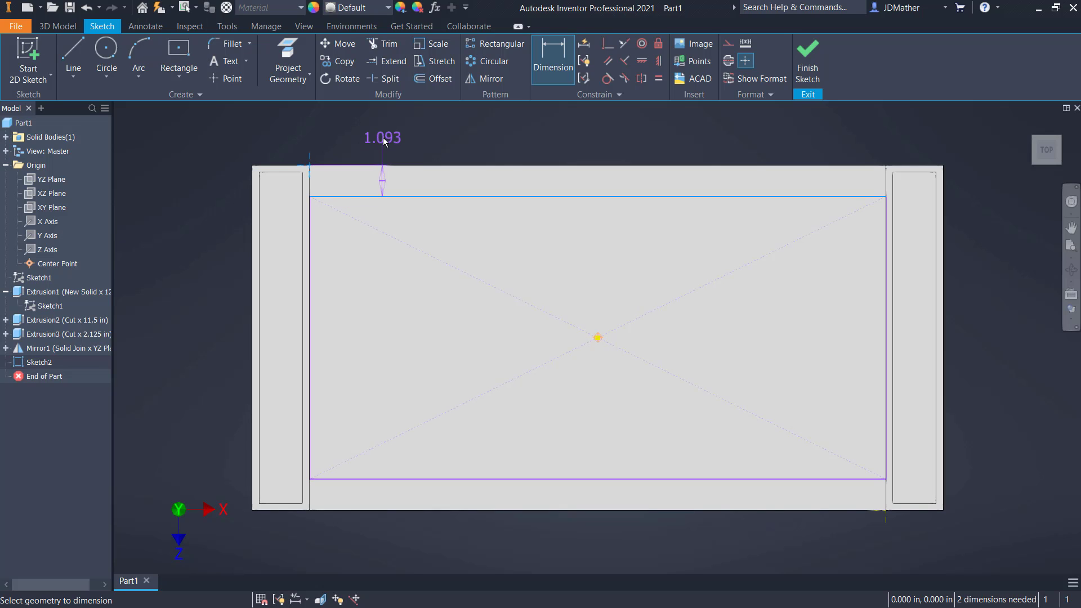
{"action": "left_click", "coordinate": [383, 137]}
{"action": "type", "text": ".125"}
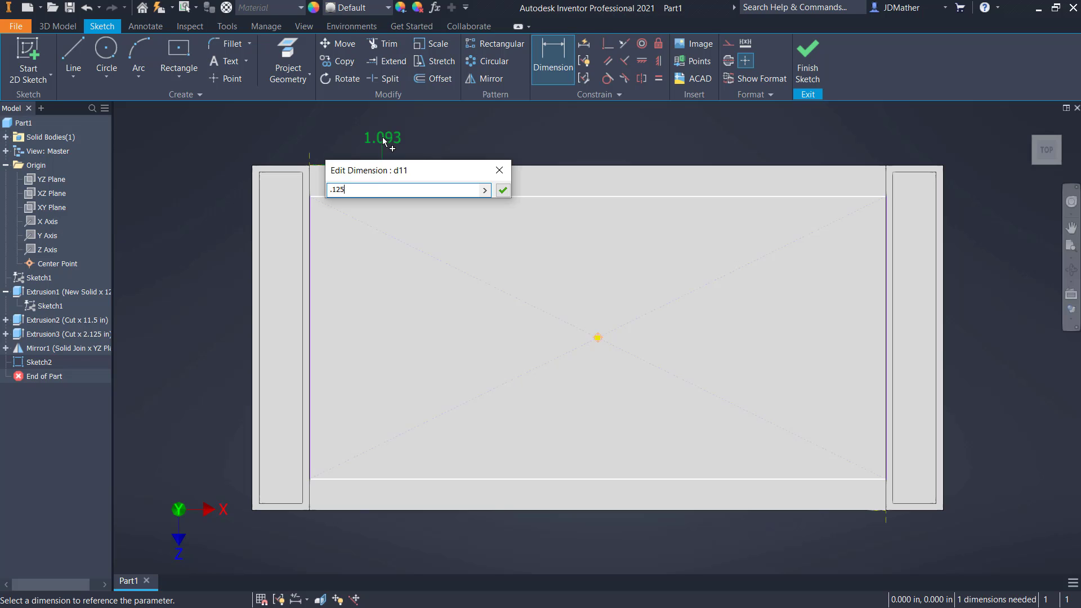
{"action": "key", "text": "Return"}
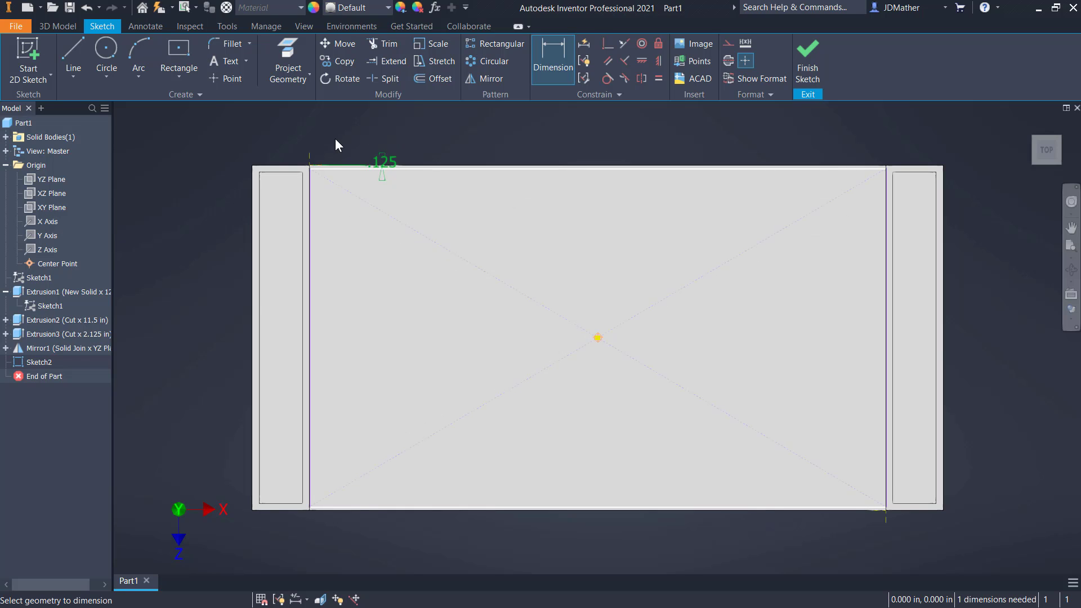
Set the rectangle's back edge offset dimension to 0.25 in.
{"action": "key", "text": "Escape"}
{"action": "double_click", "coordinate": [381, 163]}
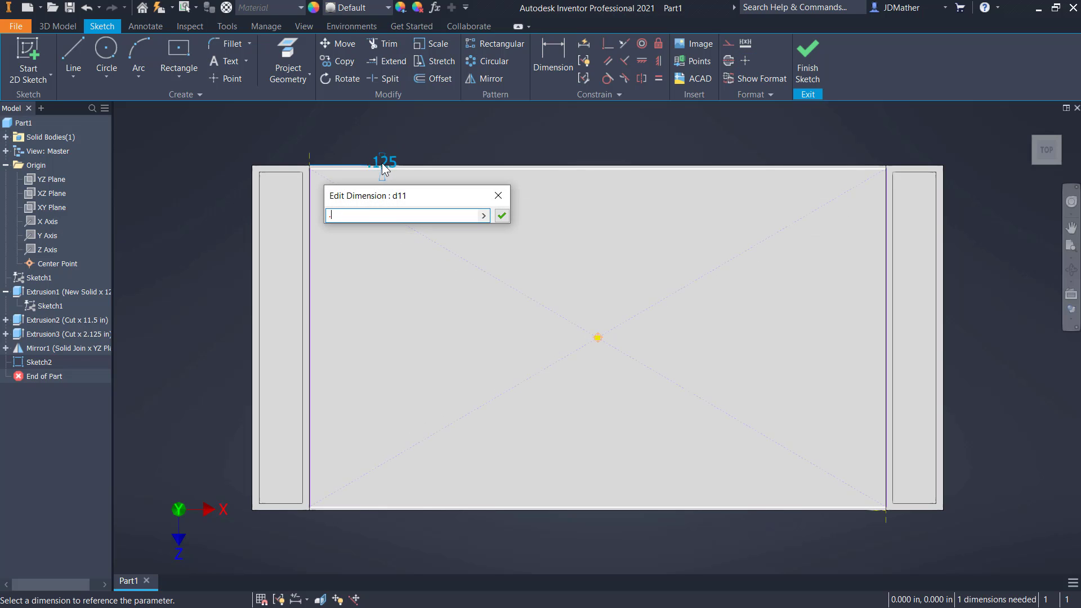
{"action": "key", "text": "Return"}
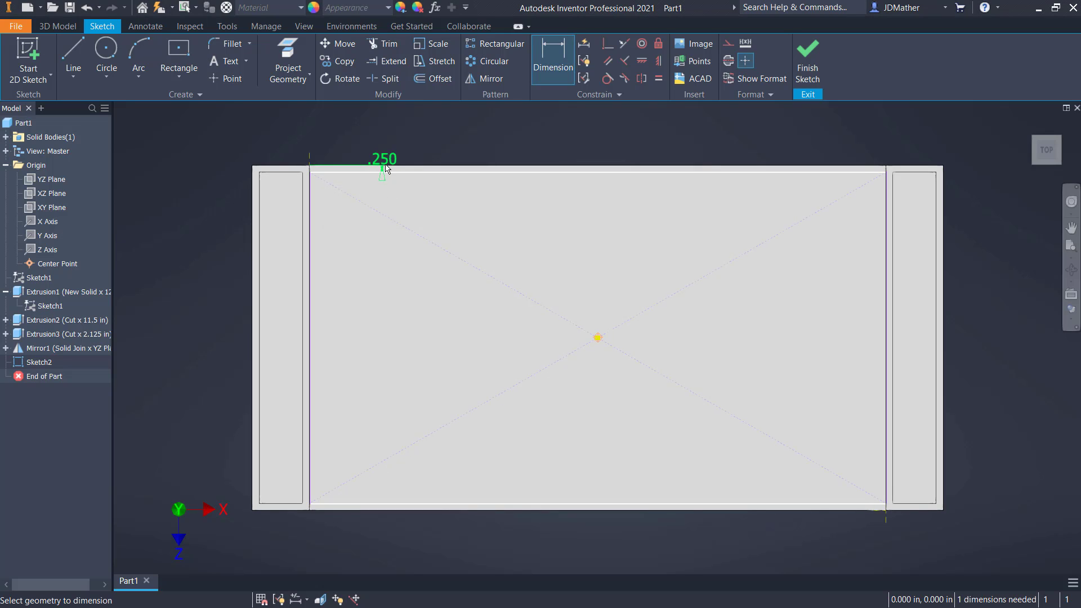
Set the rectangle's back edge offset dimension to 0.375 in.
{"action": "double_click", "coordinate": [388, 163]}
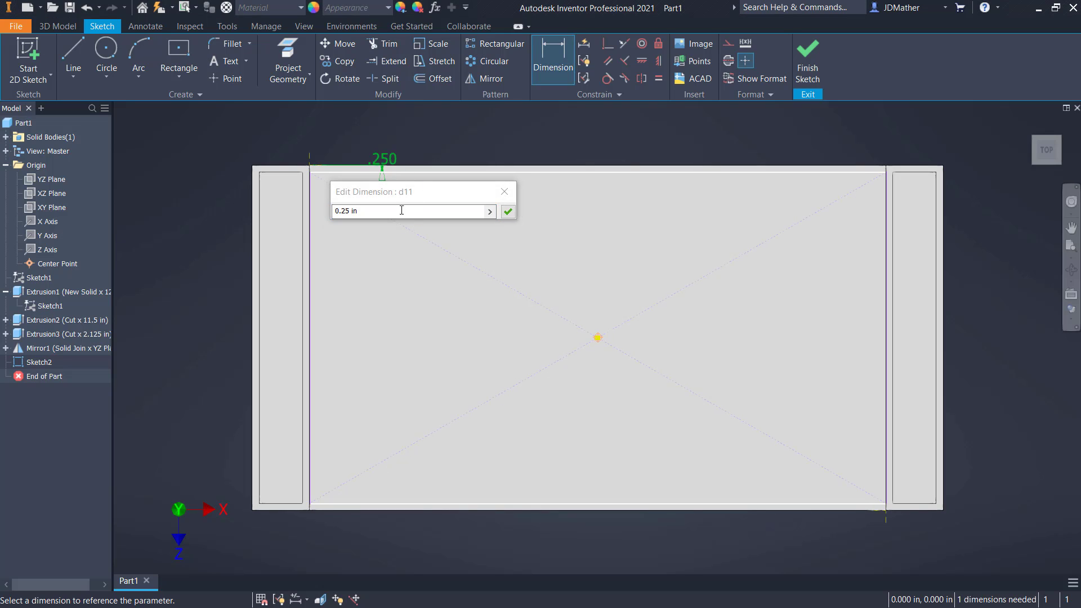
{"action": "type", "text": "."}
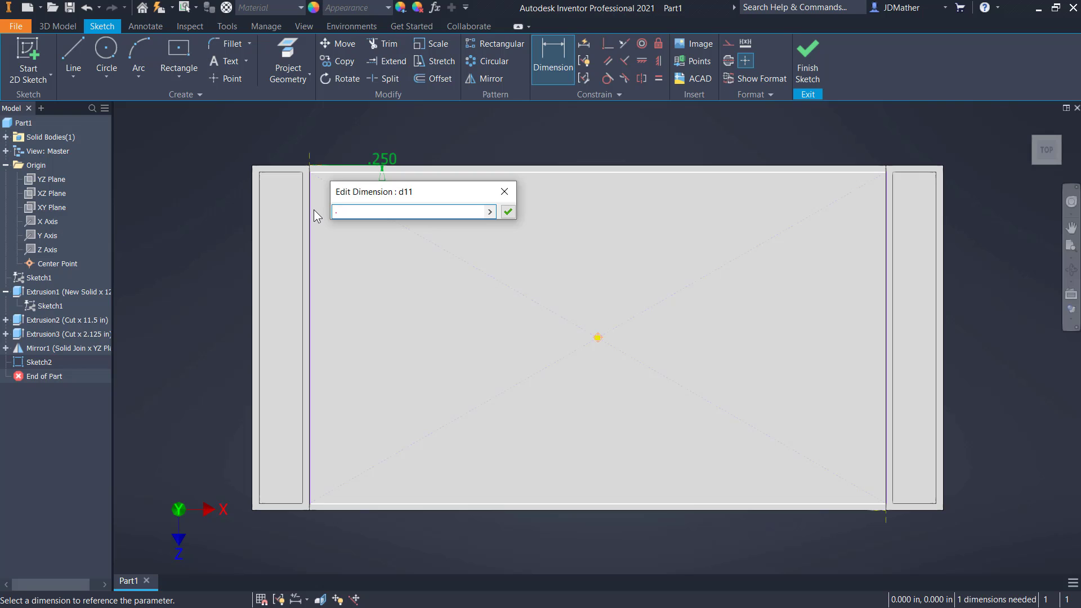
{"action": "type", "text": "375"}
{"action": "key", "text": "Return"}
{"action": "scroll", "coordinate": [307, 194], "scroll_direction": "up", "scroll_amount": 3}
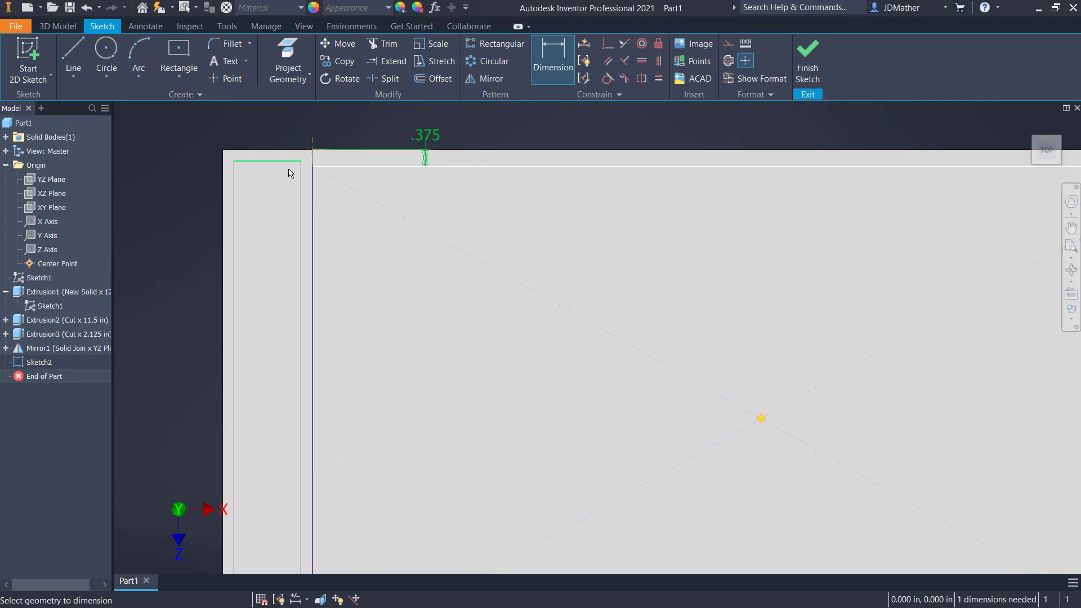
Finish the sketch and set the distance of the trough cut, Extrusion2, to 12-(.375*2).
{"action": "mouse_move", "coordinate": [186, 151]}
{"action": "middle_mouse_down", "text": "shift"}
{"action": "mouse_move", "coordinate": [433, 333]}
{"action": "mouse_move", "coordinate": [359, 282]}
{"action": "mouse_move", "coordinate": [289, 275]}
{"action": "mouse_move", "coordinate": [71, 344]}
{"action": "middle_mouse_up", "text": "shift"}
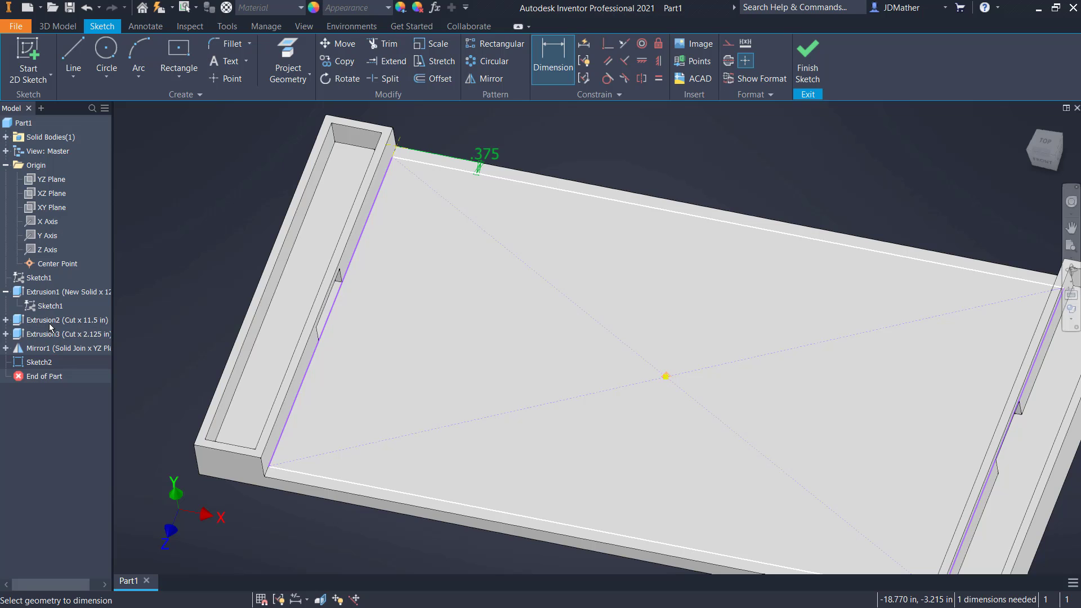
{"action": "left_click", "coordinate": [807, 59]}
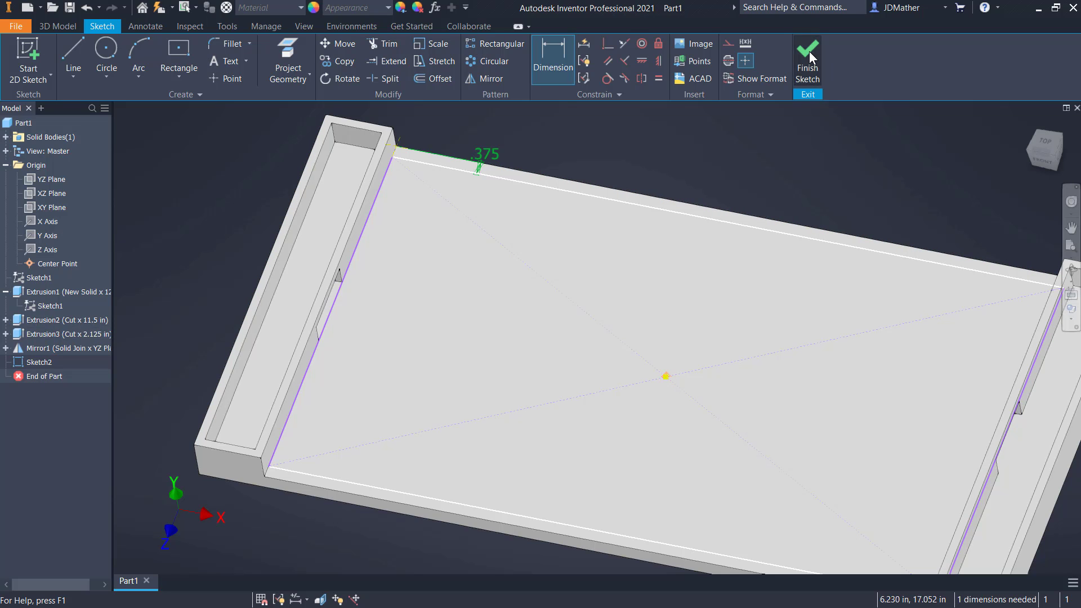
{"action": "right_click", "coordinate": [37, 322]}
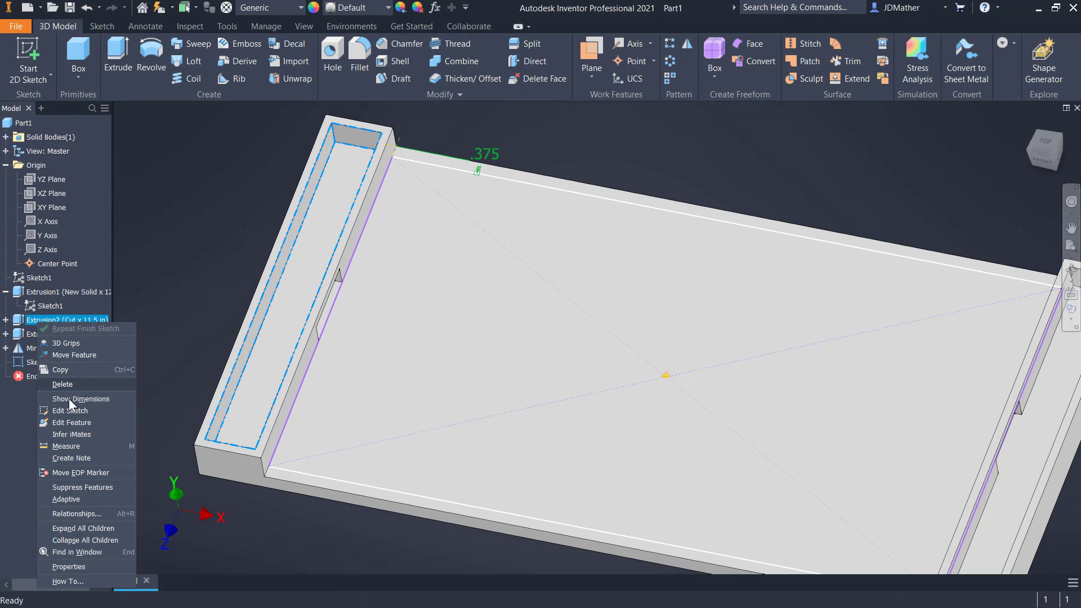
{"action": "left_click", "coordinate": [77, 424]}
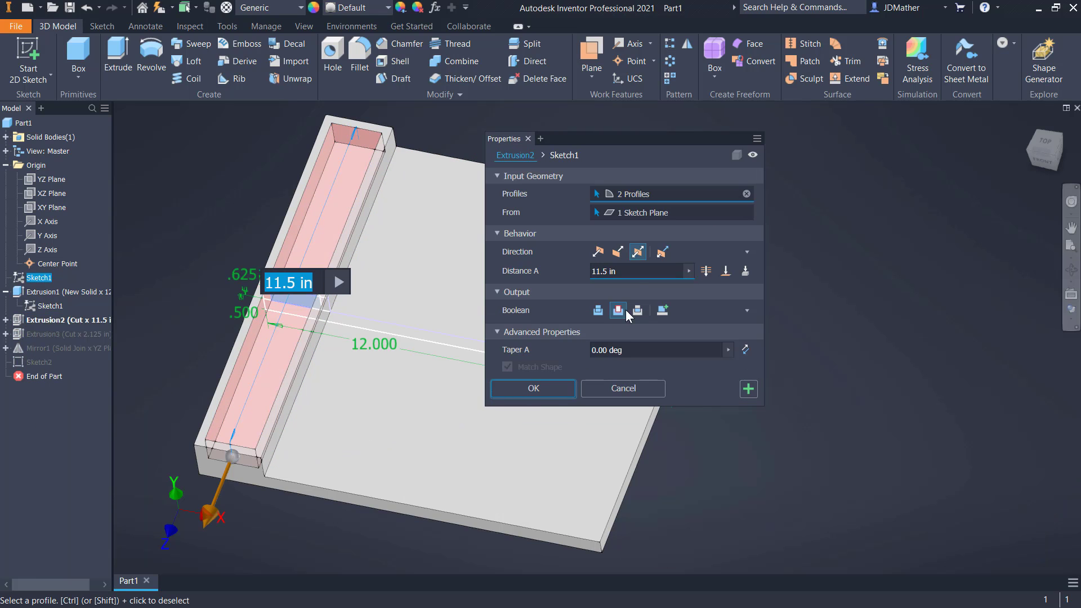
{"action": "left_click_drag", "start_coordinate": [630, 270], "coordinate": [542, 274]}
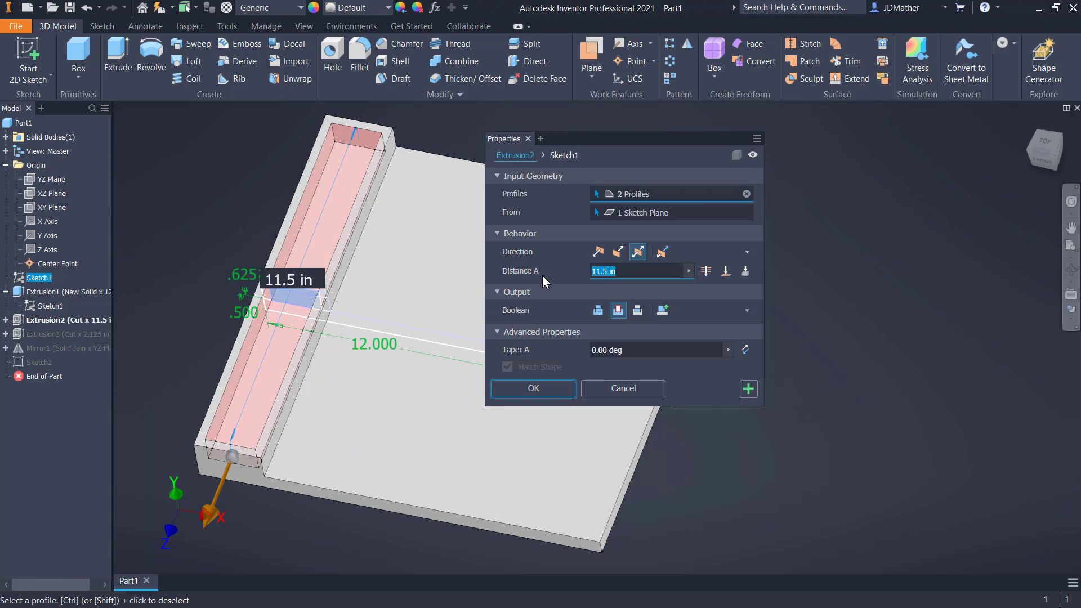
{"action": "type", "text": "12"}
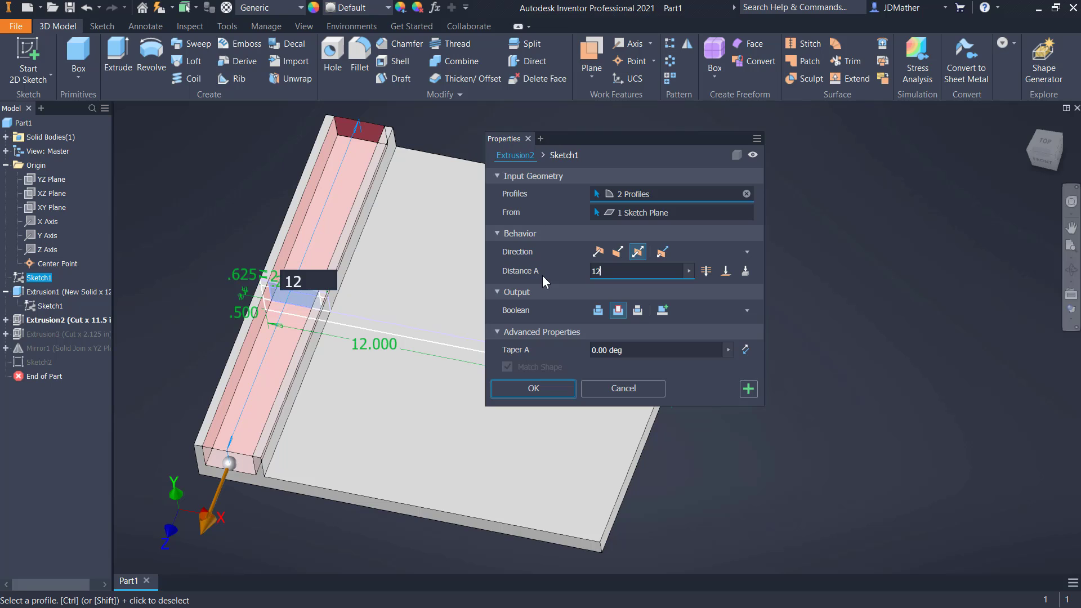
{"action": "type", "text": "-(.37"}
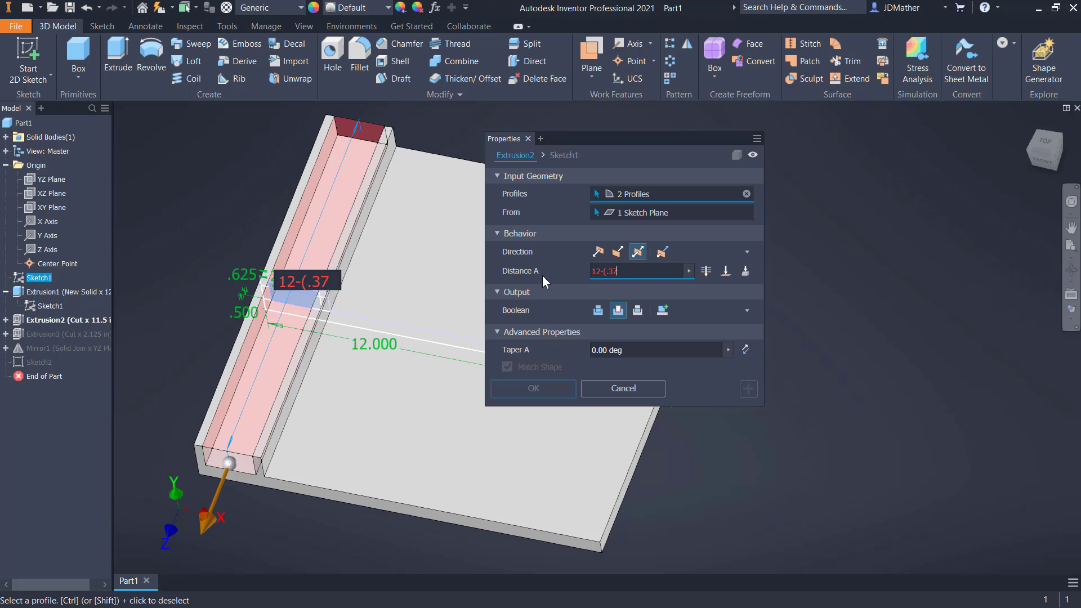
{"action": "type", "text": "5*2"}
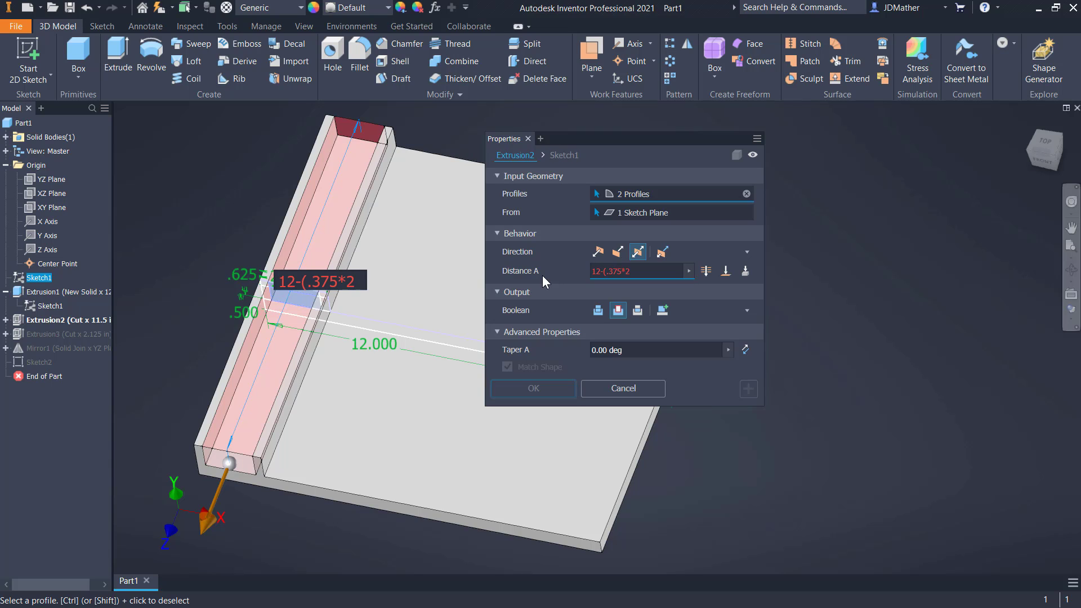
{"action": "type", "text": ")"}
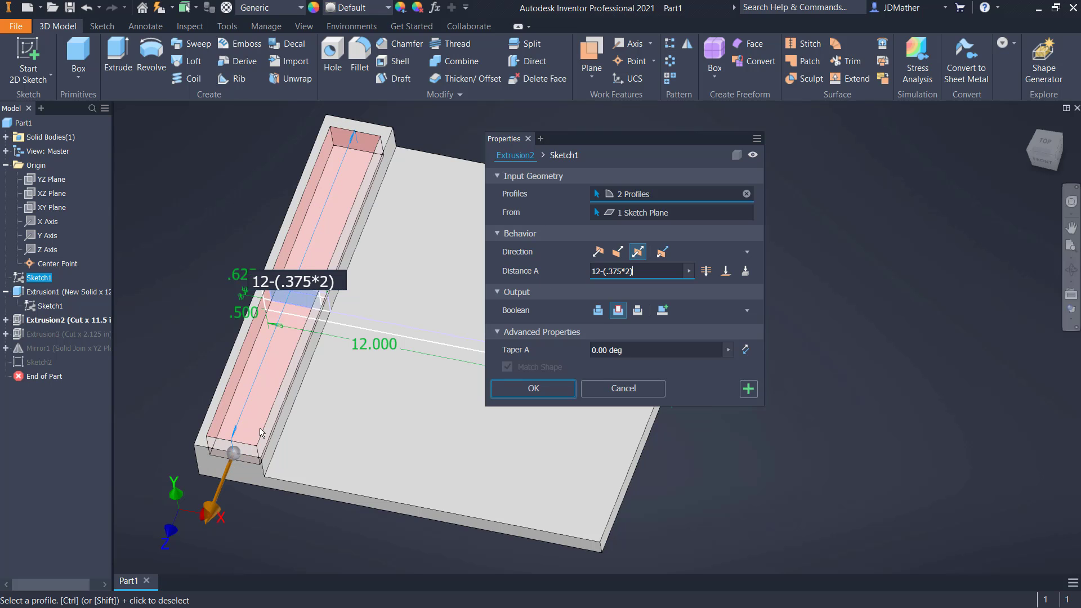
{"action": "left_click", "coordinate": [541, 388]}
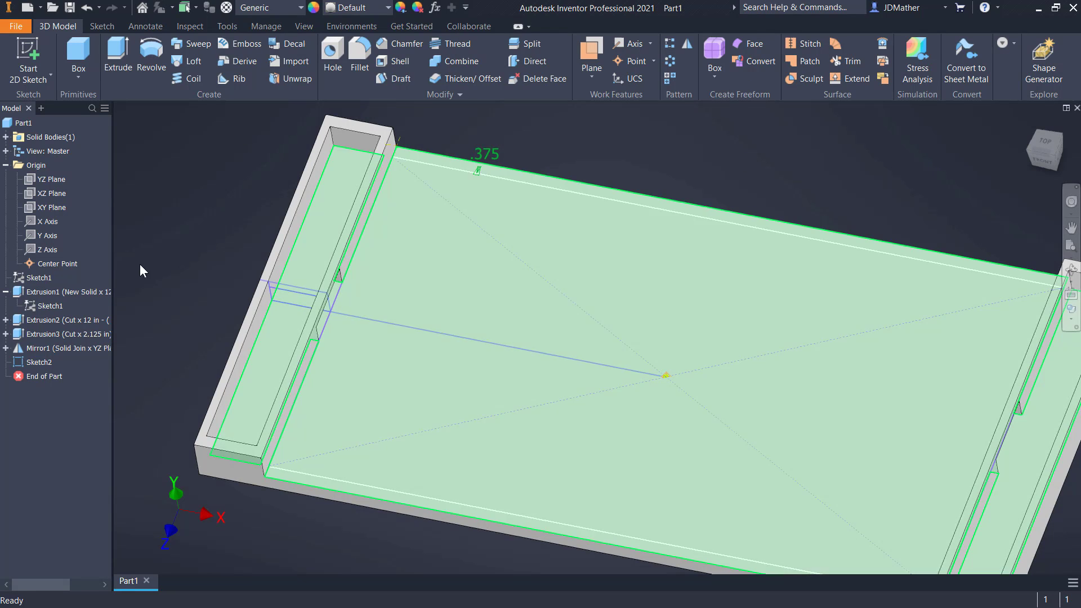
Edit Sketch2 and make the rectangle's back edge coincident with the back inner corner of the left trough's pocket.
{"action": "right_click", "coordinate": [32, 361]}
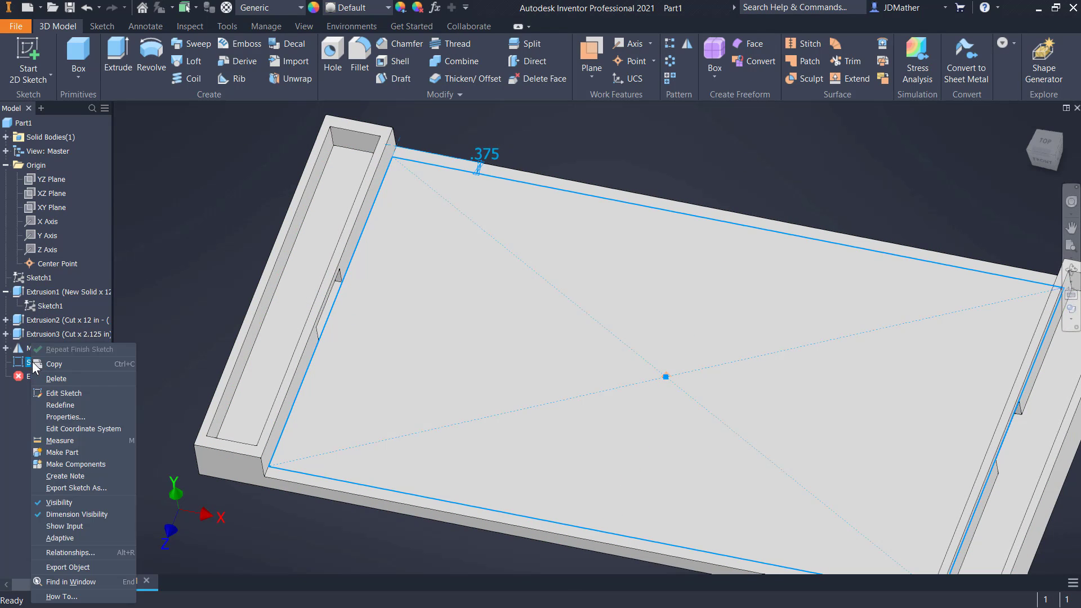
{"action": "left_click", "coordinate": [47, 394]}
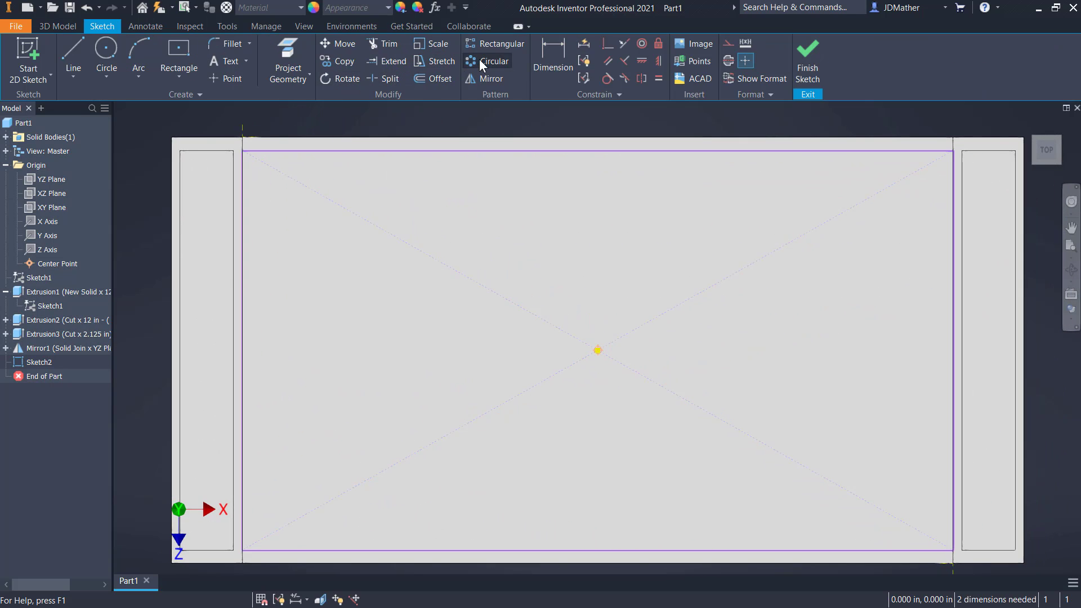
{"action": "left_click", "coordinate": [606, 43]}
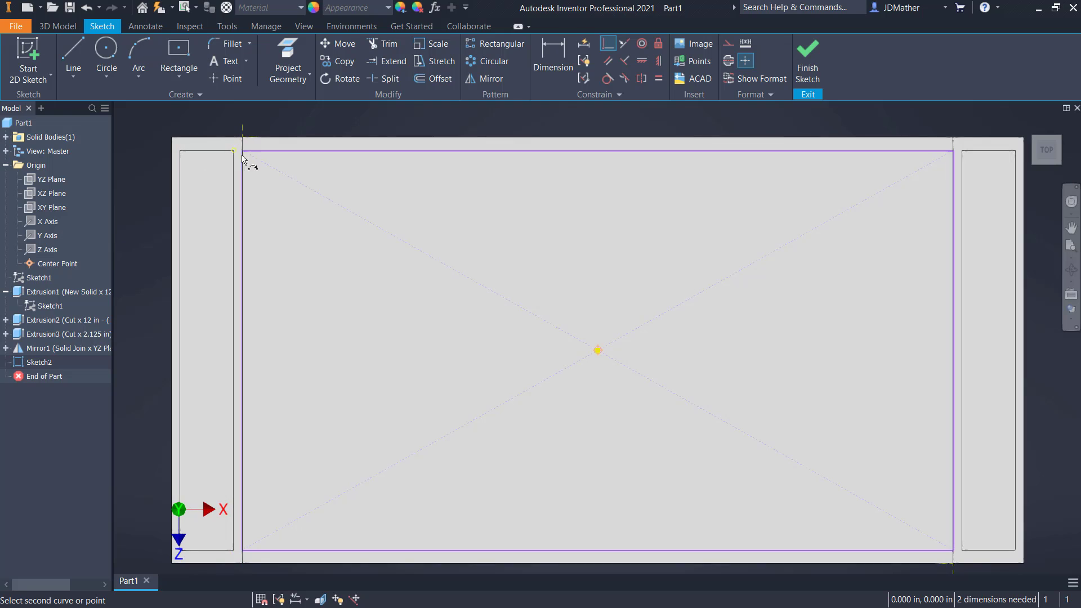
{"action": "left_click", "coordinate": [274, 152]}
{"action": "left_click", "coordinate": [276, 157]}
{"action": "key", "text": "Escape"}
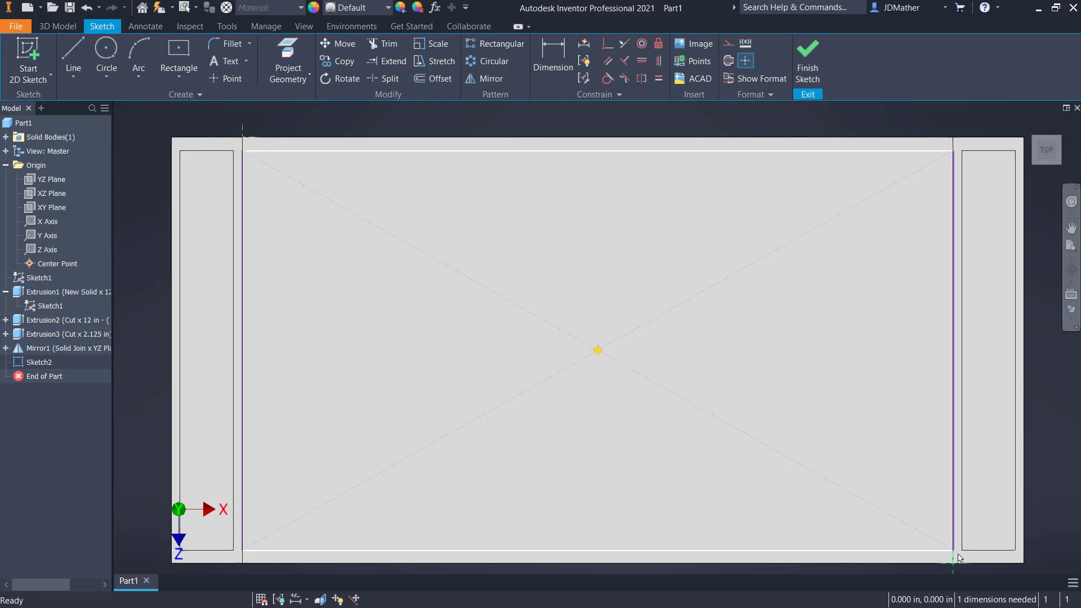
Pull the rectangle's sides inward and make its right edge coincident with the front corner point at the right trough's inner wall.
{"action": "left_click_drag", "start_coordinate": [956, 553], "coordinate": [921, 550]}
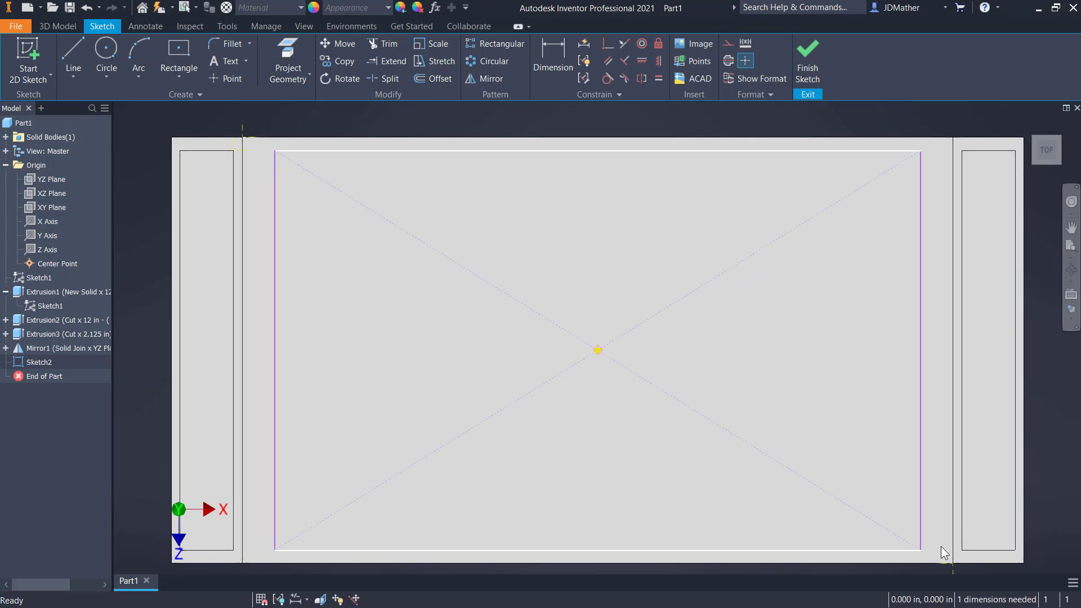
{"action": "left_click", "coordinate": [607, 44]}
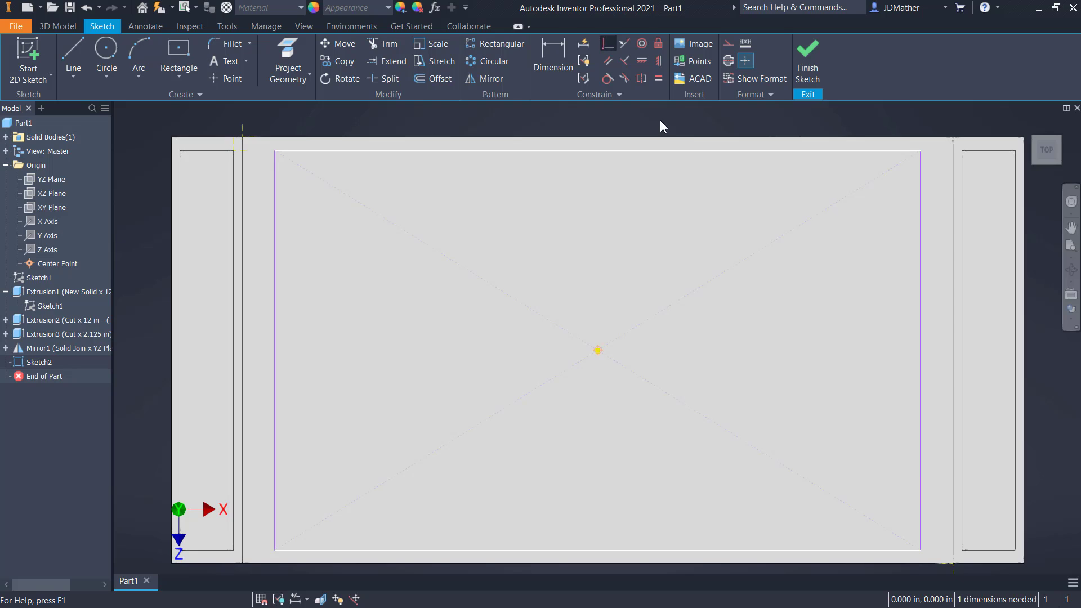
{"action": "left_click", "coordinate": [920, 493]}
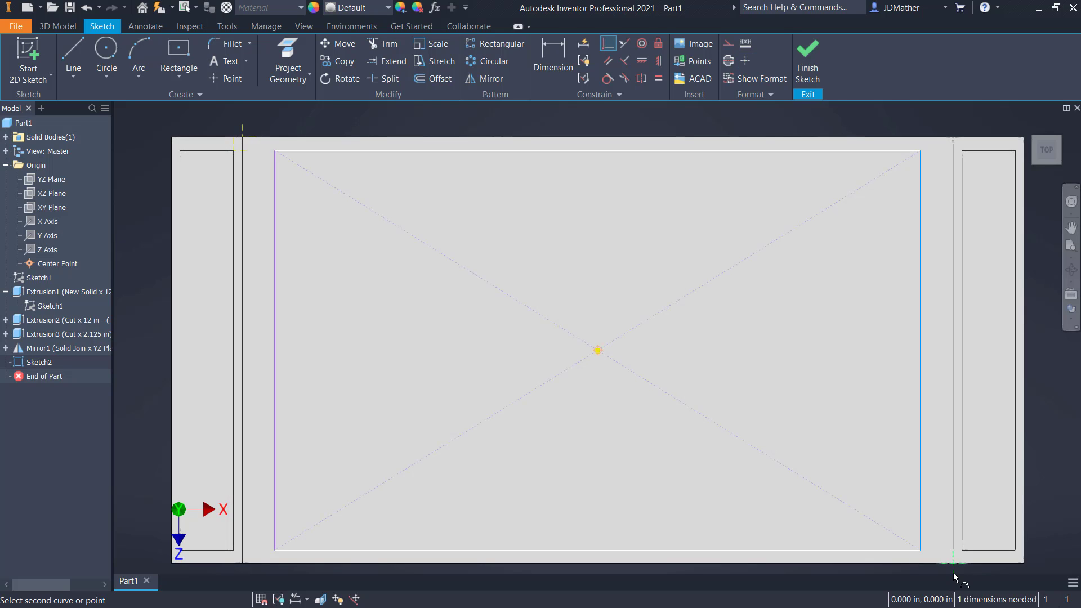
{"action": "left_click", "coordinate": [954, 574]}
{"action": "right_click", "coordinate": [333, 125]}
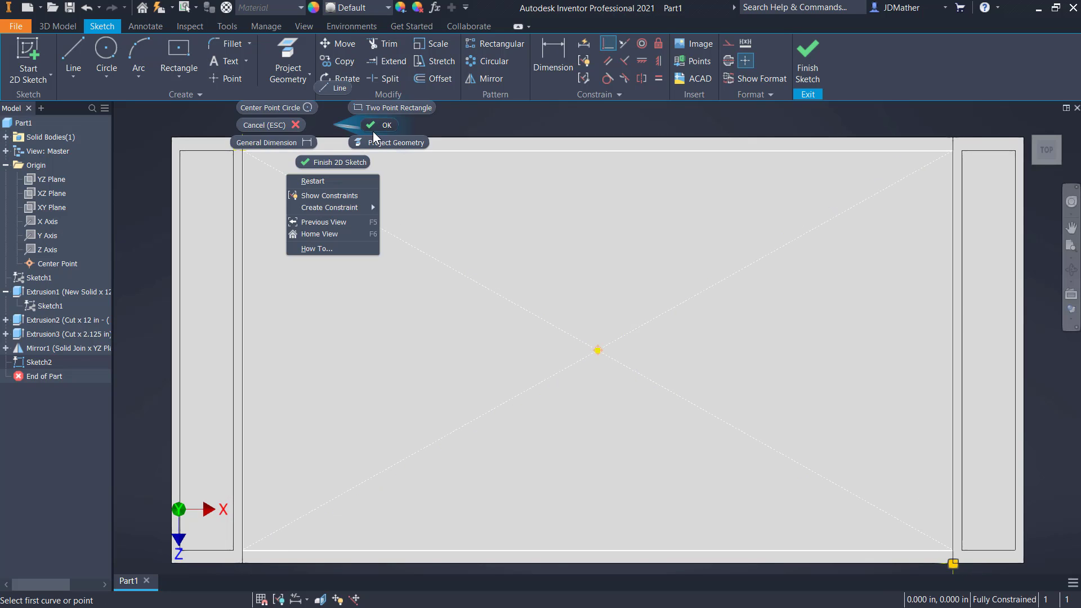
{"action": "left_click", "coordinate": [374, 125]}
Check the constraints on the rectangle's back edge and finish the sketch.
{"action": "left_click", "coordinate": [333, 152]}
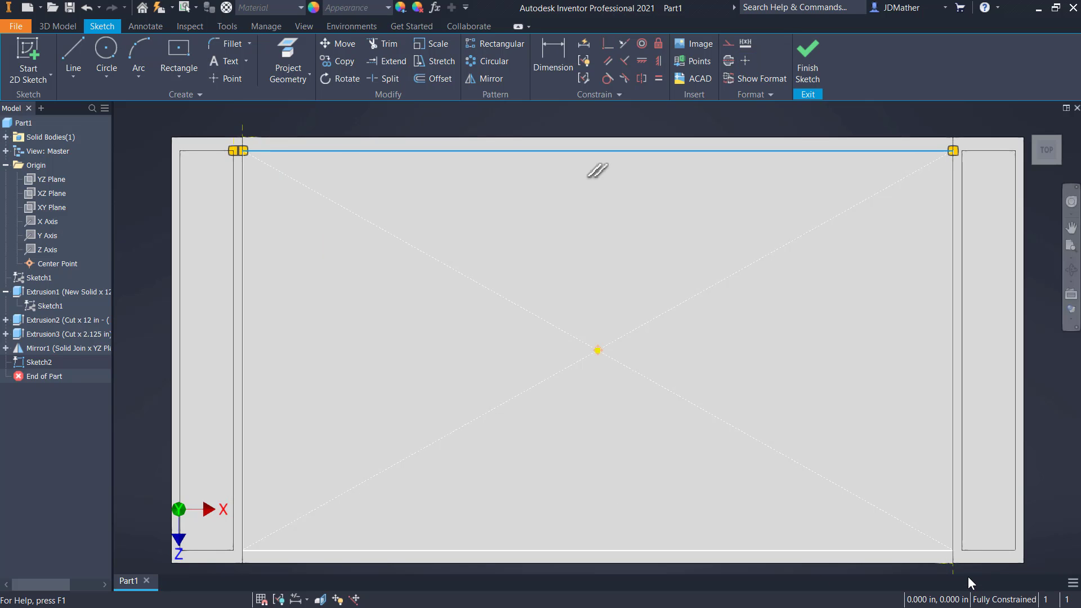
{"action": "left_click", "coordinate": [511, 120]}
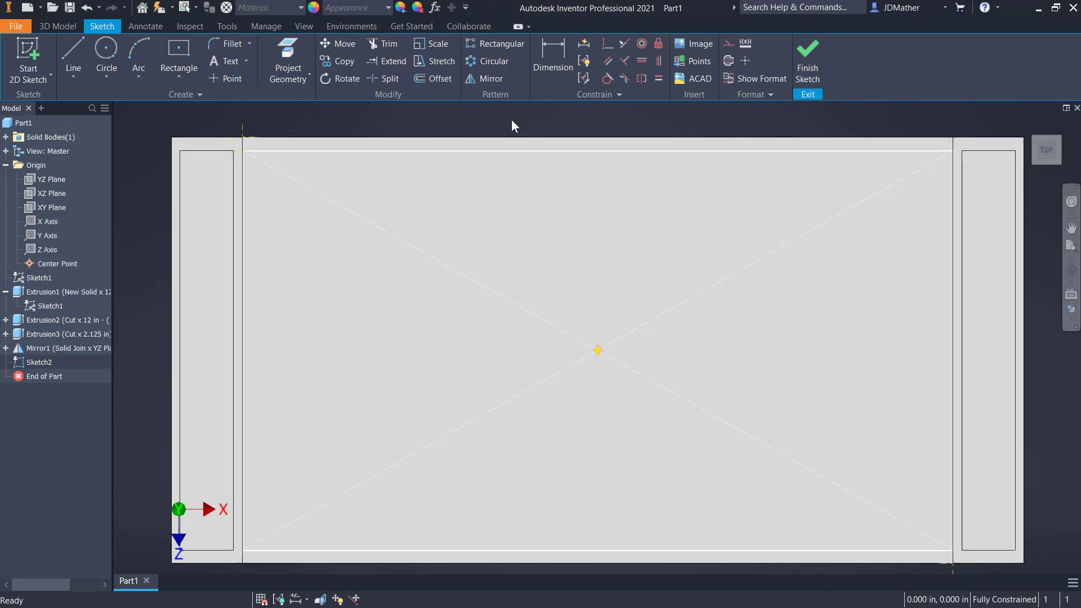
{"action": "mouse_move", "coordinate": [511, 121]}
{"action": "middle_mouse_down", "text": "shift"}
{"action": "mouse_move", "coordinate": [265, 250]}
{"action": "mouse_move", "coordinate": [256, 238]}
{"action": "middle_mouse_up", "text": "shift"}
{"action": "key", "text": "F6"}
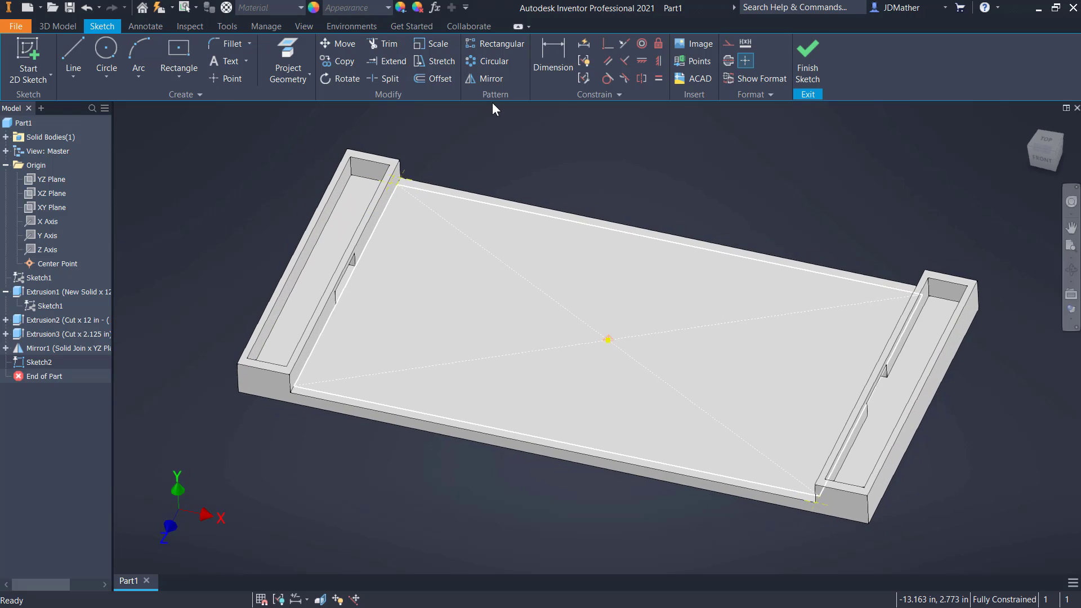
{"action": "left_click", "coordinate": [805, 59]}
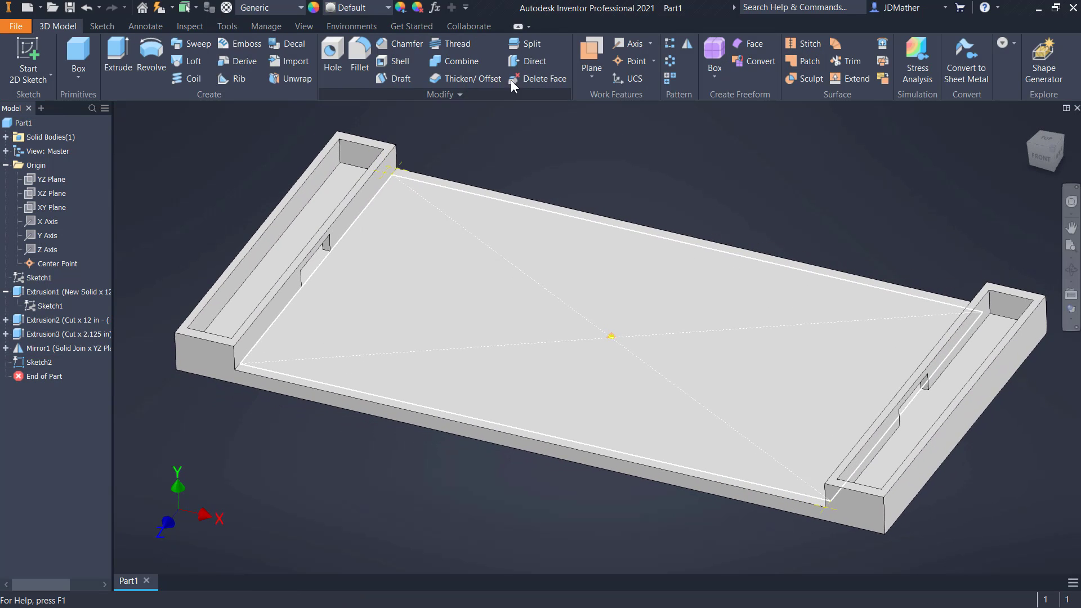
Split the top face of the flat base along the four edges of the rectangle sketch.
{"action": "left_click", "coordinate": [529, 45]}
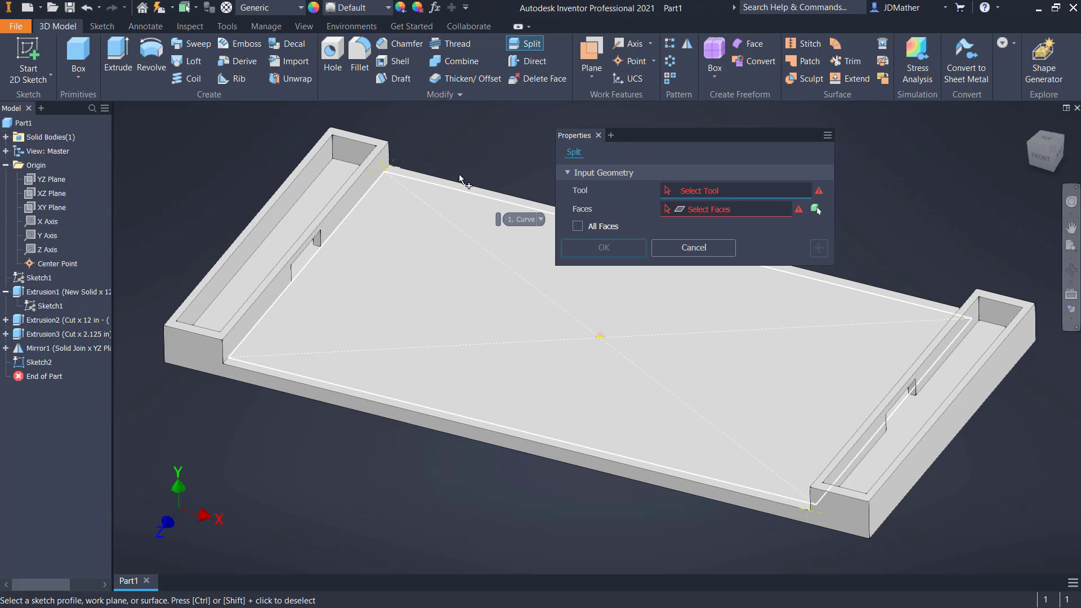
{"action": "left_click", "coordinate": [497, 200]}
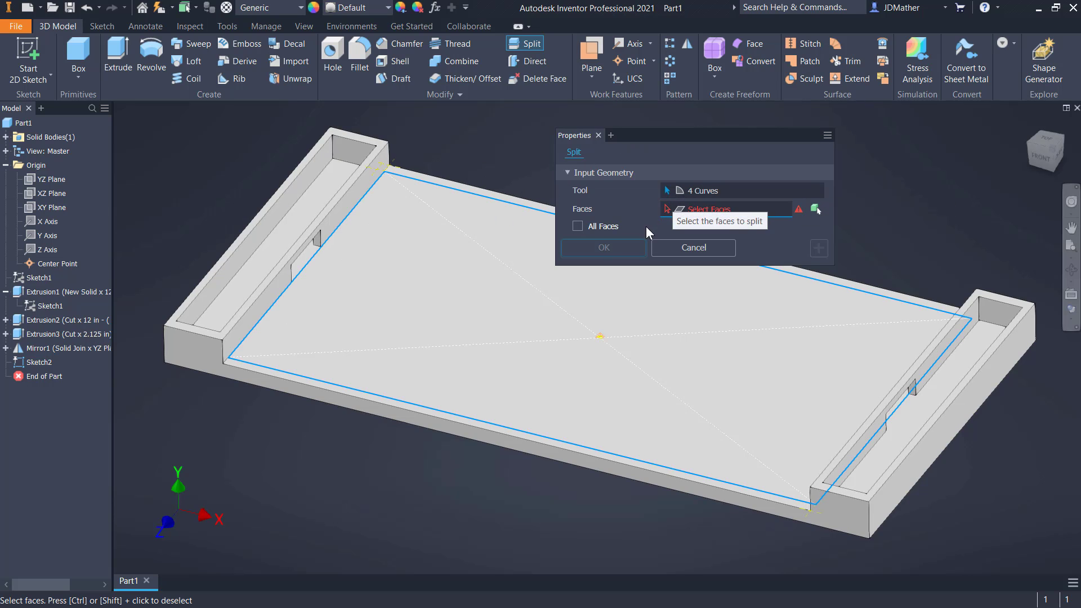
{"action": "left_click", "coordinate": [474, 288]}
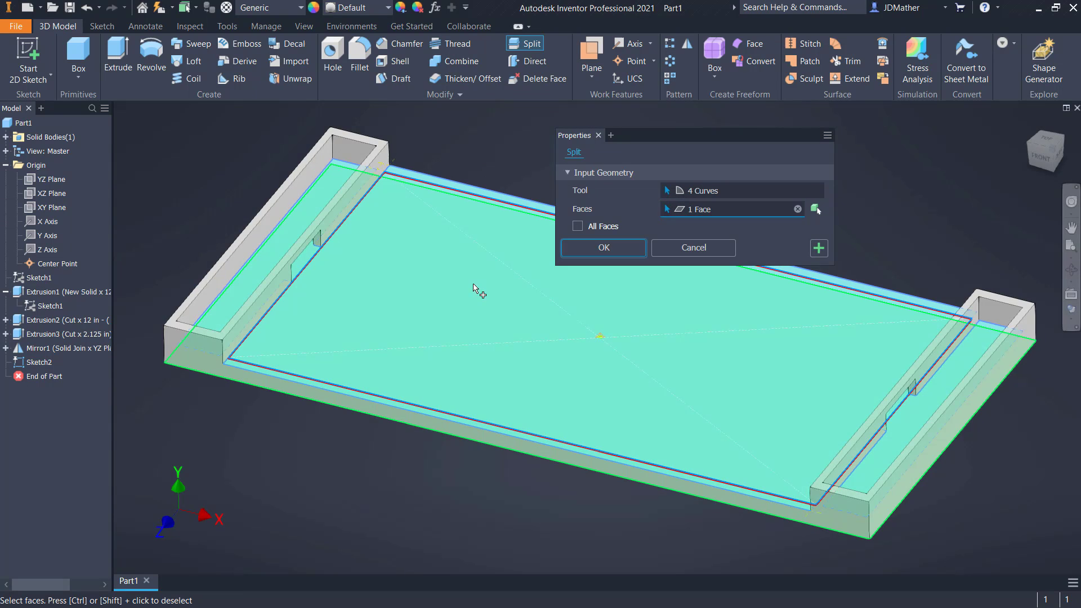
{"action": "left_click", "coordinate": [632, 252]}
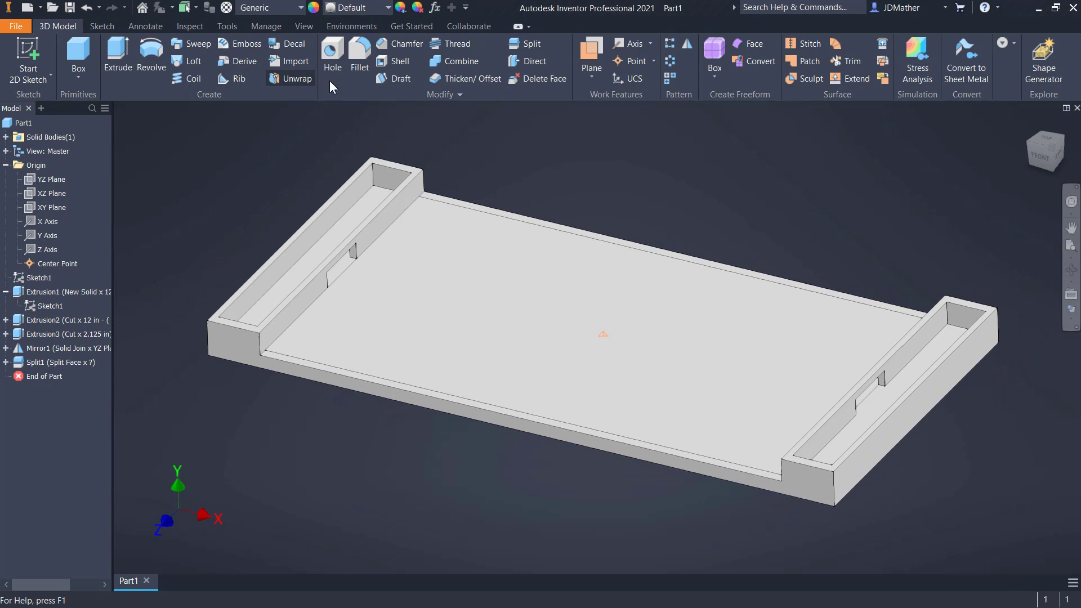
Thicken the narrow strip along the base's back edge by .25 in with Automatic Blending on.
{"action": "left_click", "coordinate": [467, 78]}
{"action": "scroll", "coordinate": [484, 209], "scroll_direction": "up", "scroll_amount": 2}
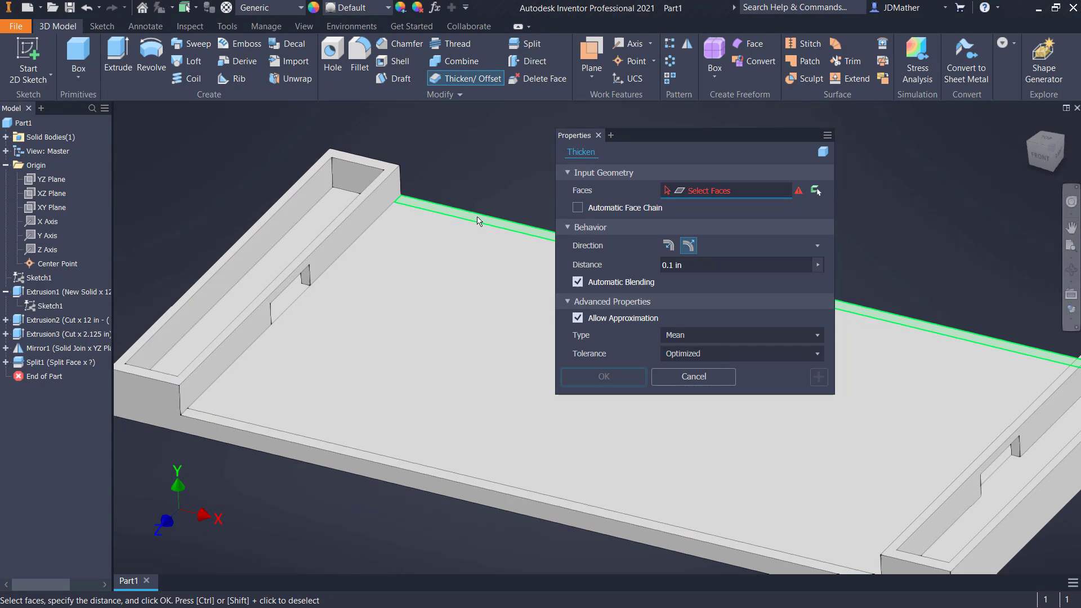
{"action": "scroll", "coordinate": [477, 221], "scroll_direction": "up", "scroll_amount": 2}
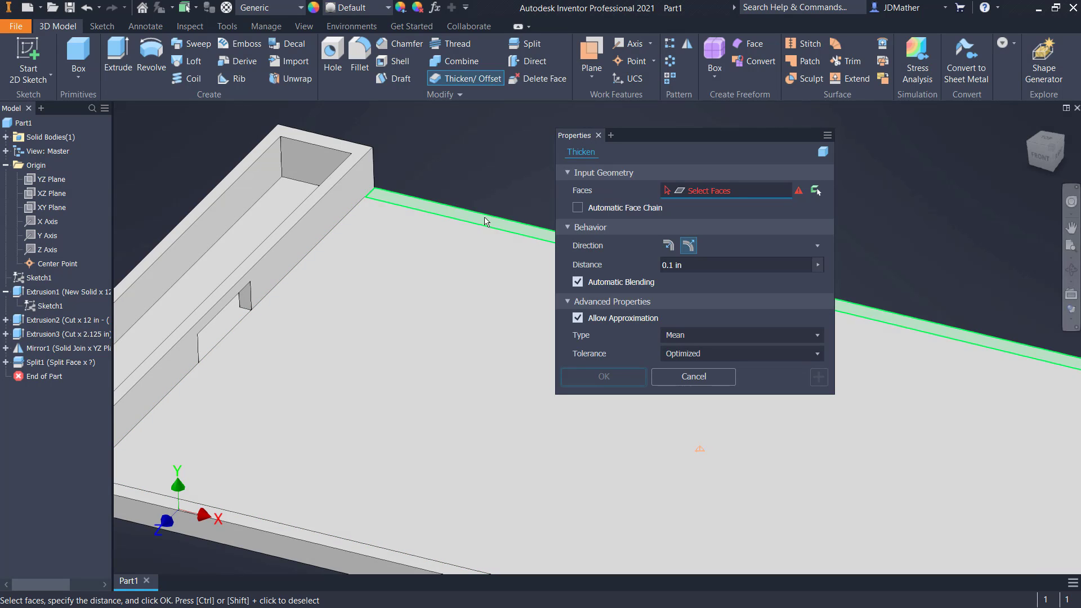
{"action": "left_click", "coordinate": [476, 233]}
{"action": "scroll", "coordinate": [394, 327], "scroll_direction": "down", "scroll_amount": 3}
{"action": "scroll", "coordinate": [314, 424], "scroll_direction": "up", "scroll_amount": 4}
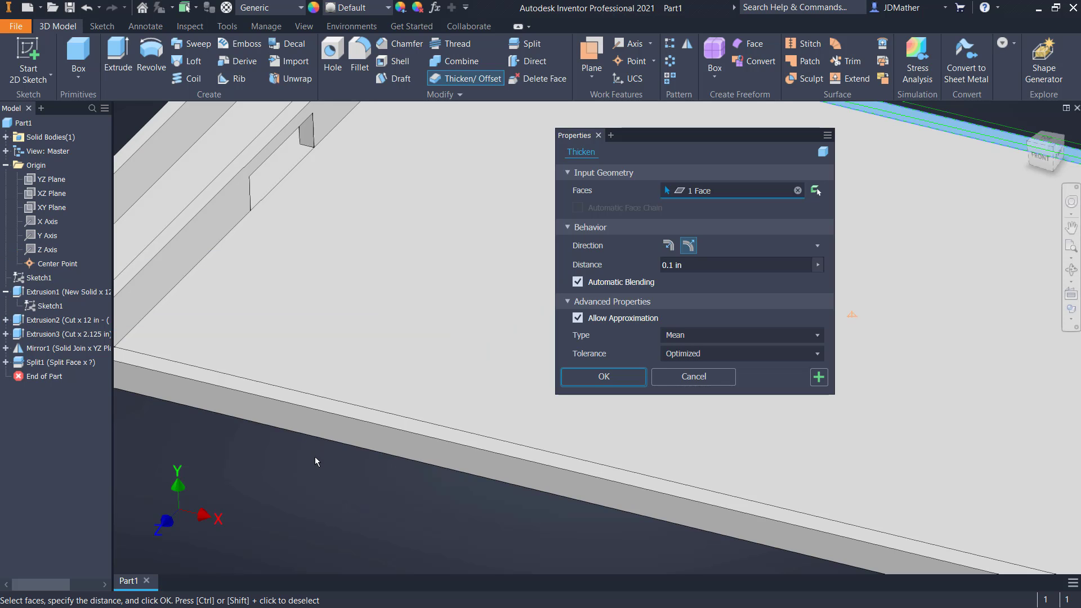
{"action": "scroll", "coordinate": [330, 425], "scroll_direction": "down", "scroll_amount": 4}
{"action": "middle_click_drag", "start_coordinate": [330, 425], "coordinate": [684, 314], "text": "shift"}
{"action": "left_click", "coordinate": [673, 264]}
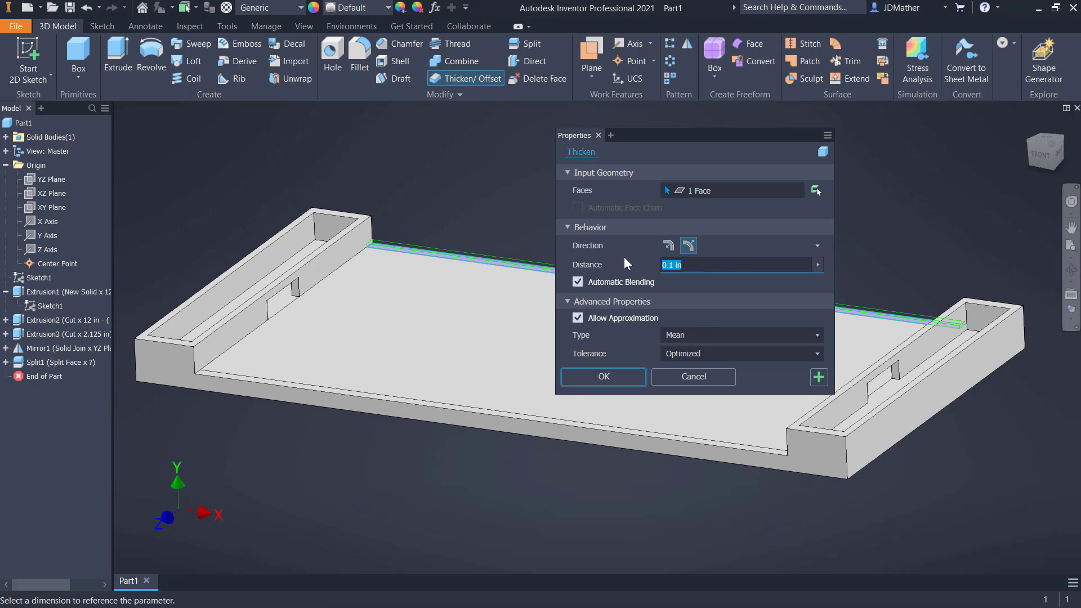
{"action": "type", "text": ".25"}
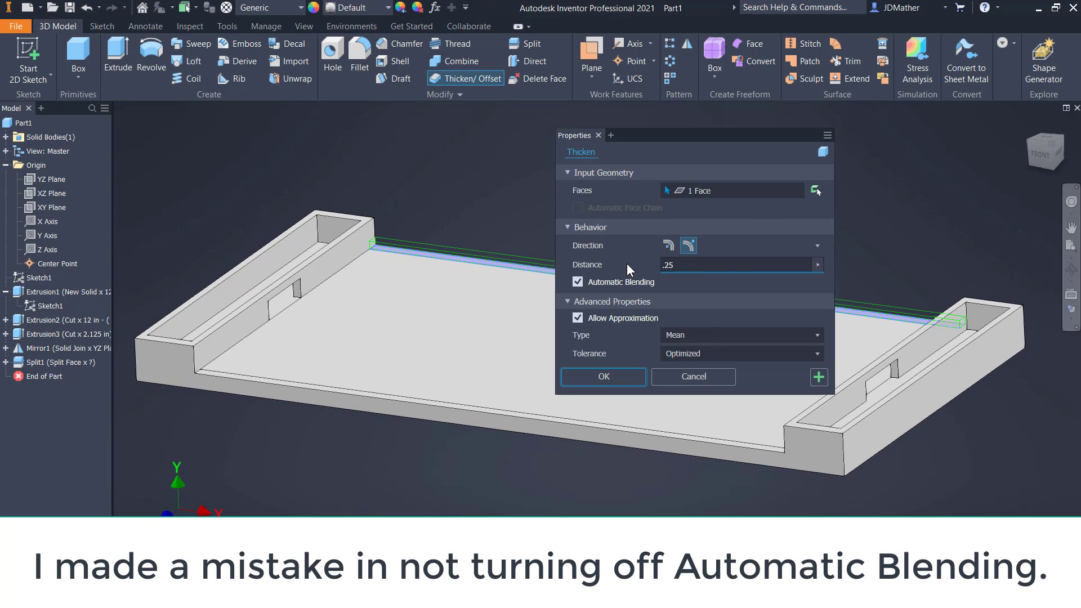
{"action": "left_click", "coordinate": [616, 378]}
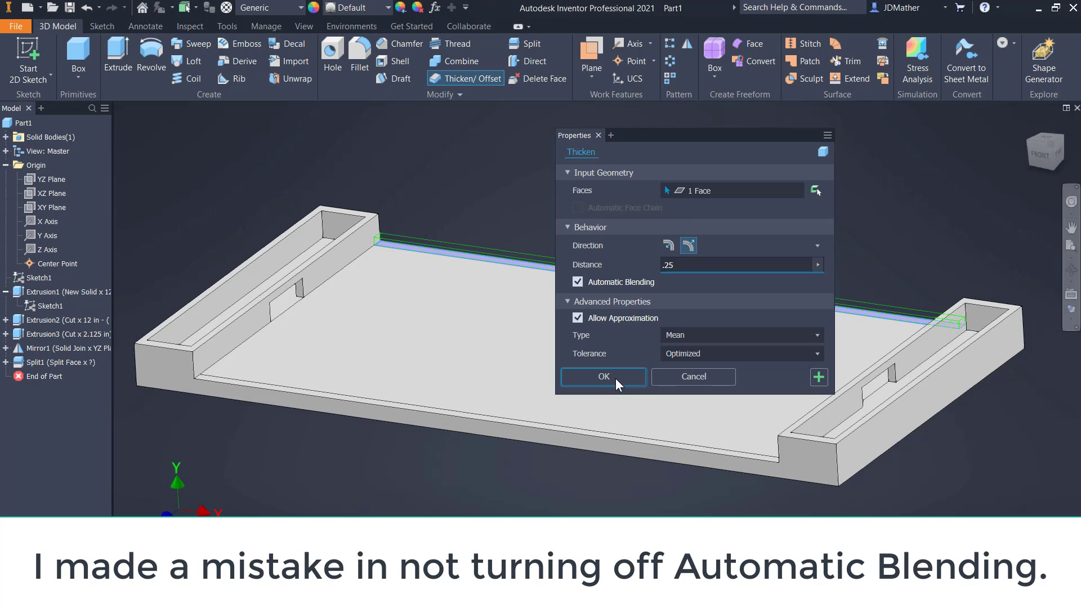
Try to thicken the base's front strip by .25 in with Automatic Blending on, and undo that thicken.
{"action": "scroll", "coordinate": [340, 372], "scroll_direction": "up", "scroll_amount": 5}
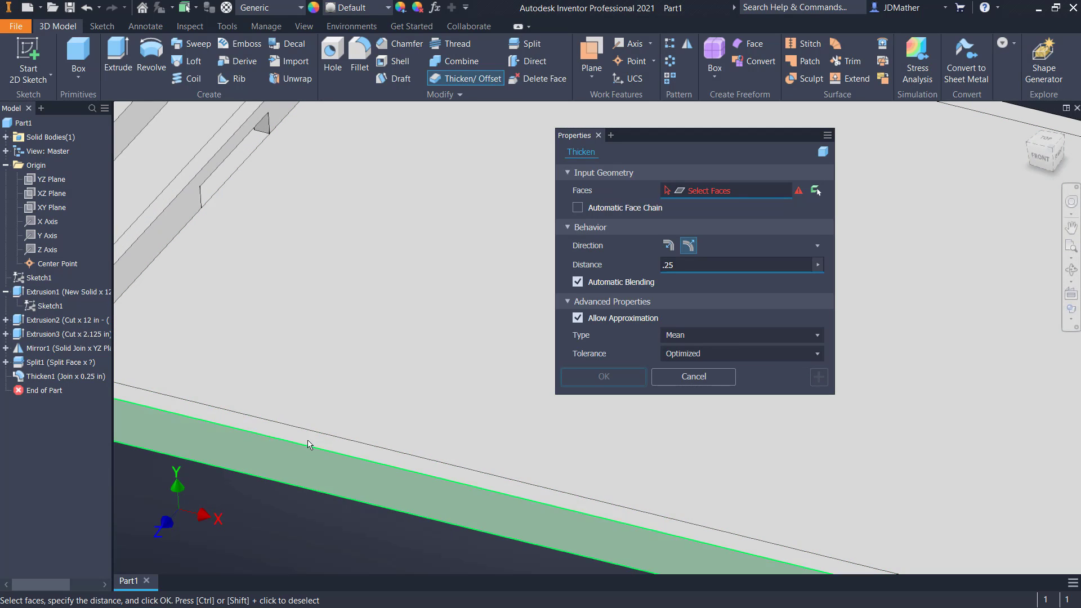
{"action": "left_click", "coordinate": [306, 441]}
{"action": "scroll", "coordinate": [306, 442], "scroll_direction": "down", "scroll_amount": 5}
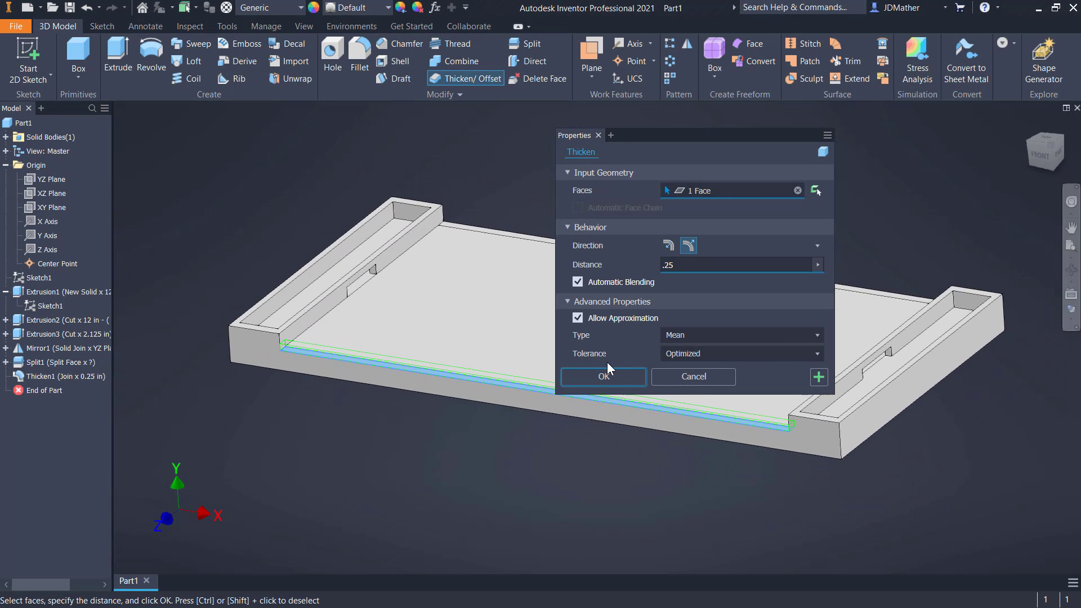
{"action": "left_click", "coordinate": [636, 379]}
{"action": "middle_click_drag", "start_coordinate": [636, 378], "coordinate": [285, 231], "text": "shift"}
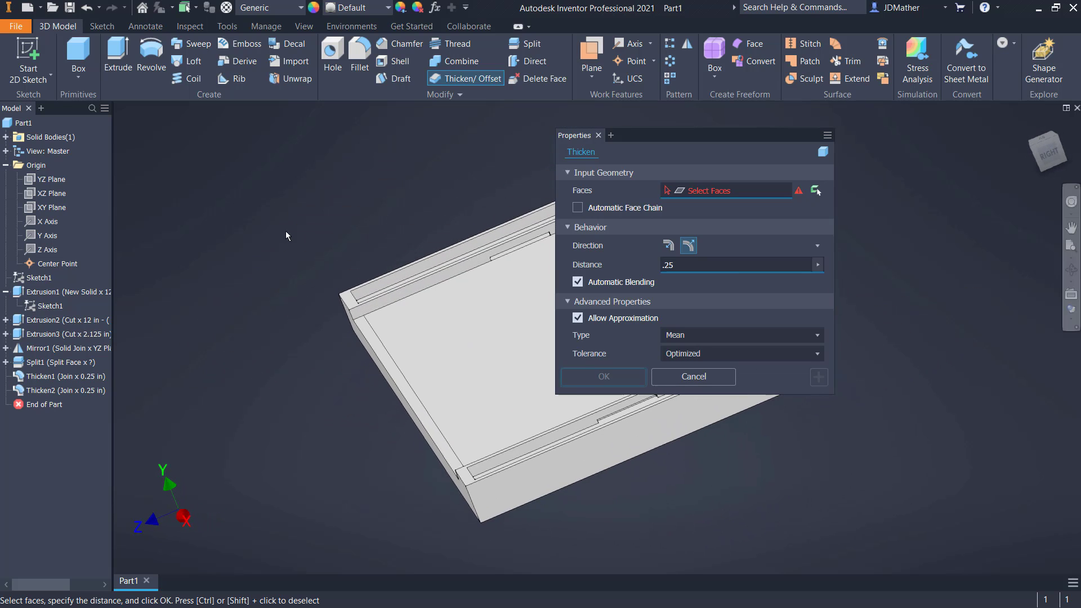
{"action": "left_click", "coordinate": [88, 9]}
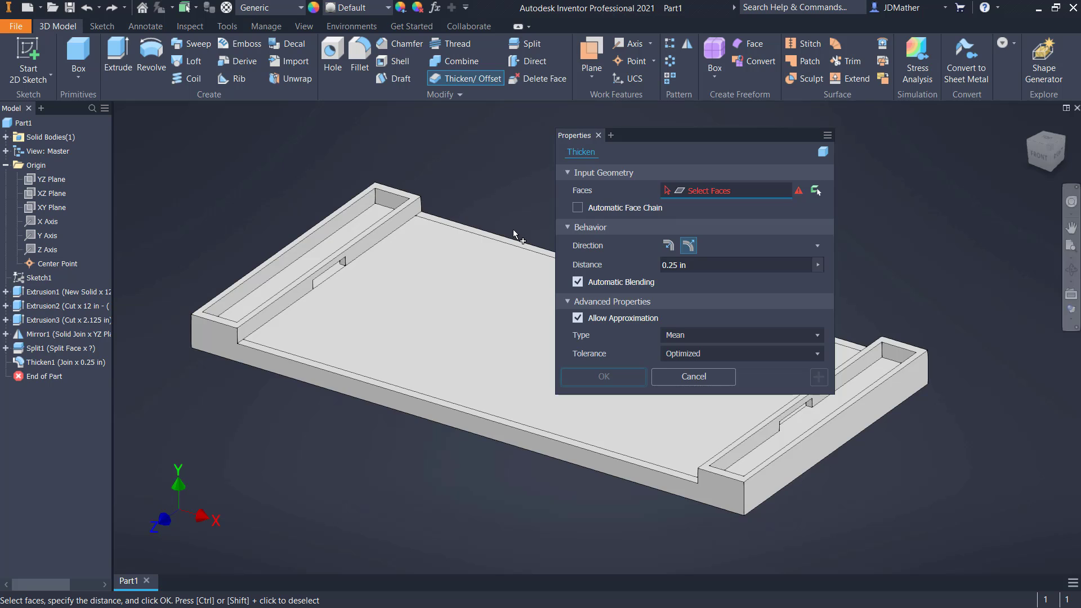
Thicken the base's back and front edge strips by 0.25 in each, joined to the body with Automatic Blending off.
{"action": "scroll", "coordinate": [489, 286], "scroll_direction": "up", "scroll_amount": 8}
{"action": "left_click", "coordinate": [489, 286]}
{"action": "scroll", "coordinate": [492, 288], "scroll_direction": "down", "scroll_amount": 8}
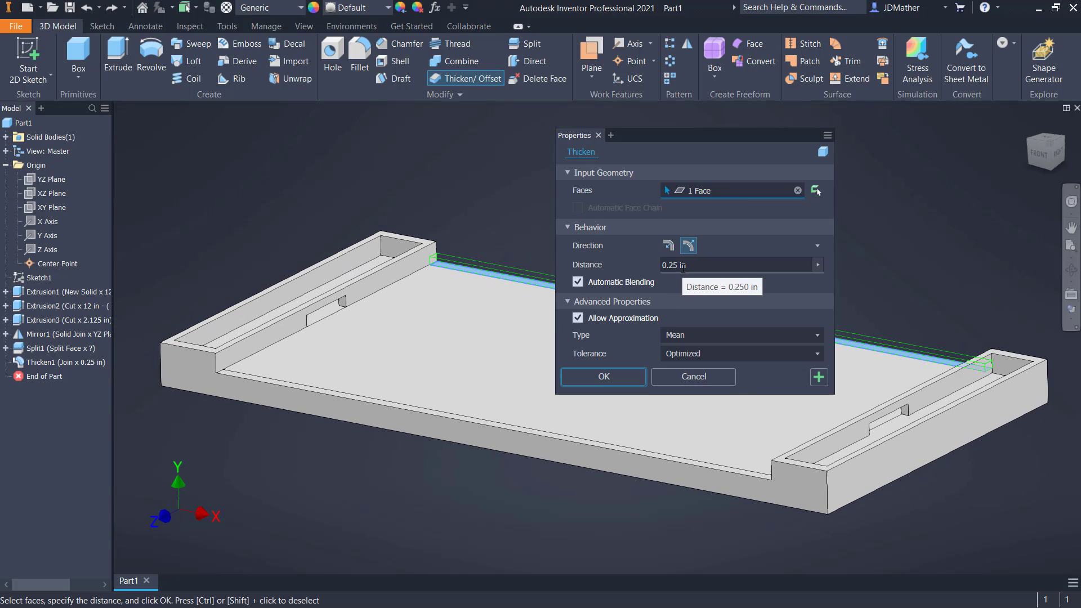
{"action": "left_click", "coordinate": [577, 282]}
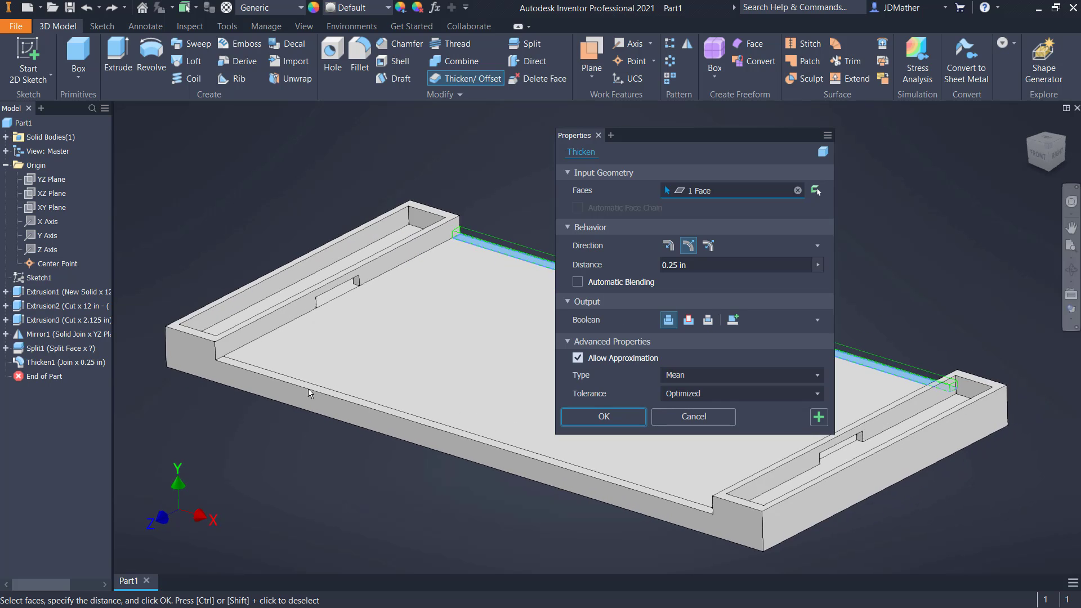
{"action": "scroll", "coordinate": [308, 388], "scroll_direction": "up", "scroll_amount": 5}
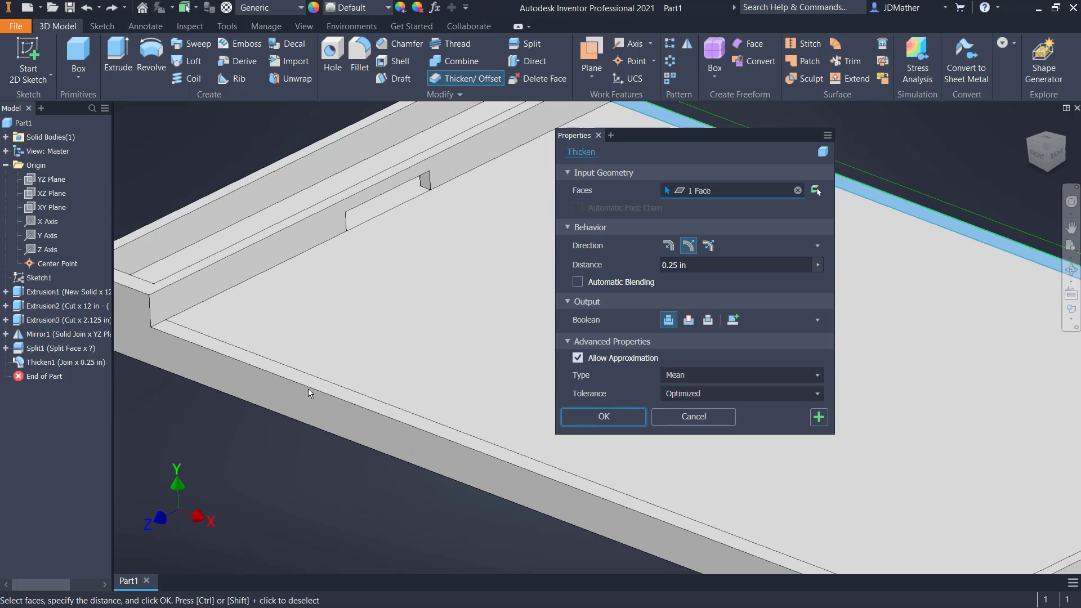
{"action": "left_click", "coordinate": [819, 417]}
{"action": "left_click", "coordinate": [376, 385]}
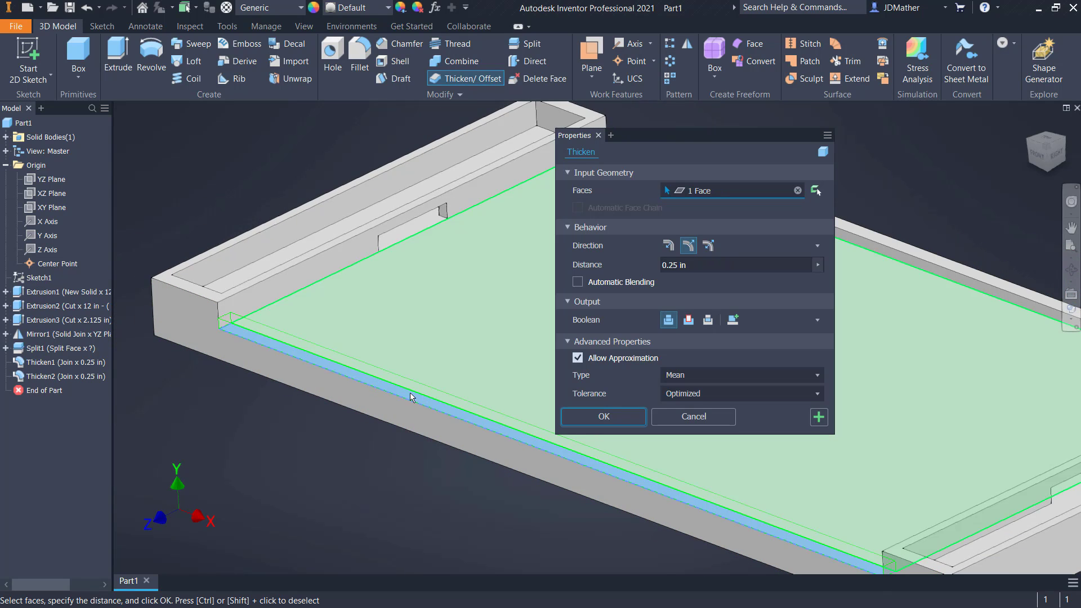
{"action": "left_click", "coordinate": [604, 416]}
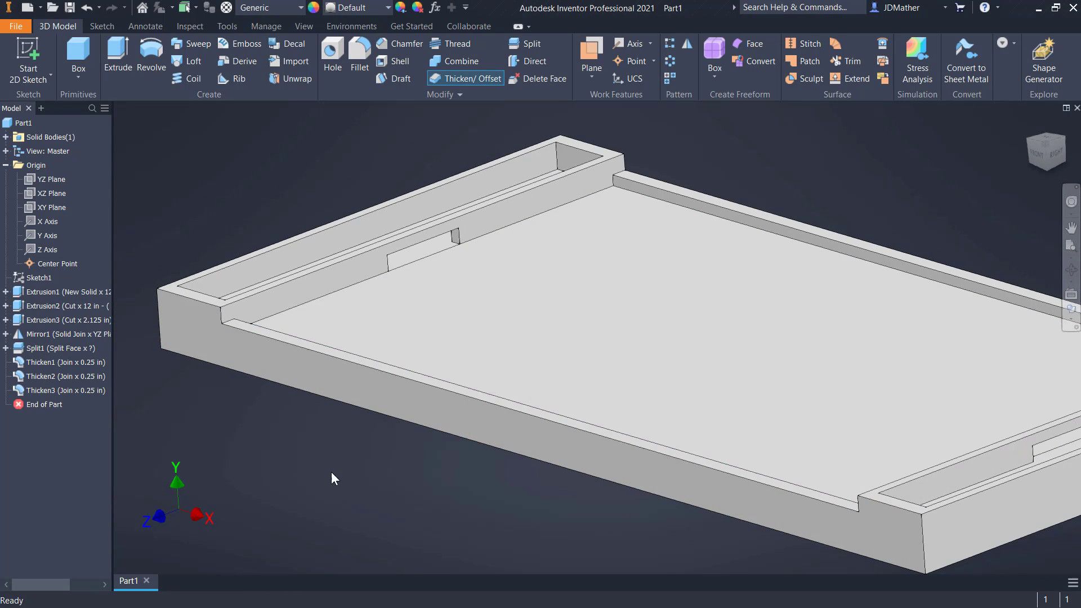
Return to the home view and set the whole part's appearance to Blue - Wall Paint - Glossy.
{"action": "middle_click_drag", "start_coordinate": [315, 473], "coordinate": [333, 287], "text": "shift"}
{"action": "key", "text": "F6"}
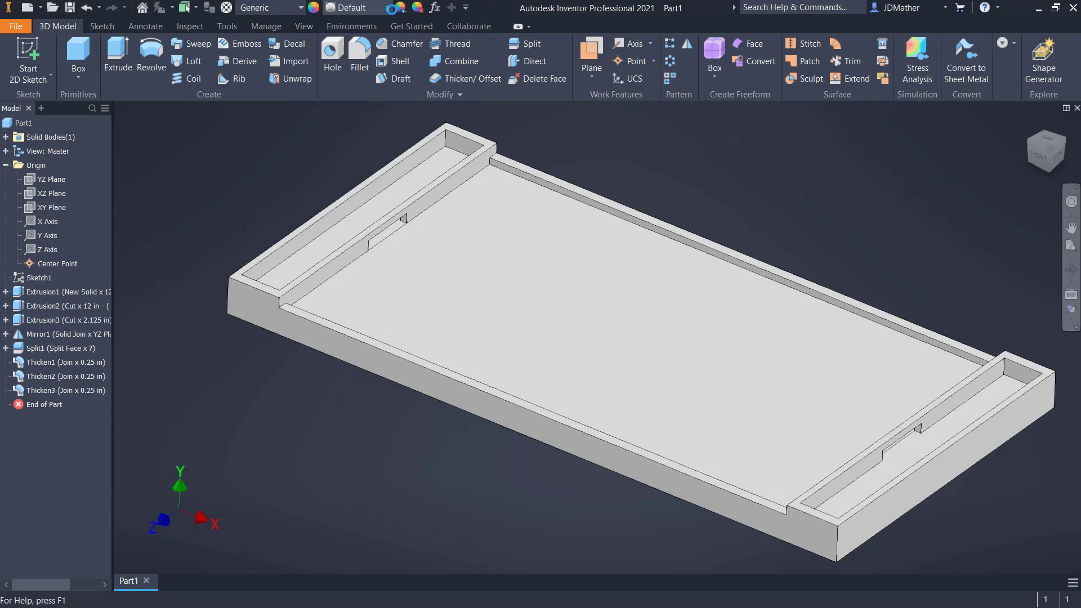
{"action": "left_click", "coordinate": [355, 8]}
{"action": "scroll", "coordinate": [407, 74], "scroll_direction": "up", "scroll_amount": 10}
{"action": "left_click", "coordinate": [366, 342]}
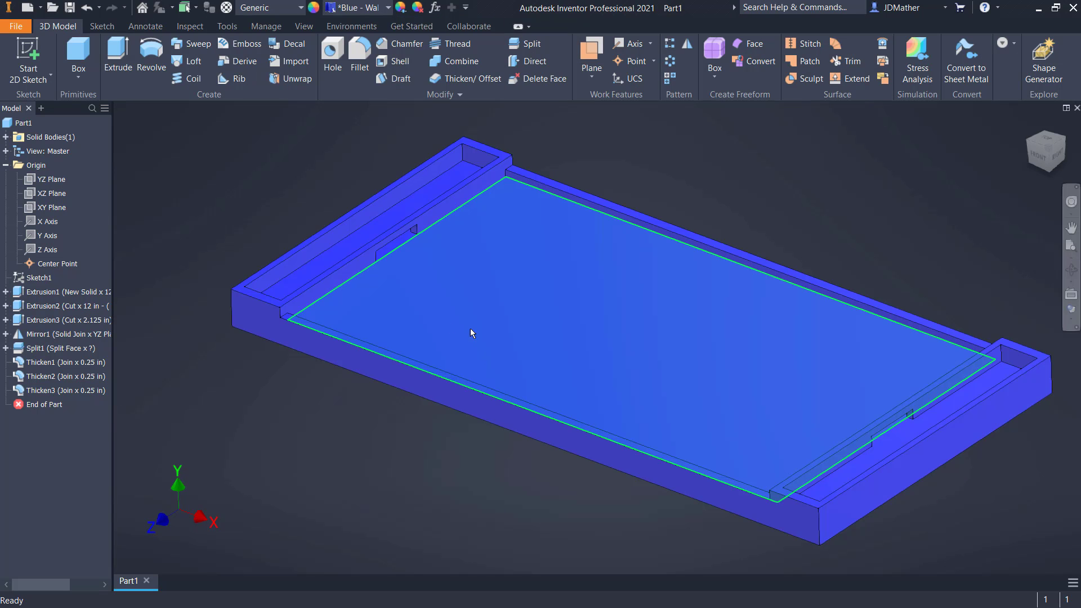
Override the appearance of the large recessed floor face with a gray color.
{"action": "left_click", "coordinate": [481, 337]}
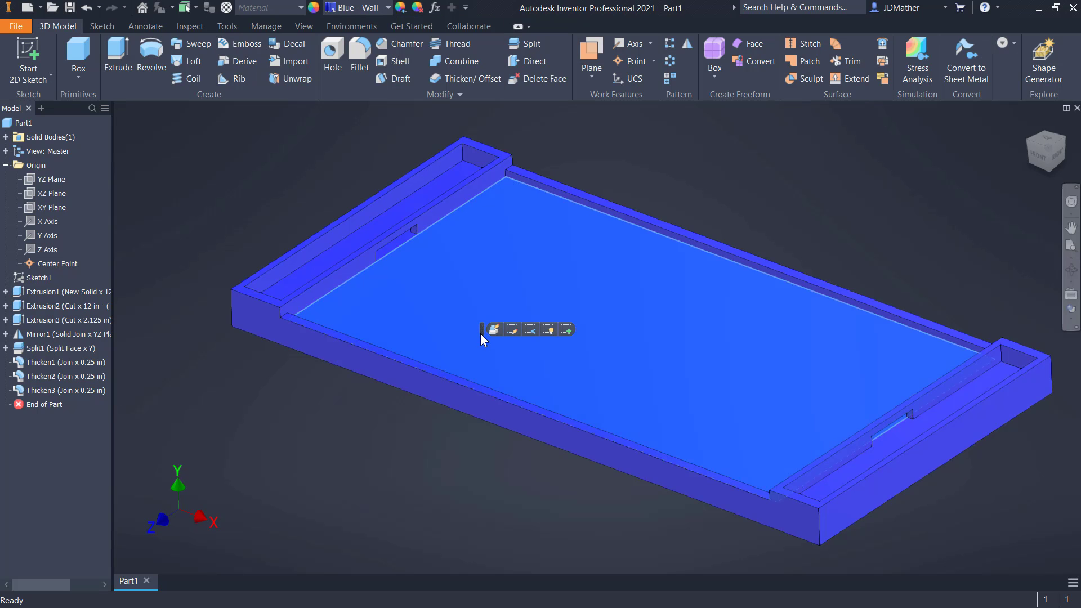
{"action": "right_click", "coordinate": [478, 342]}
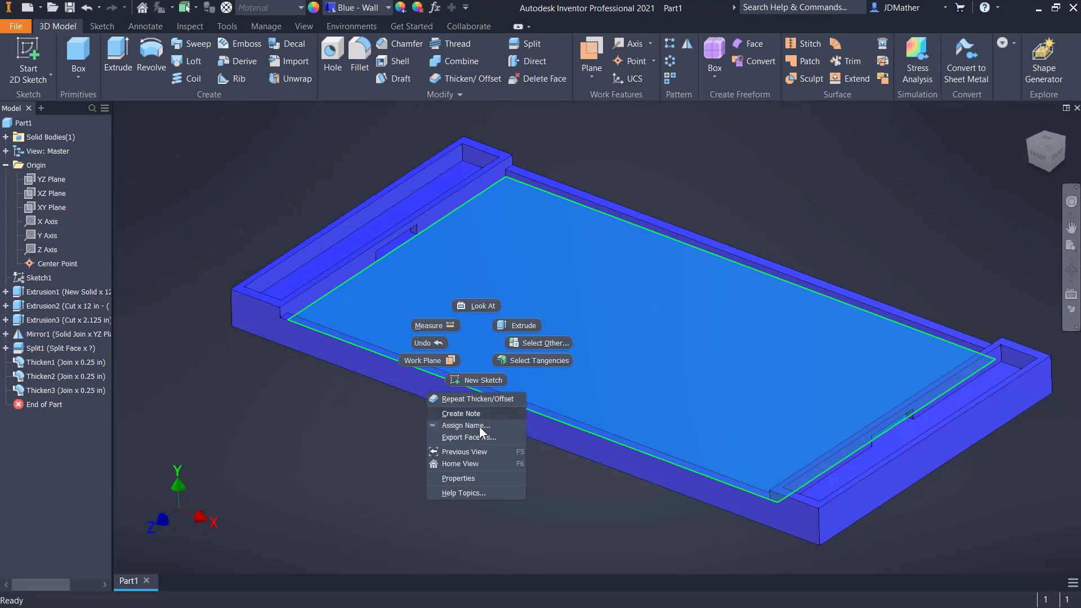
{"action": "left_click", "coordinate": [464, 477]}
{"action": "left_click", "coordinate": [881, 281]}
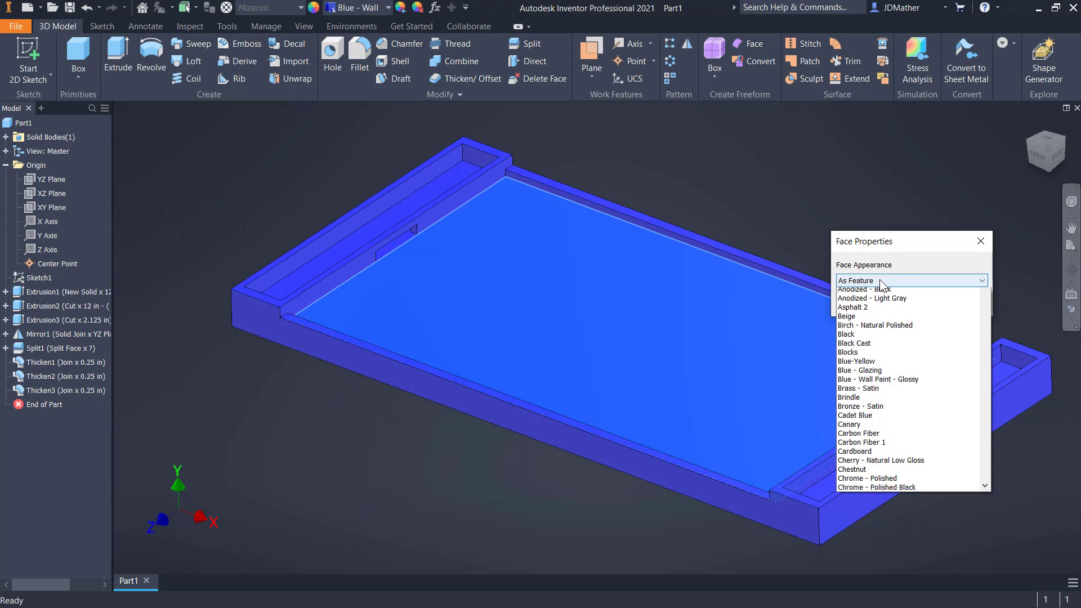
{"action": "scroll", "coordinate": [892, 450], "scroll_direction": "down", "scroll_amount": 3}
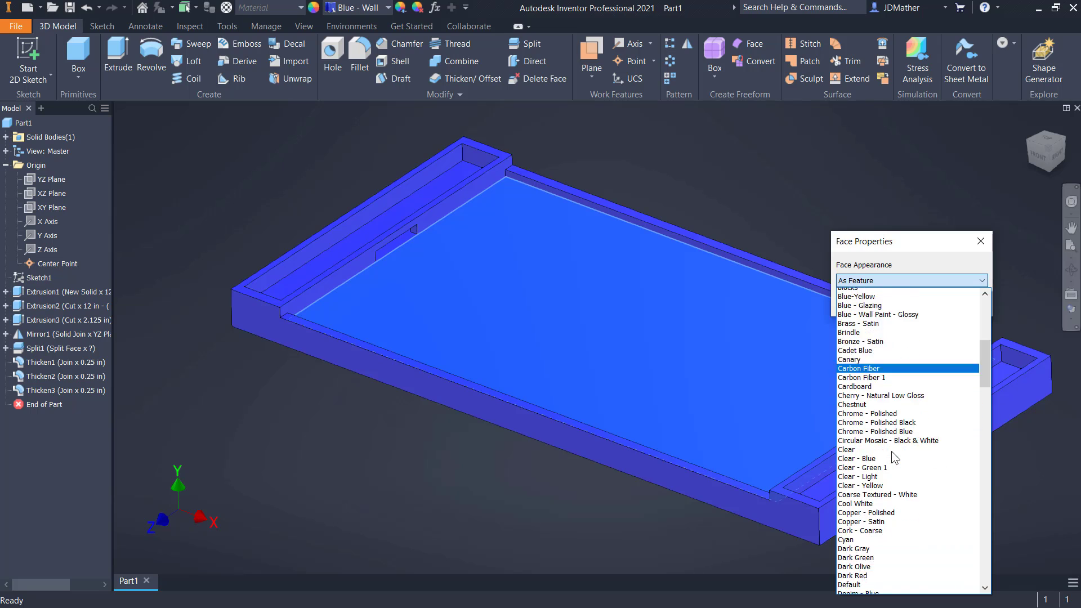
{"action": "scroll", "coordinate": [893, 457], "scroll_direction": "down", "scroll_amount": 5}
{"action": "left_click", "coordinate": [849, 534]}
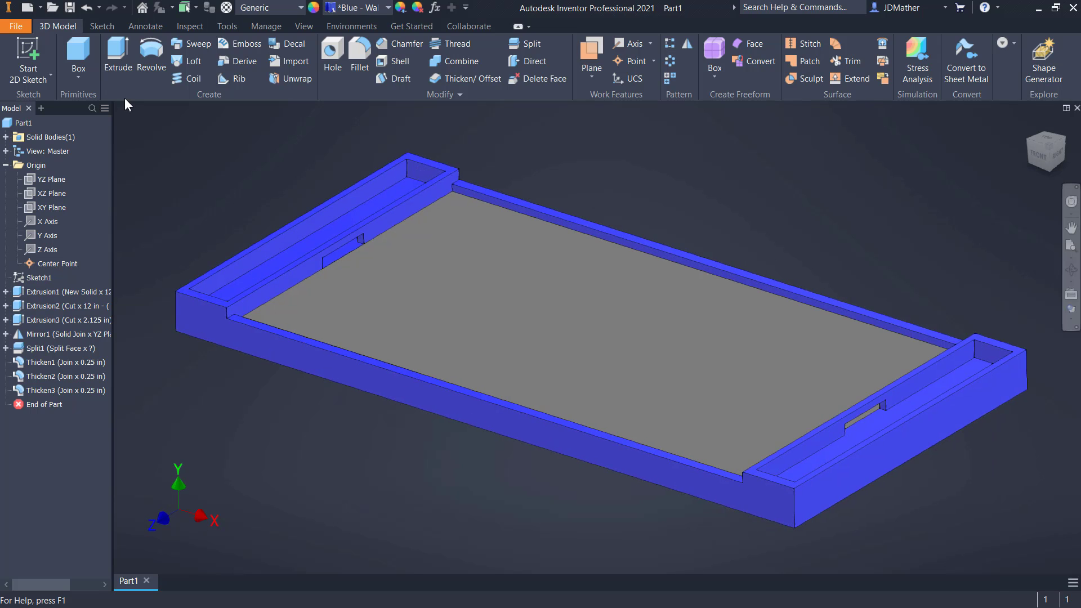
Save the part as Planar Plate in the Point Plane Joint folder.
{"action": "left_click", "coordinate": [70, 7]}
{"action": "left_click", "coordinate": [620, 75]}
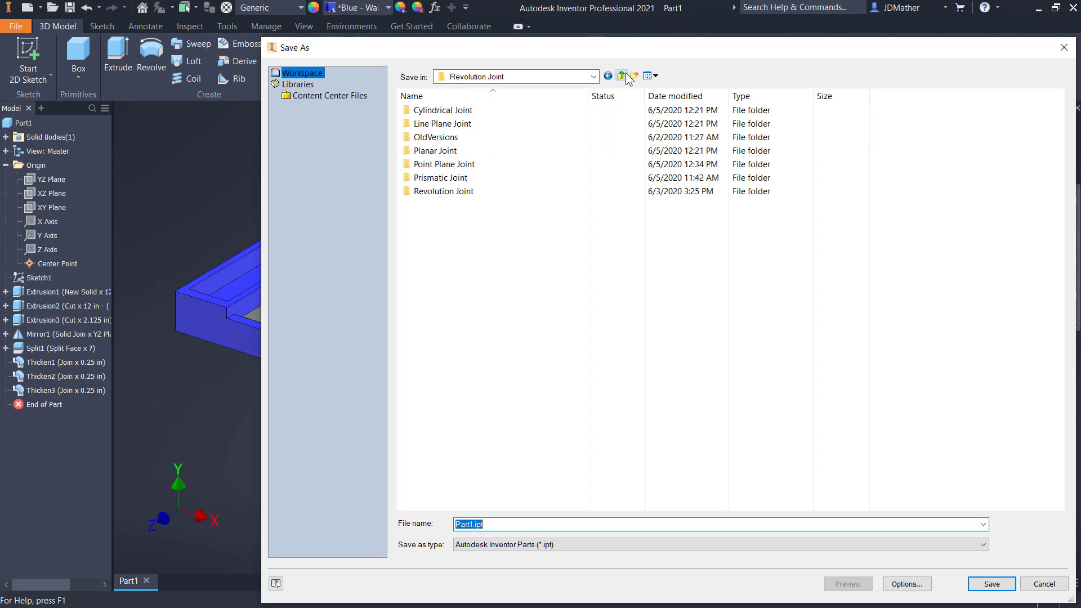
{"action": "double_click", "coordinate": [428, 164]}
{"action": "type", "text": "Pla"}
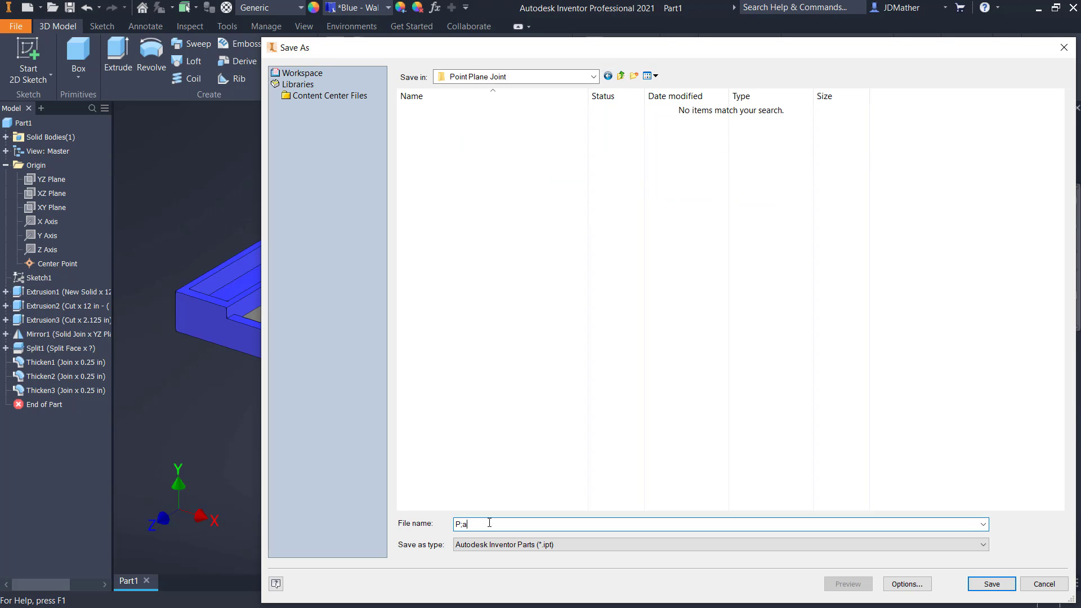
{"action": "type", "text": "nar Plate"}
{"action": "key", "text": "Return"}
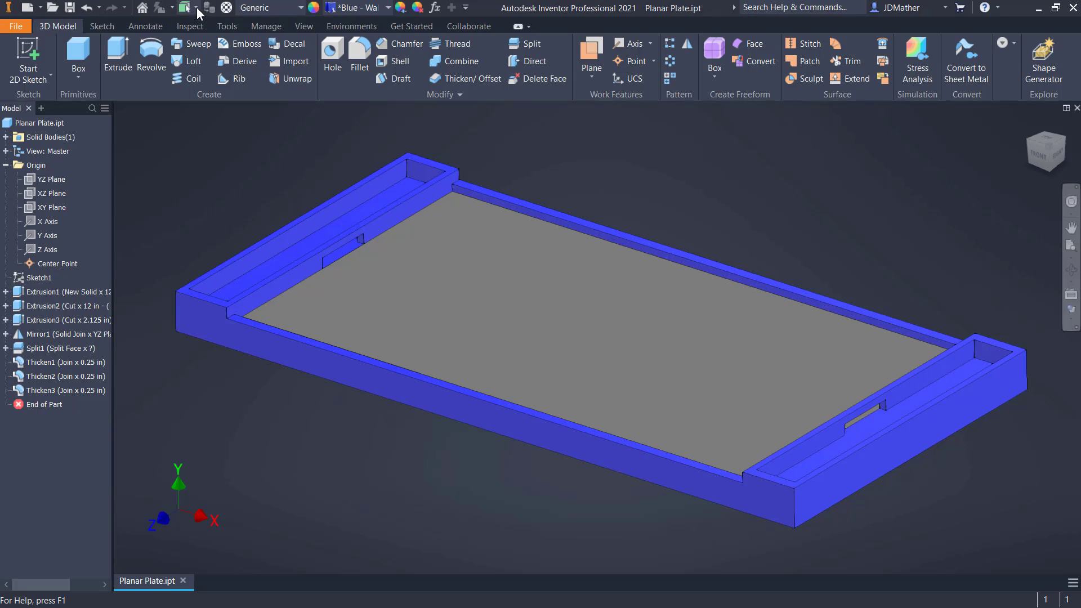
Create a new part and start a sketch on its XY plane.
{"action": "left_click", "coordinate": [27, 7]}
{"action": "left_click", "coordinate": [6, 152]}
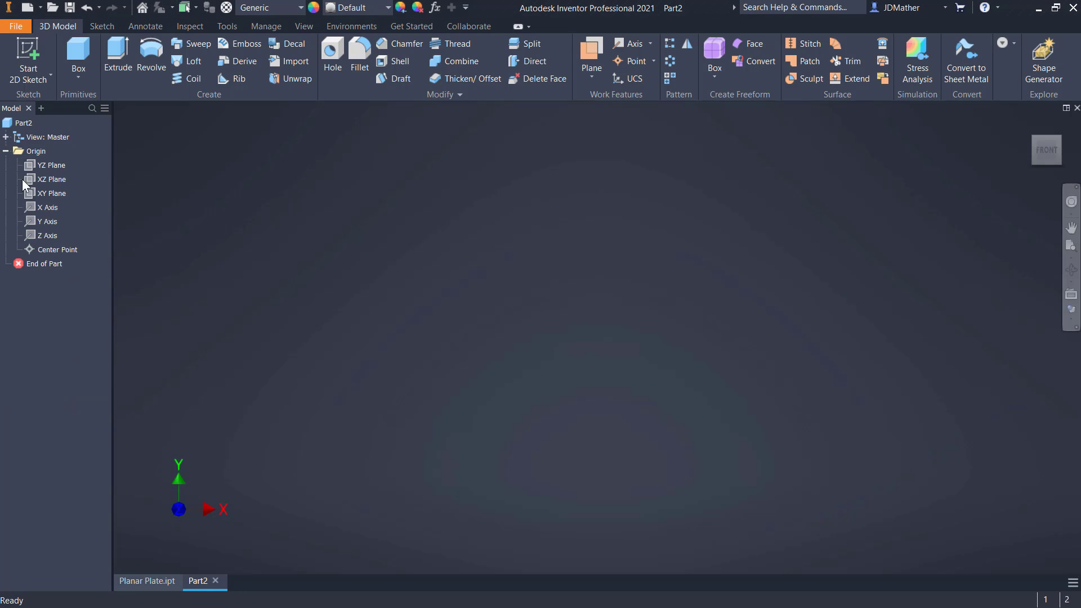
{"action": "right_click", "coordinate": [45, 196]}
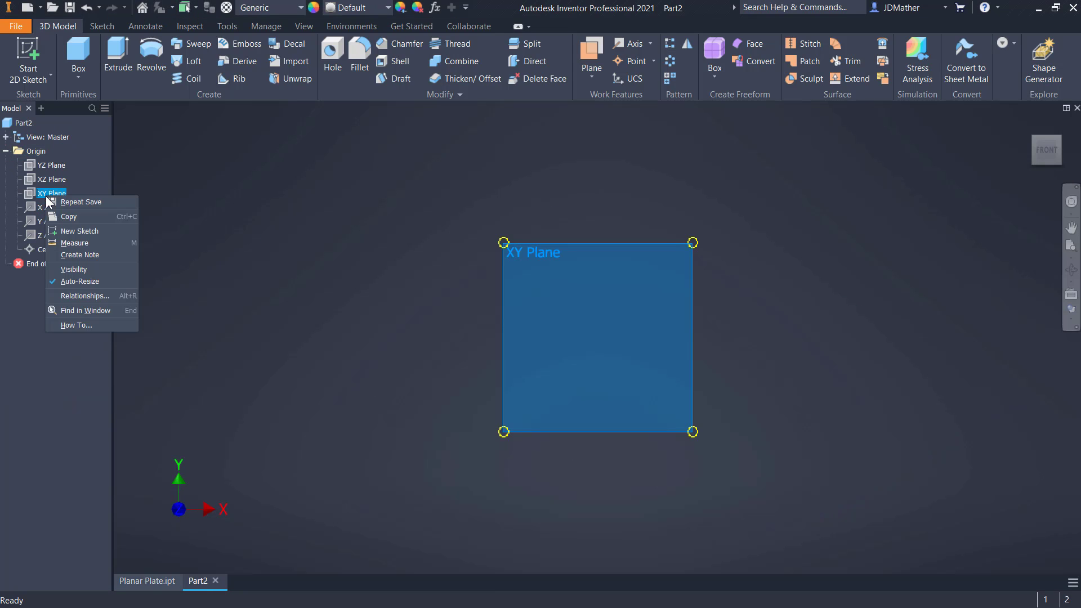
{"action": "left_click", "coordinate": [69, 231]}
Sketch a closed right triangle with its lower vertex at the origin, about 0.68 in tall and 0.34 in wide across the top.
{"action": "left_click", "coordinate": [67, 48]}
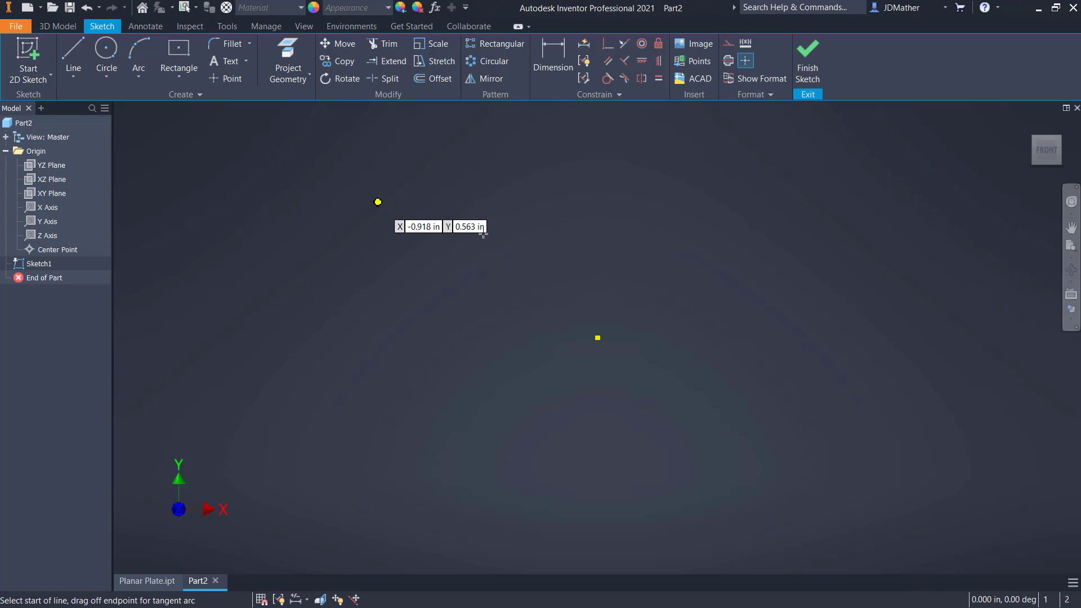
{"action": "left_click", "coordinate": [597, 337]}
{"action": "left_click", "coordinate": [597, 174]}
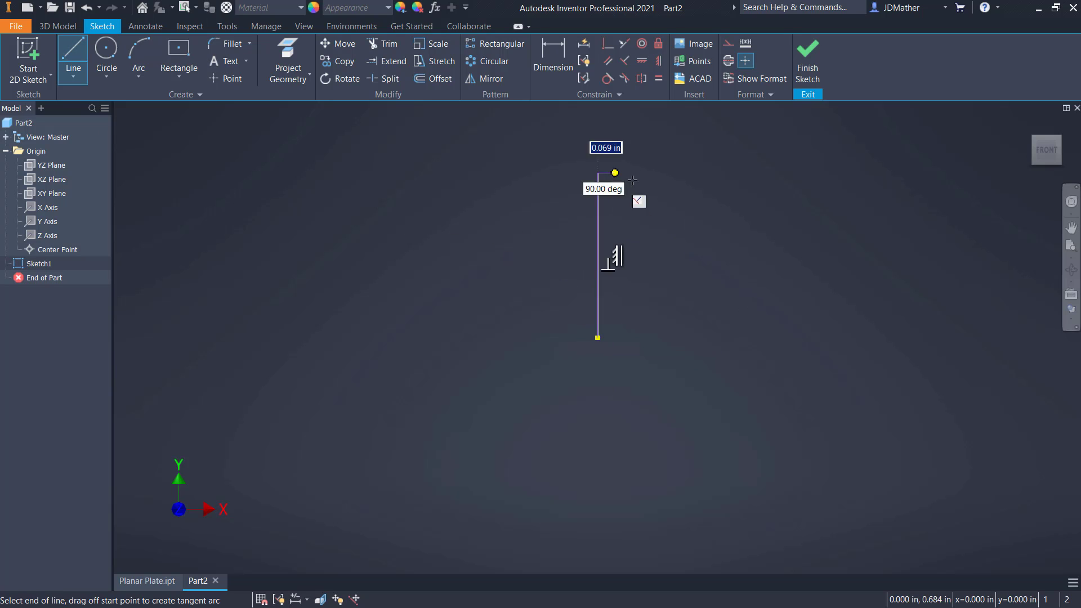
{"action": "left_click", "coordinate": [680, 174]}
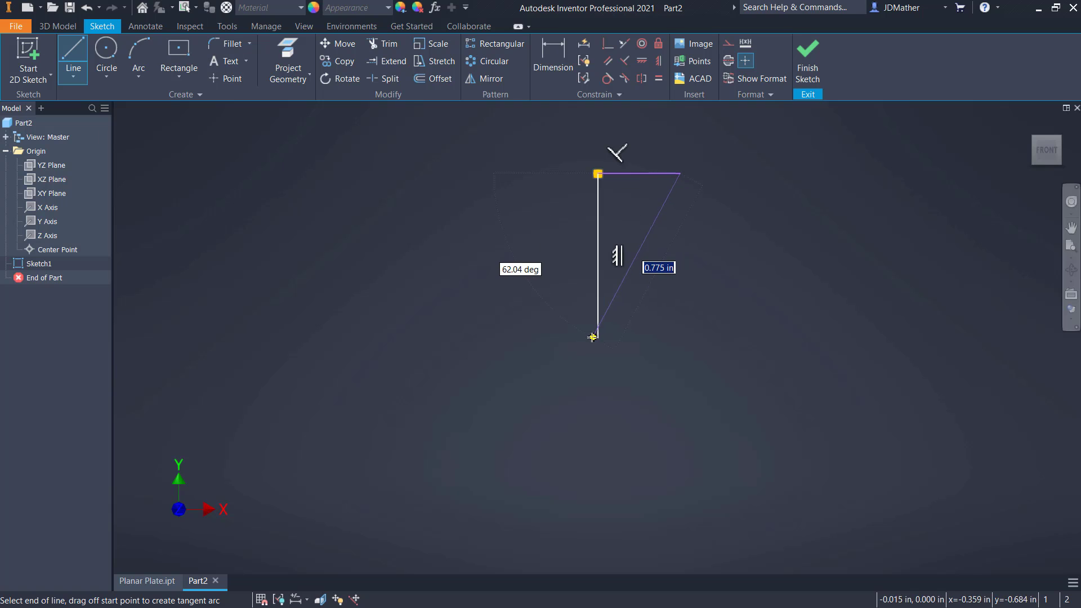
{"action": "left_click", "coordinate": [598, 337]}
{"action": "right_click", "coordinate": [511, 287]}
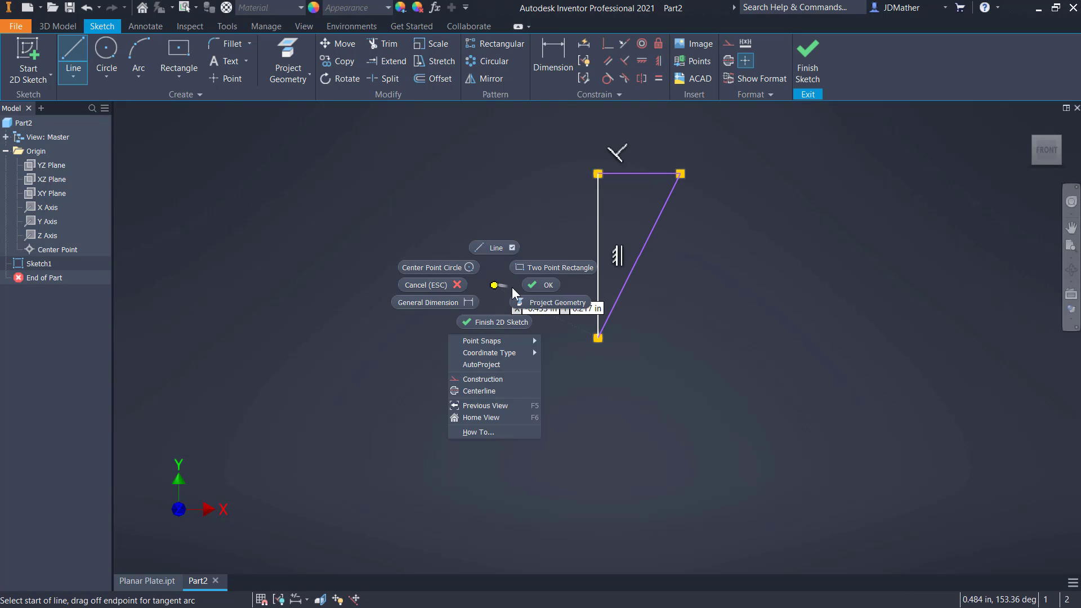
Finish the line sketching and turn on the visibility of the part's origin Center Point.
{"action": "left_click", "coordinate": [521, 281]}
{"action": "right_click", "coordinate": [62, 249]}
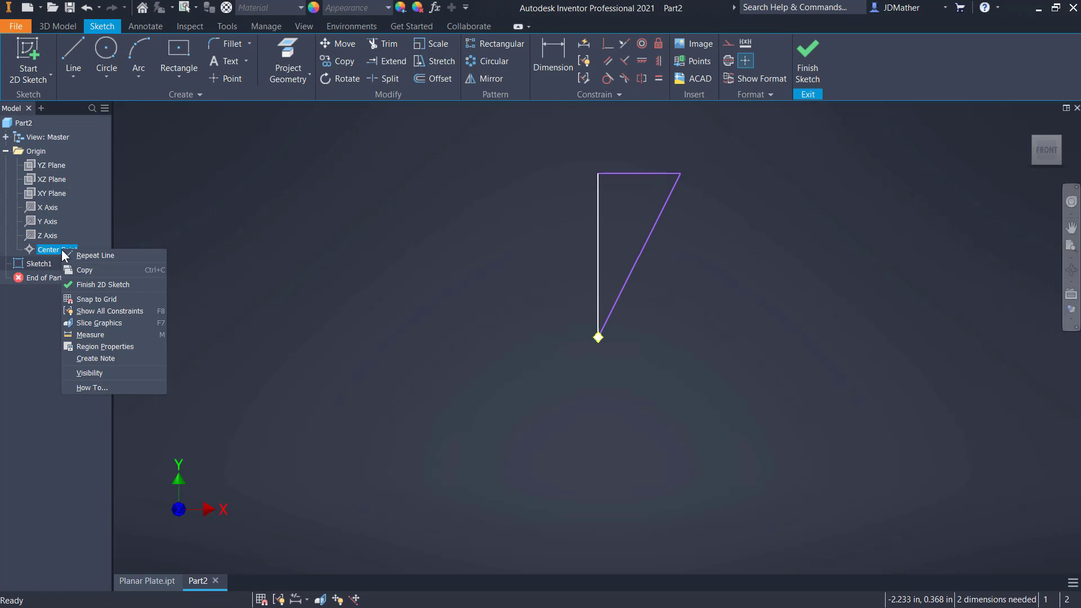
{"action": "left_click", "coordinate": [91, 370]}
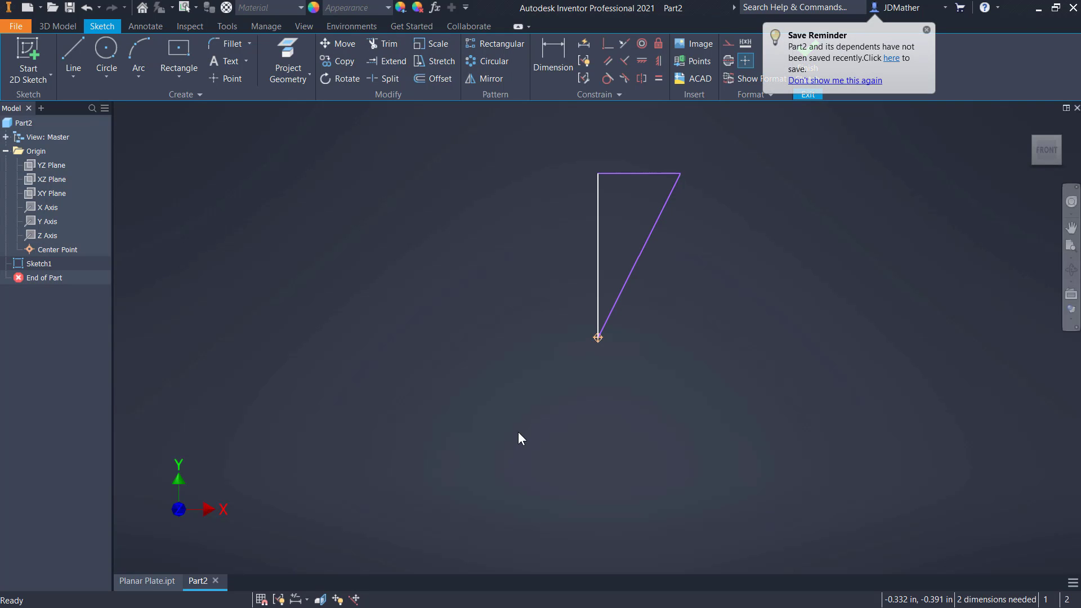
Convert the triangle's vertical line into a centerline.
{"action": "scroll", "coordinate": [657, 189], "scroll_direction": "up", "scroll_amount": 3}
{"action": "left_click", "coordinate": [548, 246]}
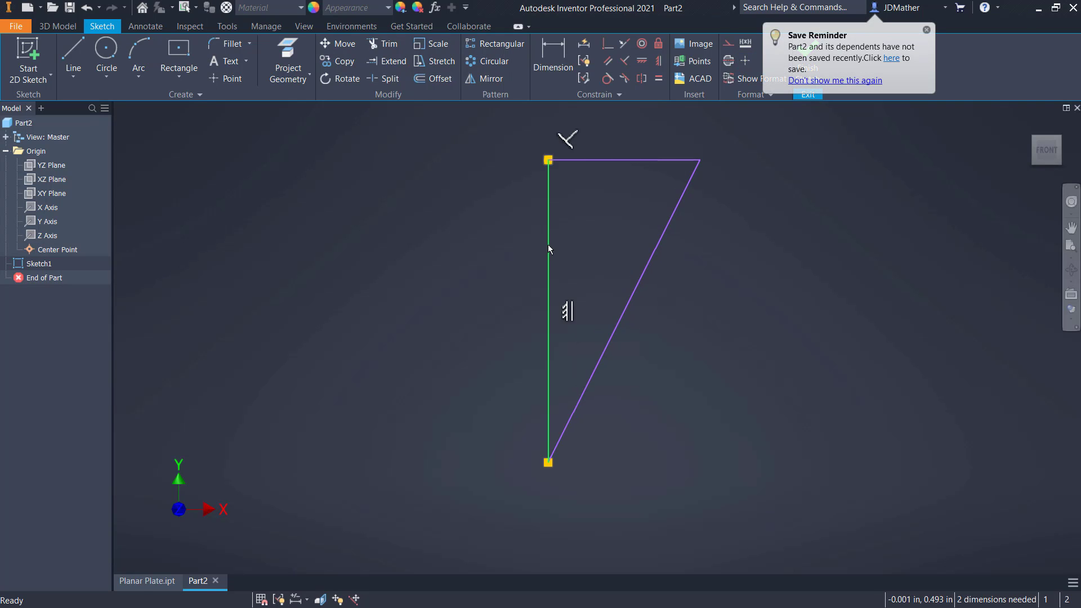
{"action": "right_click", "coordinate": [548, 245]}
{"action": "left_click", "coordinate": [557, 286]}
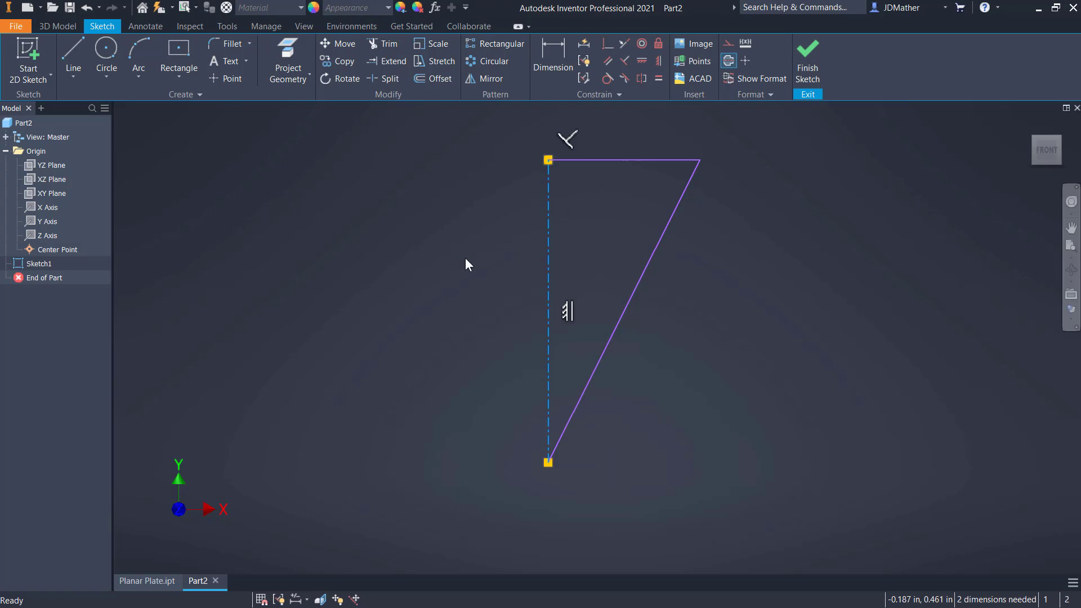
Dimension the triangle's upper outer corner as a diameter about the centerline and set it to 1 in.
{"action": "scroll", "coordinate": [465, 257], "scroll_direction": "down", "scroll_amount": 2}
{"action": "left_click", "coordinate": [551, 53]}
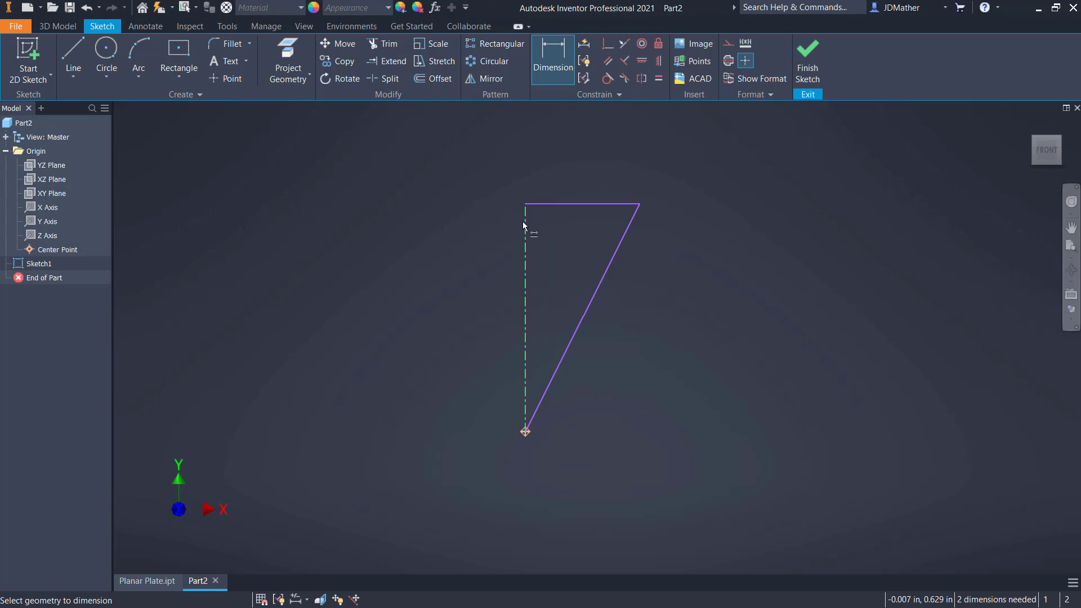
{"action": "left_click", "coordinate": [526, 231]}
{"action": "left_click", "coordinate": [640, 205]}
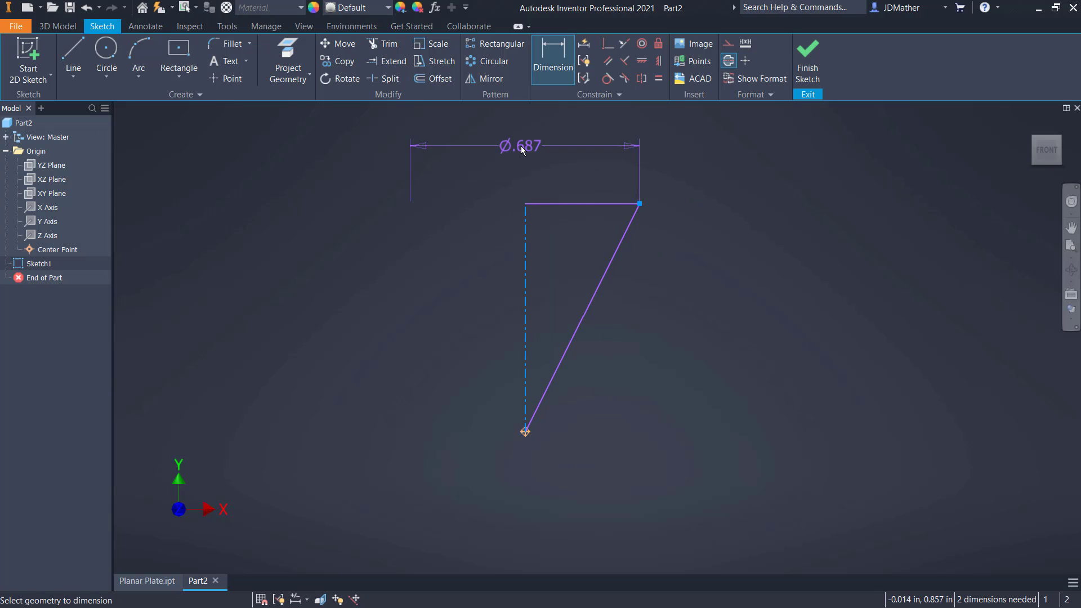
{"action": "left_click", "coordinate": [526, 159]}
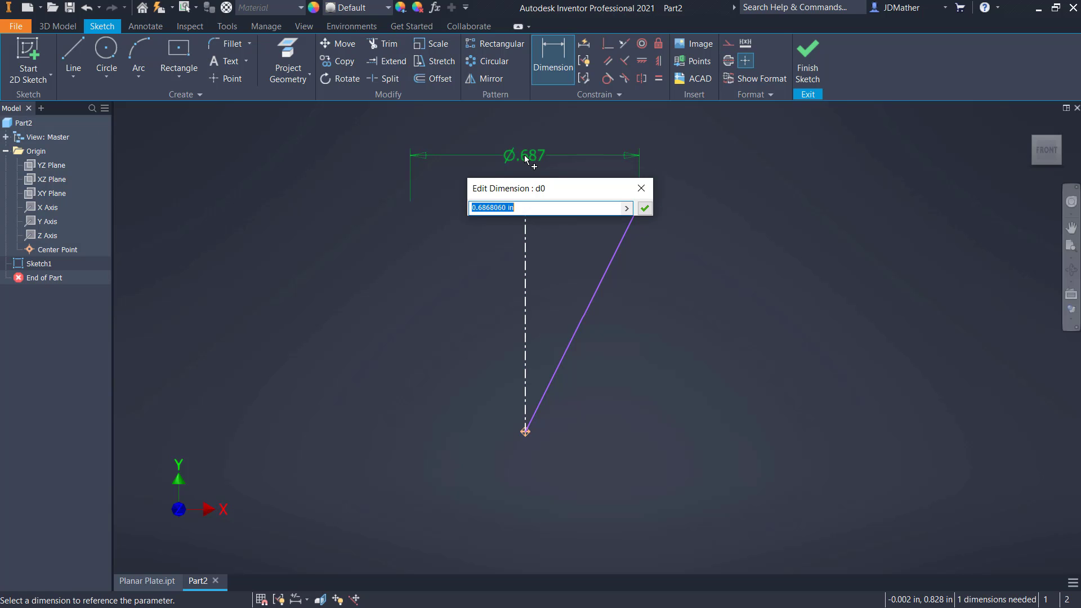
{"action": "type", "text": "1"}
{"action": "key", "text": "Return"}
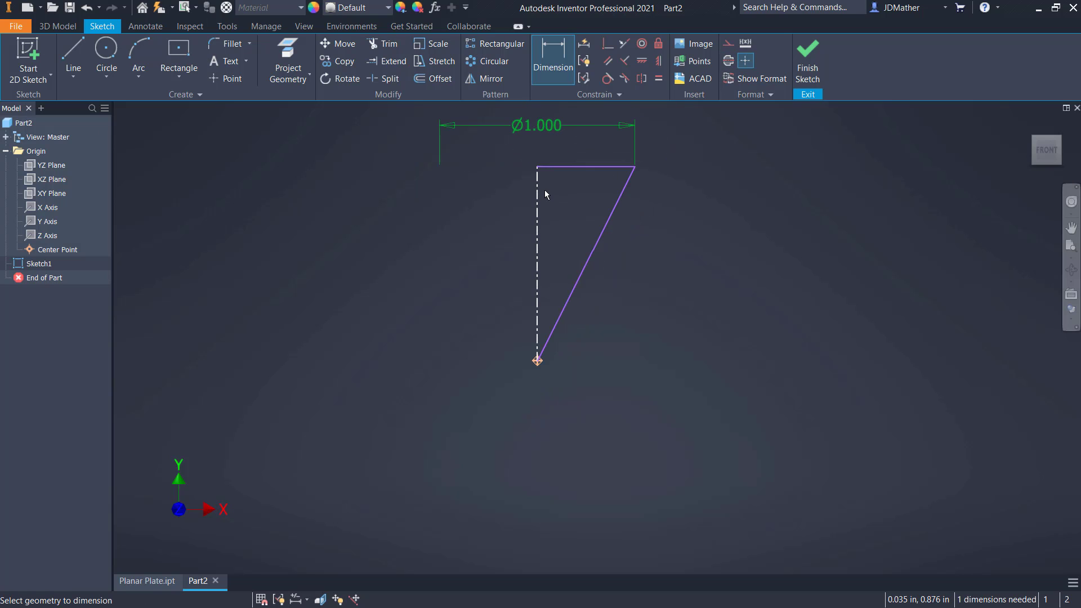
Dimension the height of the triangle along the centerline and set it to 1.5 in.
{"action": "left_click", "coordinate": [537, 208]}
{"action": "left_click", "coordinate": [461, 239]}
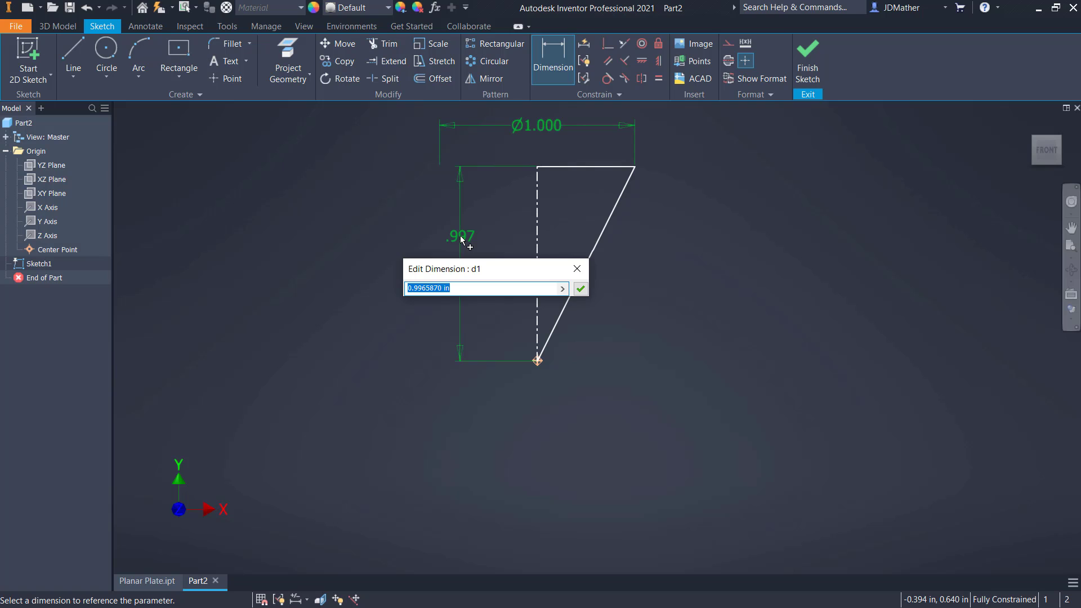
{"action": "type", "text": "1.5"}
{"action": "key", "text": "Return"}
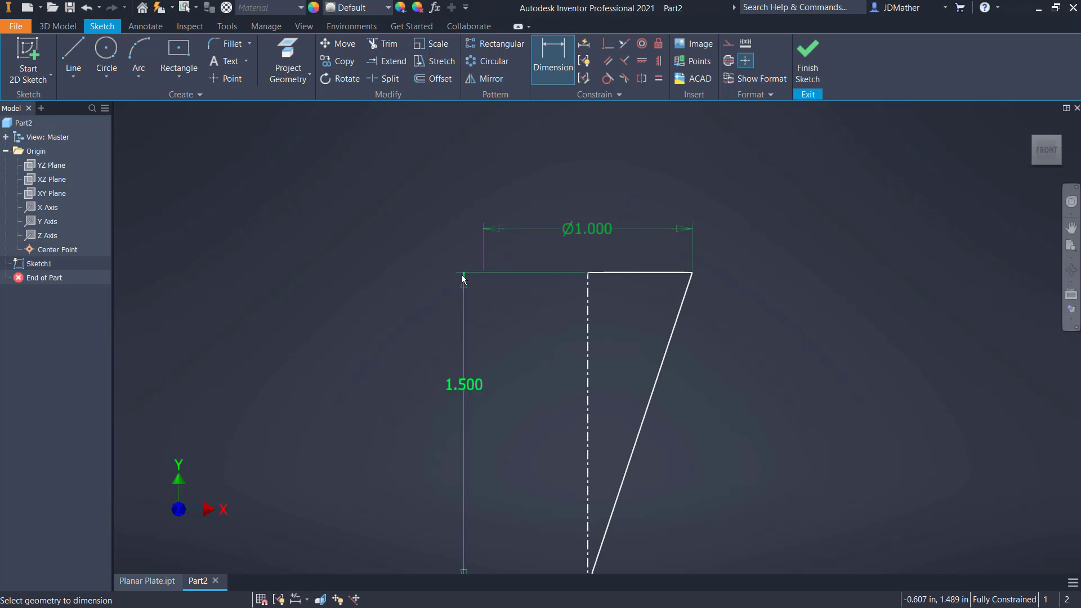
{"action": "scroll", "coordinate": [494, 319], "scroll_direction": "down", "scroll_amount": 1}
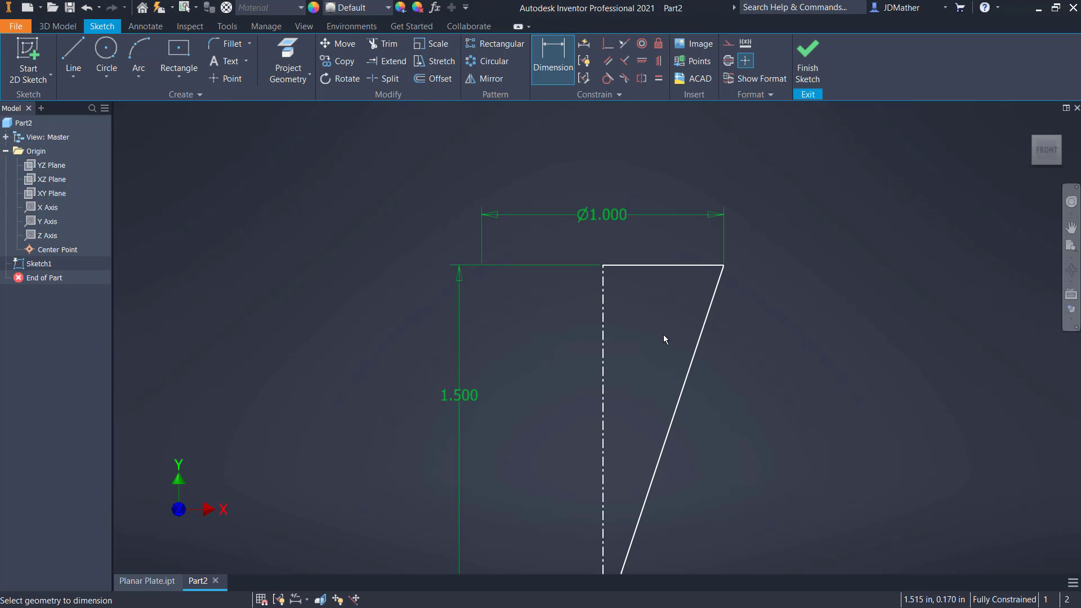
{"action": "scroll", "coordinate": [539, 248], "scroll_direction": "up", "scroll_amount": 4}
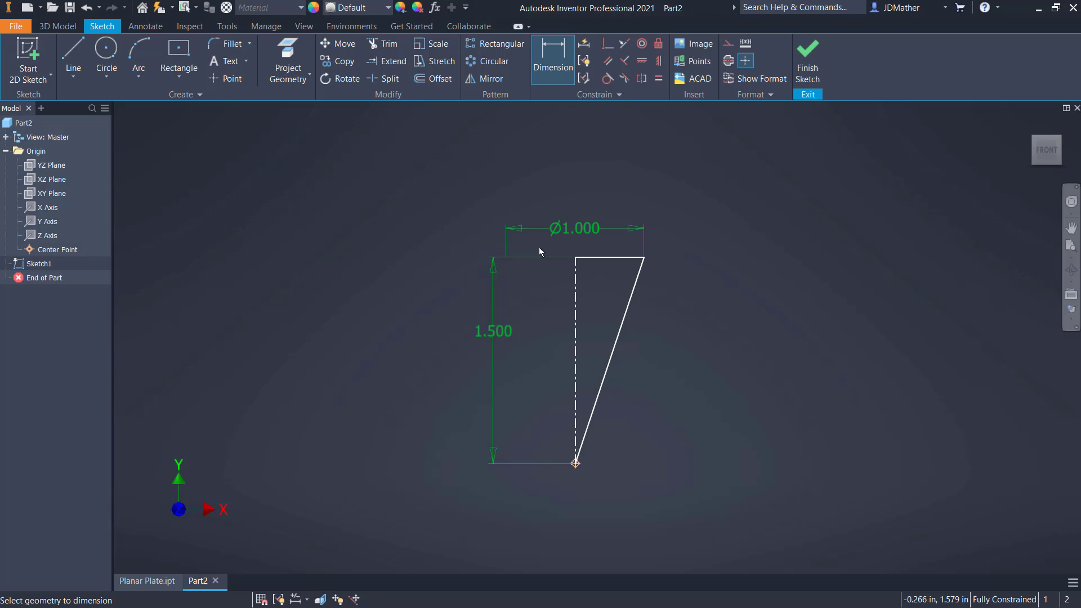
Revolve the triangular profile a full turn about the centerline to form a solid cone.
{"action": "left_click", "coordinate": [57, 26]}
{"action": "left_click", "coordinate": [151, 59]}
{"action": "left_click", "coordinate": [605, 311]}
{"action": "scroll", "coordinate": [534, 424], "scroll_direction": "down", "scroll_amount": 5}
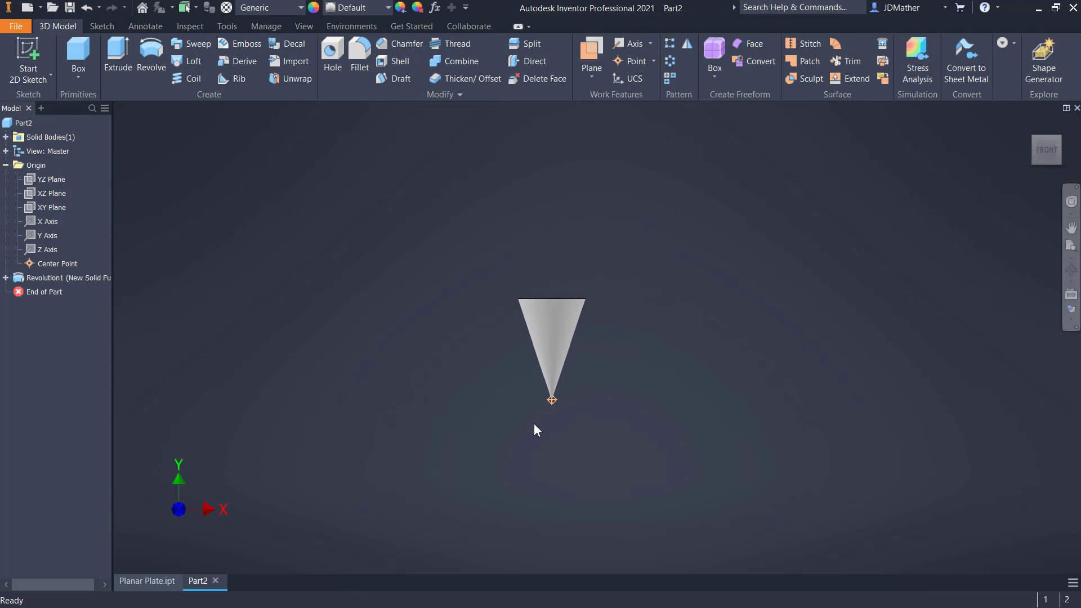
{"action": "scroll", "coordinate": [533, 423], "scroll_direction": "up", "scroll_amount": 2}
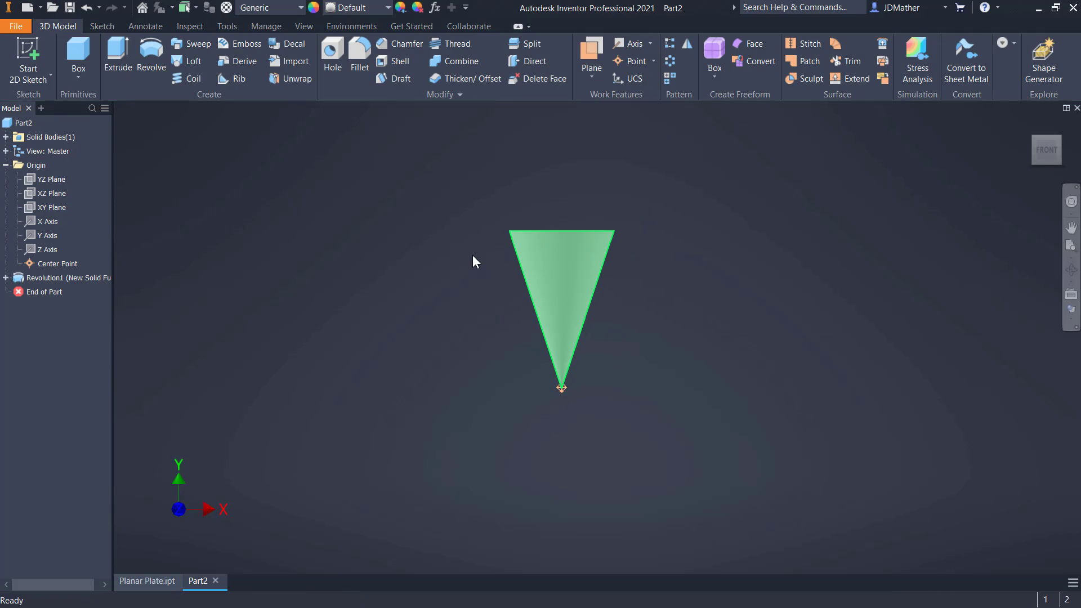
Apply the Yellow appearance to the cone and save the part as Cone in the Point Plane Joint folder.
{"action": "left_click", "coordinate": [386, 8]}
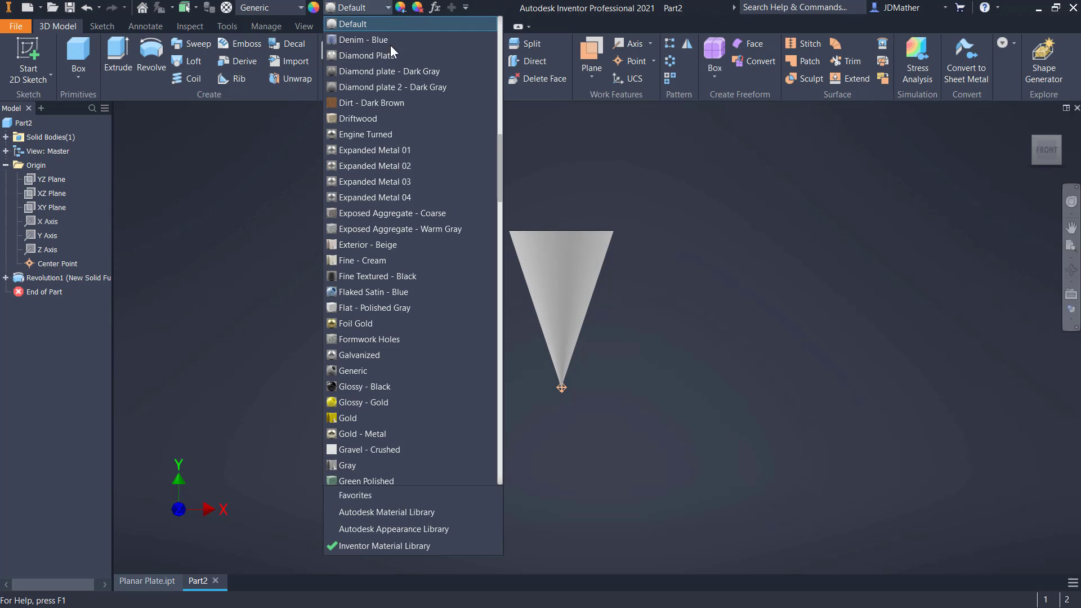
{"action": "scroll", "coordinate": [363, 445], "scroll_direction": "down", "scroll_amount": 10}
{"action": "left_click", "coordinate": [355, 465]}
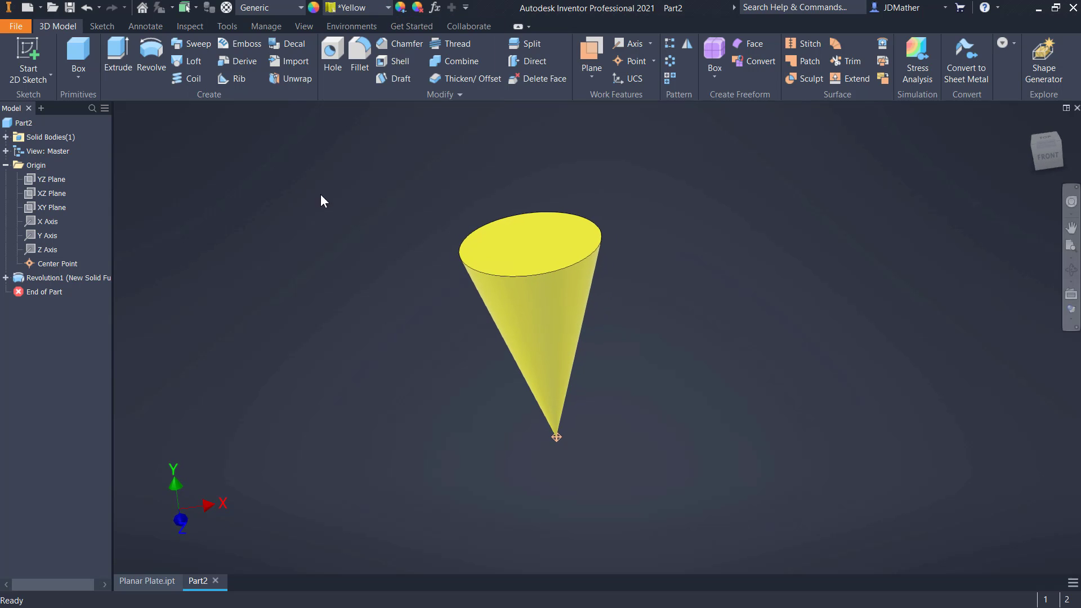
{"action": "left_click", "coordinate": [70, 7]}
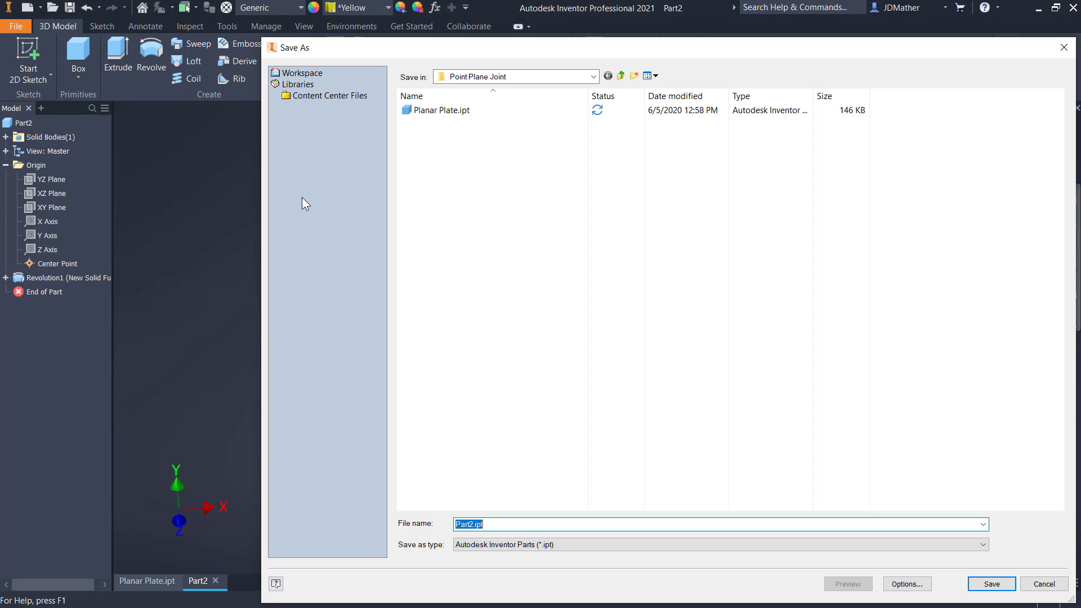
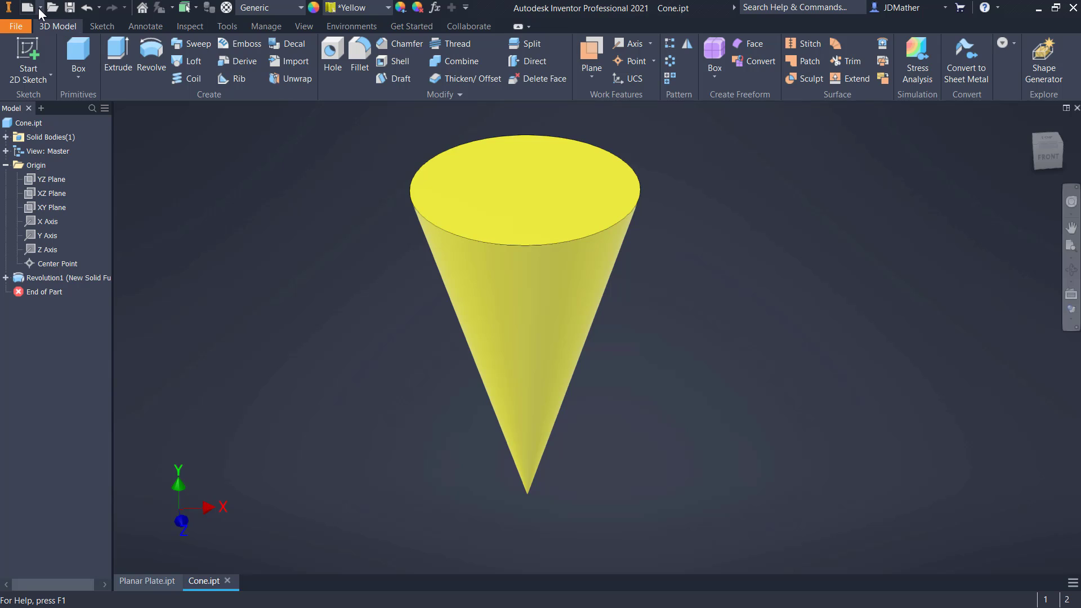
Create a new assembly and save it as Point Plane Joint in the Point Plane Joint folder.
{"action": "left_click", "coordinate": [39, 8]}
{"action": "left_click", "coordinate": [52, 30]}
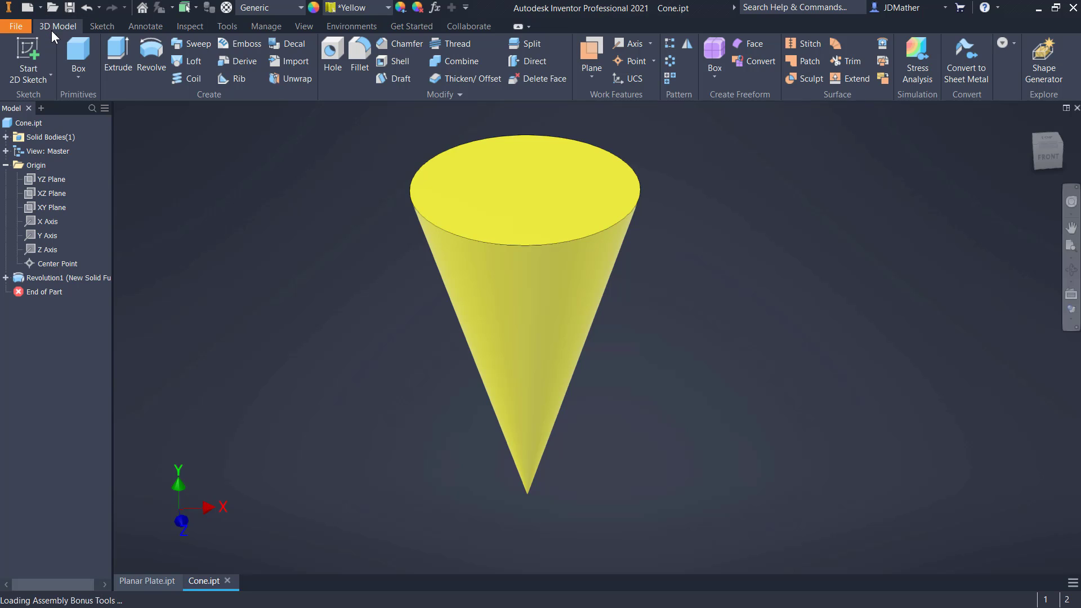
{"action": "key", "text": "ctrl+s"}
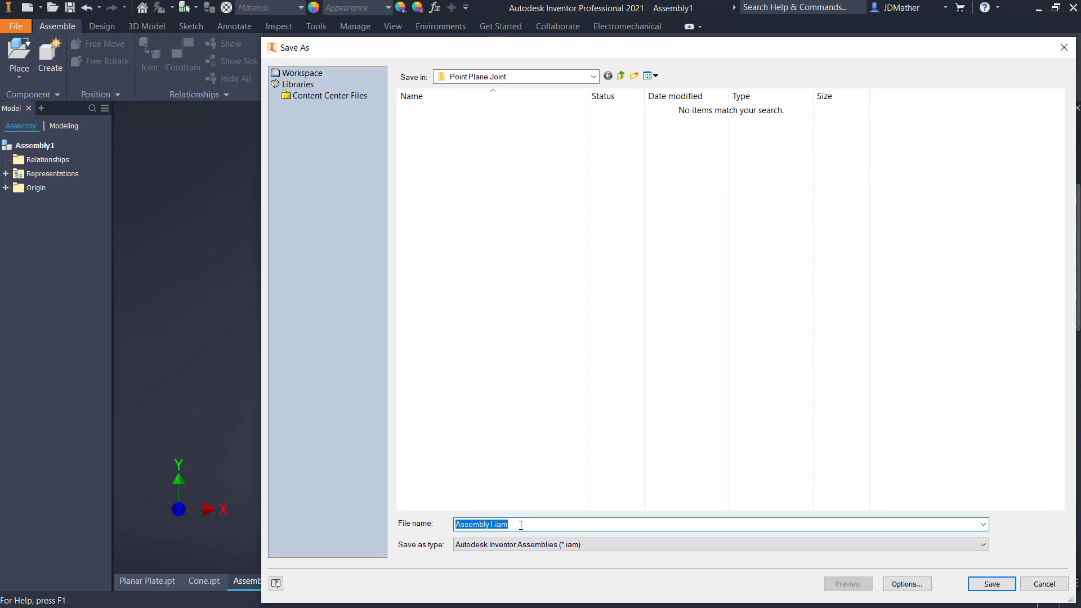
{"action": "type", "text": "Point"}
{"action": "key", "text": "Return"}
Tile the three open documents vertically and place the Planar Plate part into the Point Plane Joint assembly.
{"action": "left_click", "coordinate": [393, 26]}
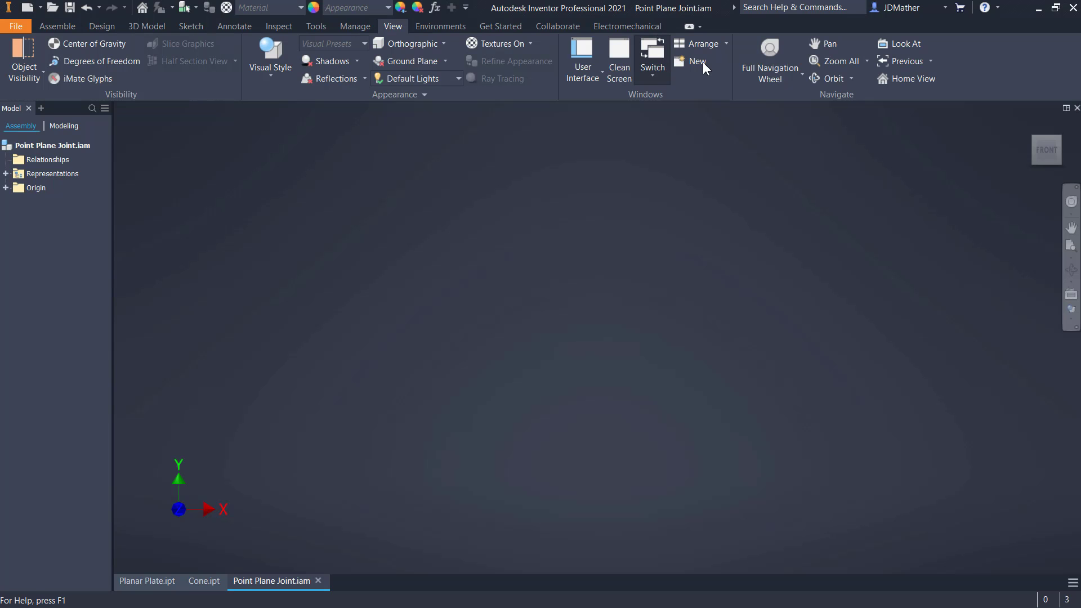
{"action": "left_click", "coordinate": [725, 44]}
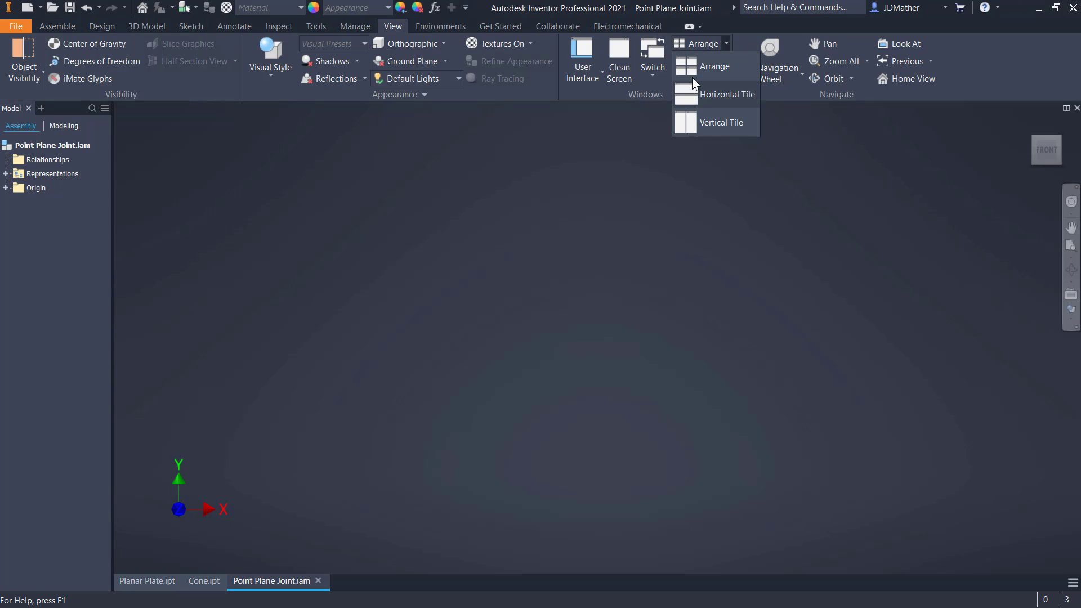
{"action": "left_click", "coordinate": [716, 122]}
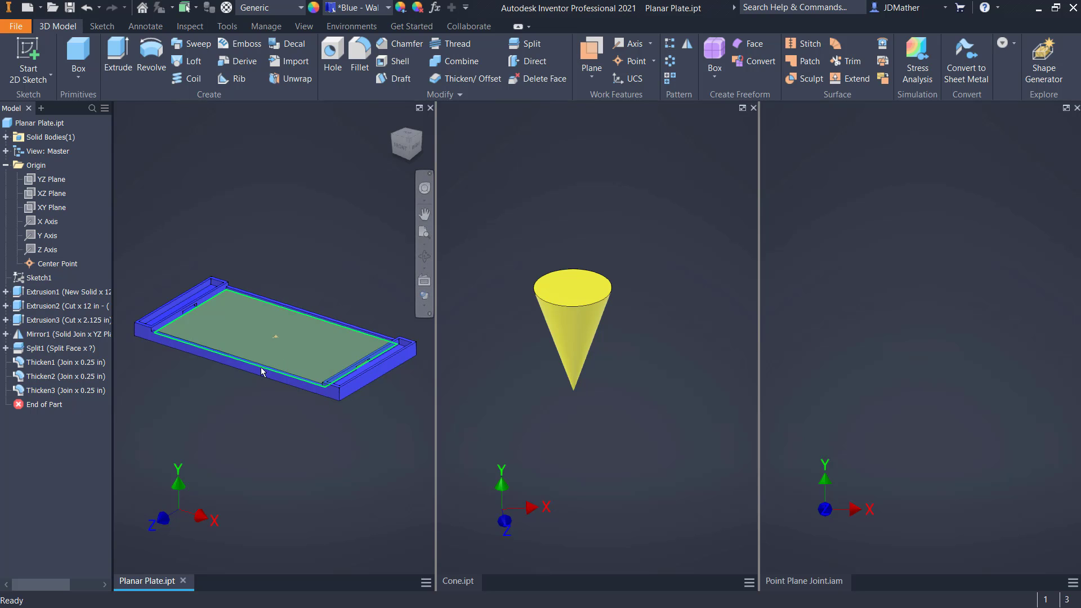
{"action": "left_click_drag", "start_coordinate": [39, 122], "coordinate": [827, 300]}
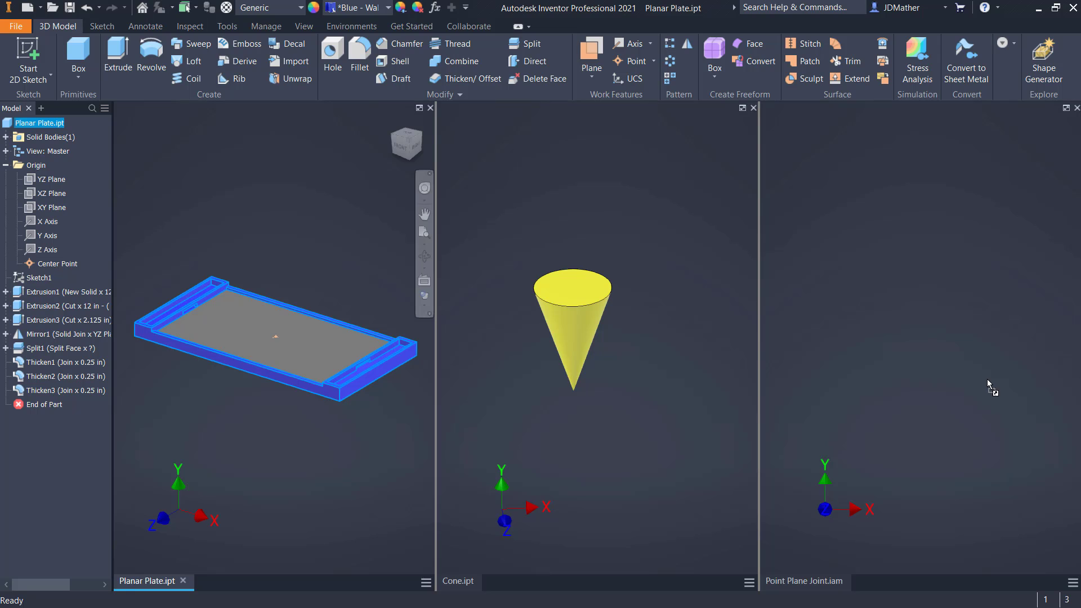
{"action": "left_click_drag", "start_coordinate": [951, 342], "coordinate": [951, 343]}
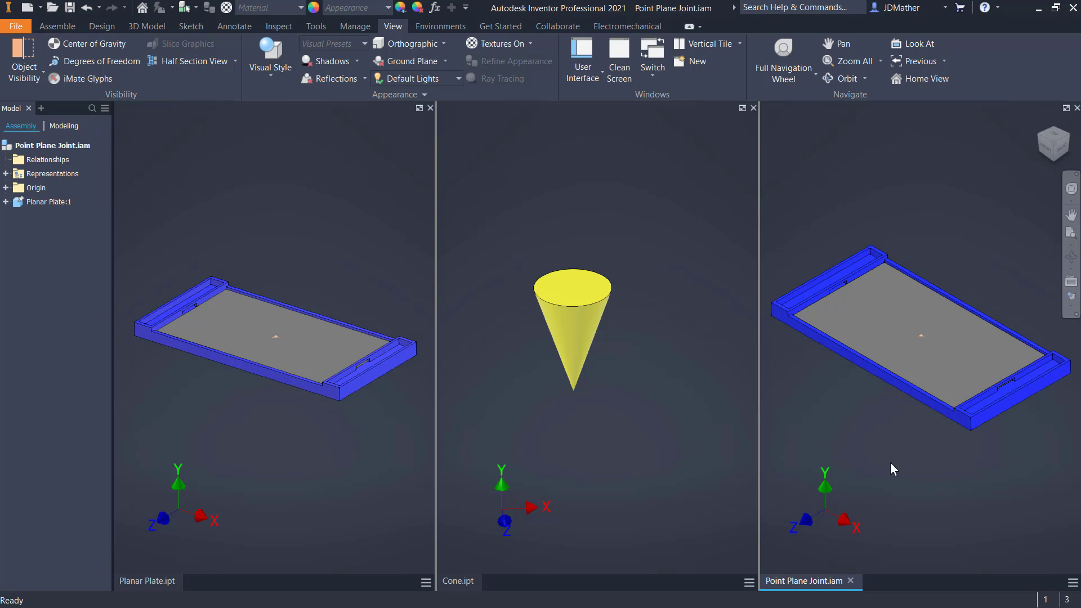
Place one Cone part into the assembly near the plate's floor and maximize the assembly window.
{"action": "left_click", "coordinate": [560, 392]}
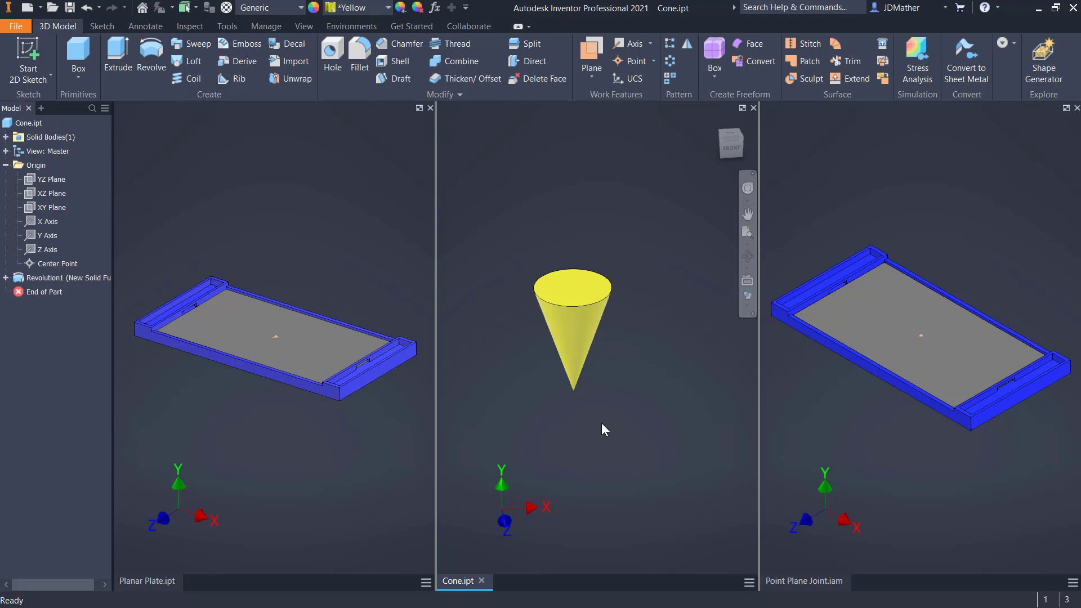
{"action": "left_click", "coordinate": [575, 327]}
{"action": "left_click_drag", "start_coordinate": [575, 337], "coordinate": [935, 214]}
{"action": "left_click_drag", "start_coordinate": [28, 123], "coordinate": [908, 231]}
{"action": "left_click", "coordinate": [1066, 108]}
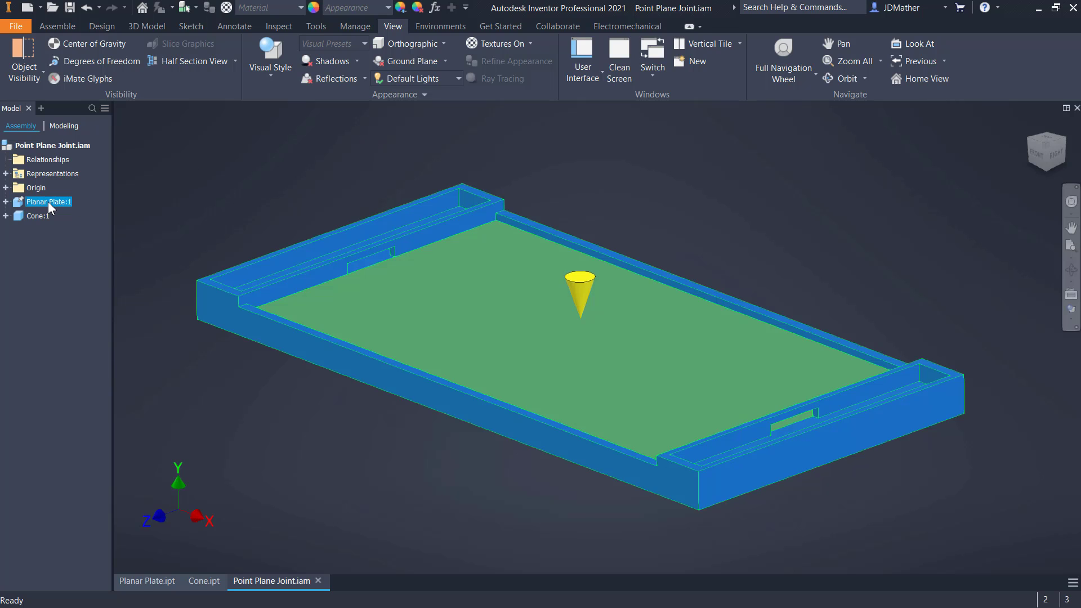
Ground the Planar Plate at the assembly origin with Ground and Root, leaving flush constraints and browser repositioning off.
{"action": "right_click", "coordinate": [48, 201]}
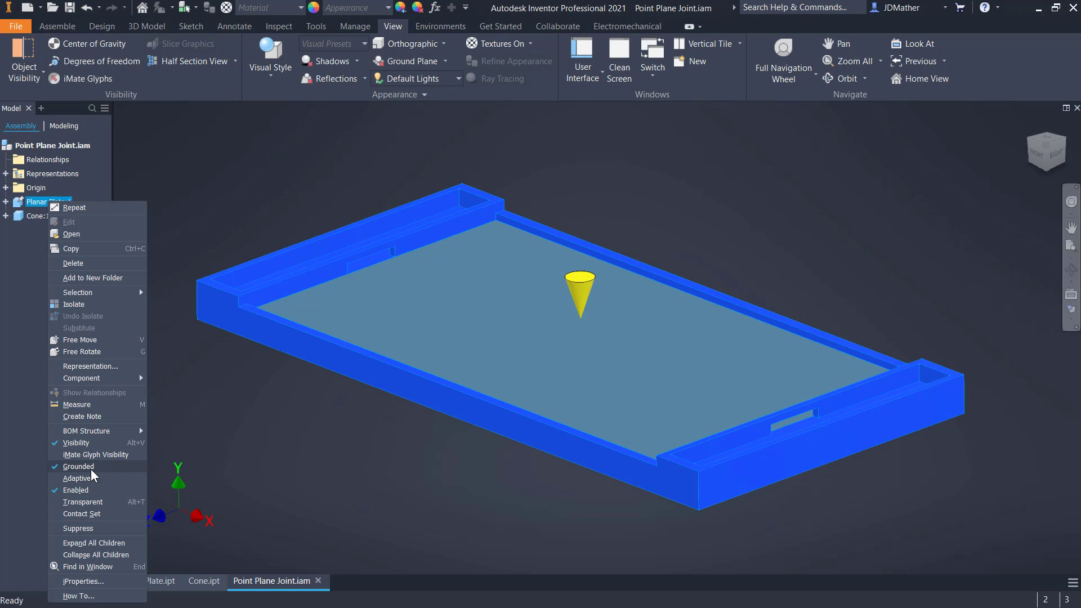
{"action": "left_click", "coordinate": [236, 482]}
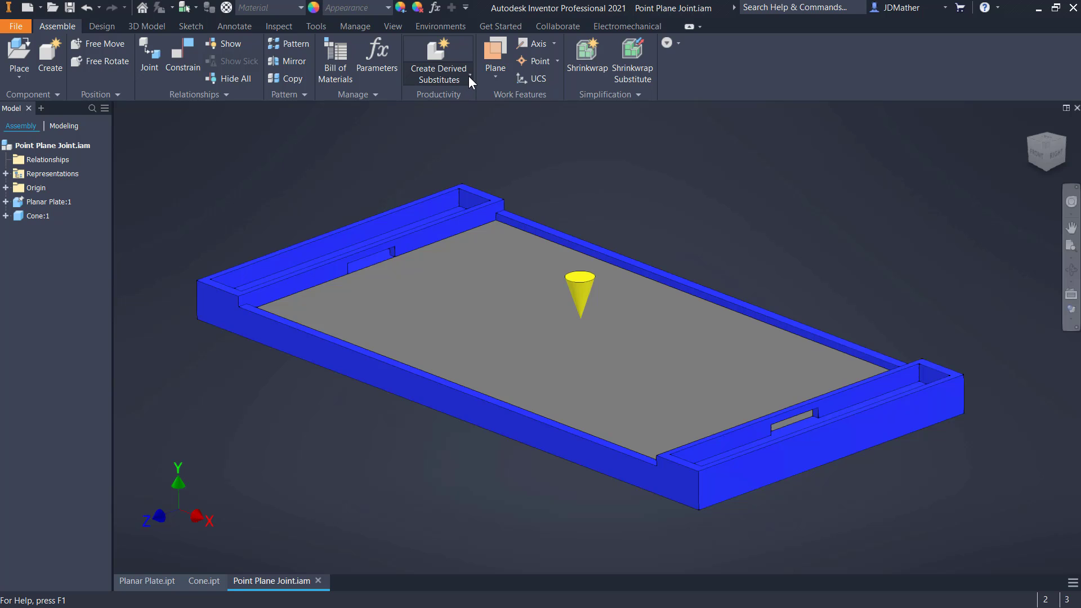
{"action": "left_click", "coordinate": [469, 75]}
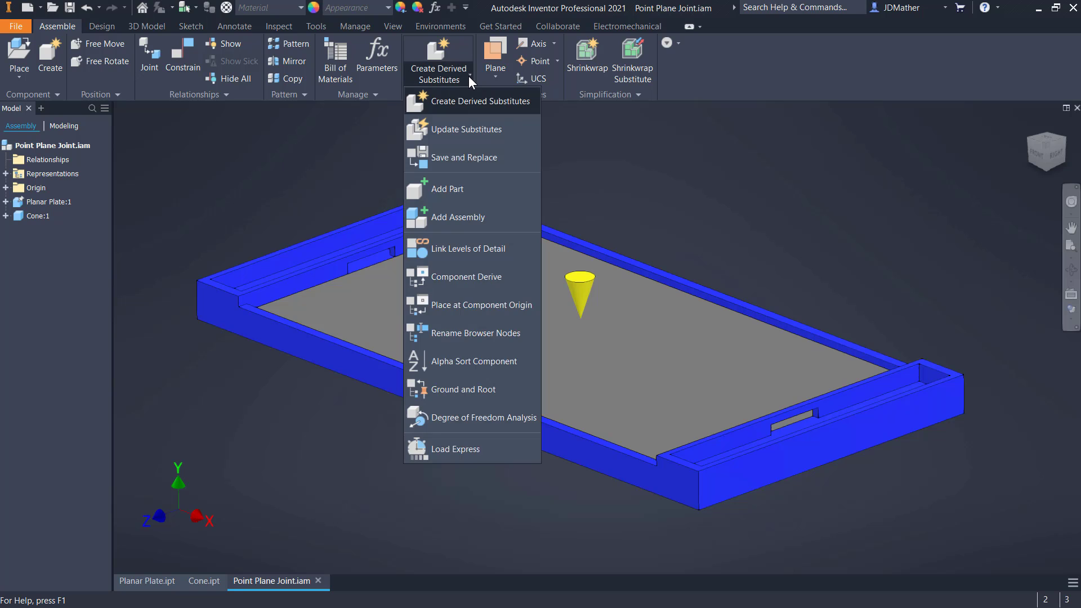
{"action": "left_click", "coordinate": [447, 386]}
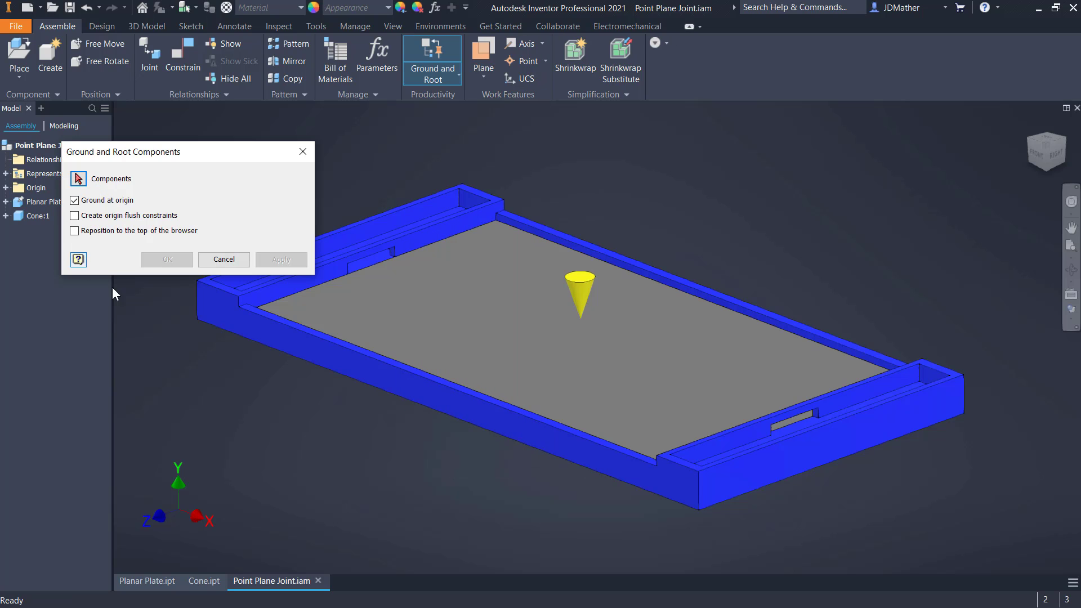
{"action": "left_click", "coordinate": [262, 324]}
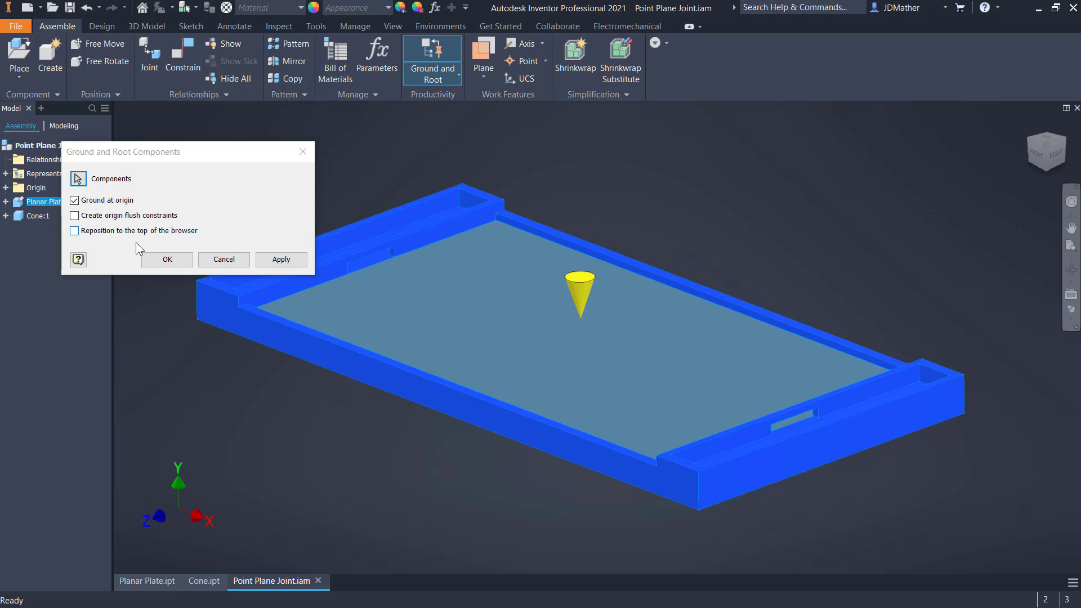
{"action": "left_click", "coordinate": [167, 260]}
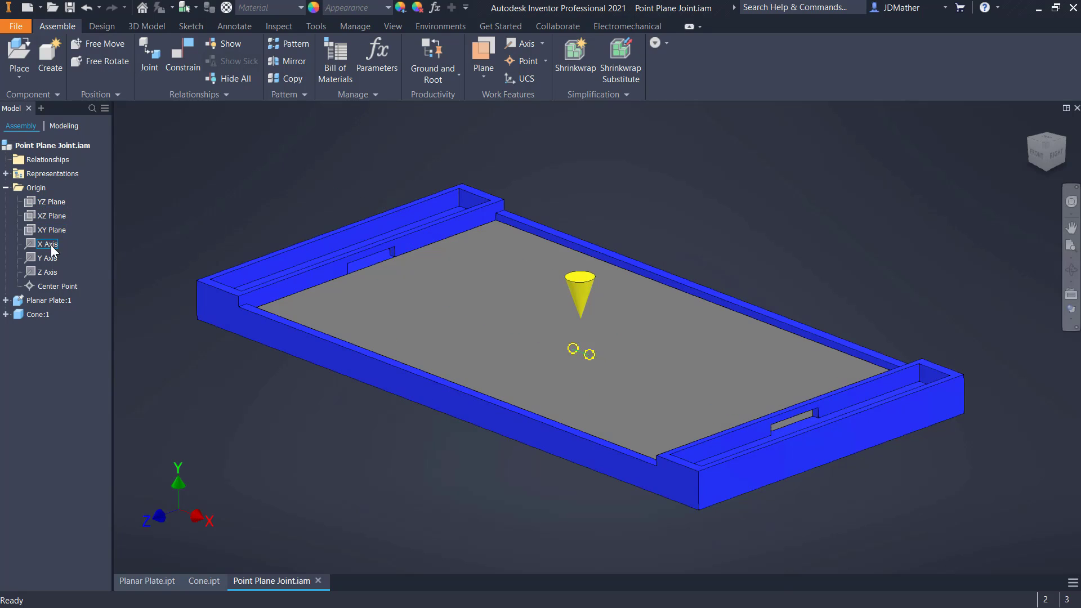
{"action": "key", "text": "c"}
{"action": "left_click_drag", "start_coordinate": [415, 166], "coordinate": [388, 167]}
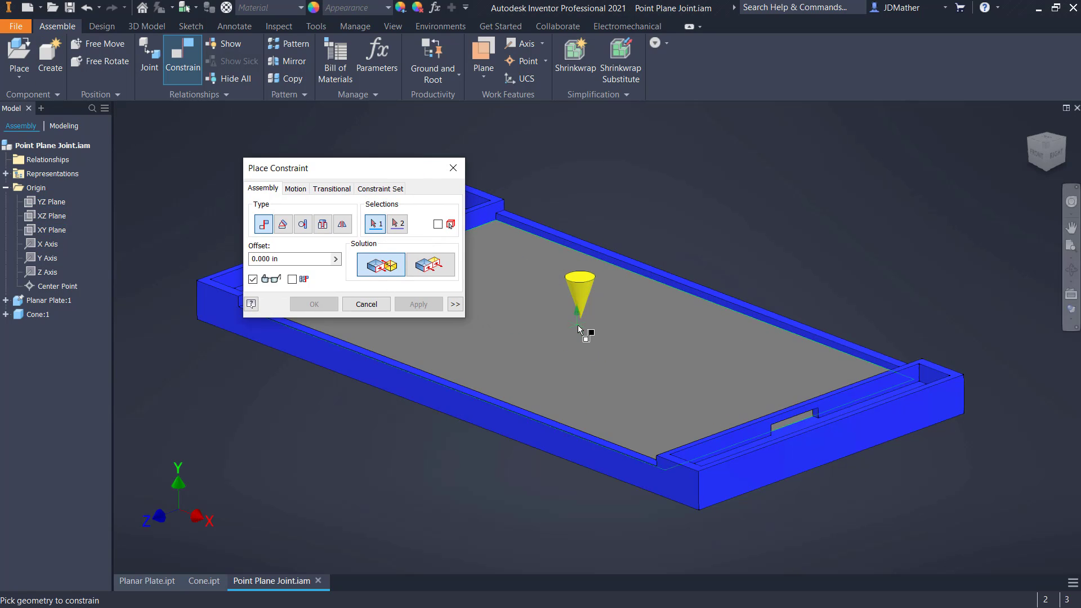
{"action": "scroll", "coordinate": [583, 330], "scroll_direction": "up", "scroll_amount": 5}
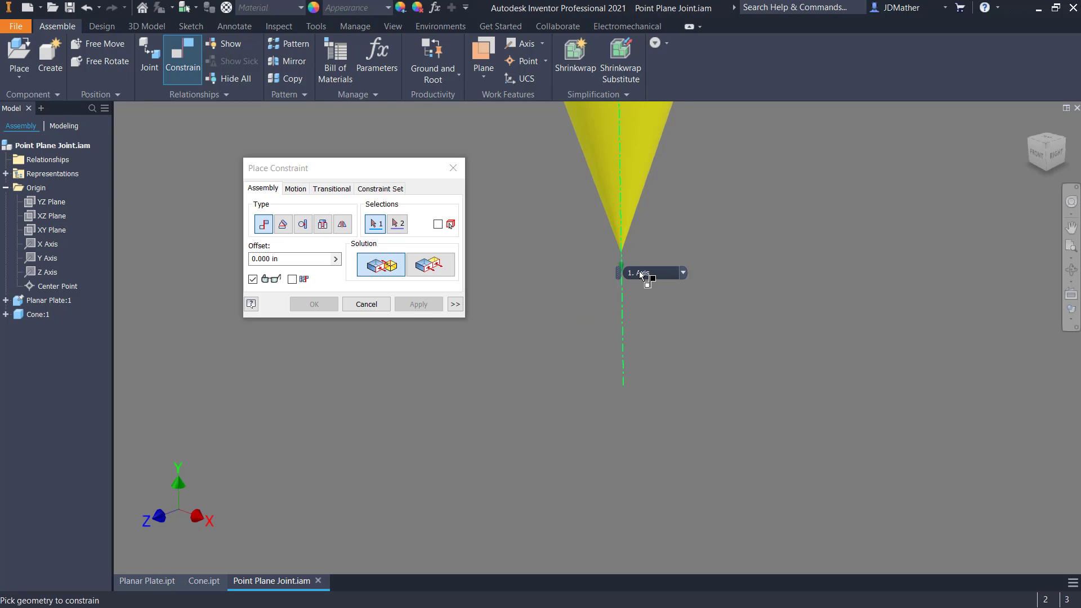
{"action": "right_click", "coordinate": [622, 252]}
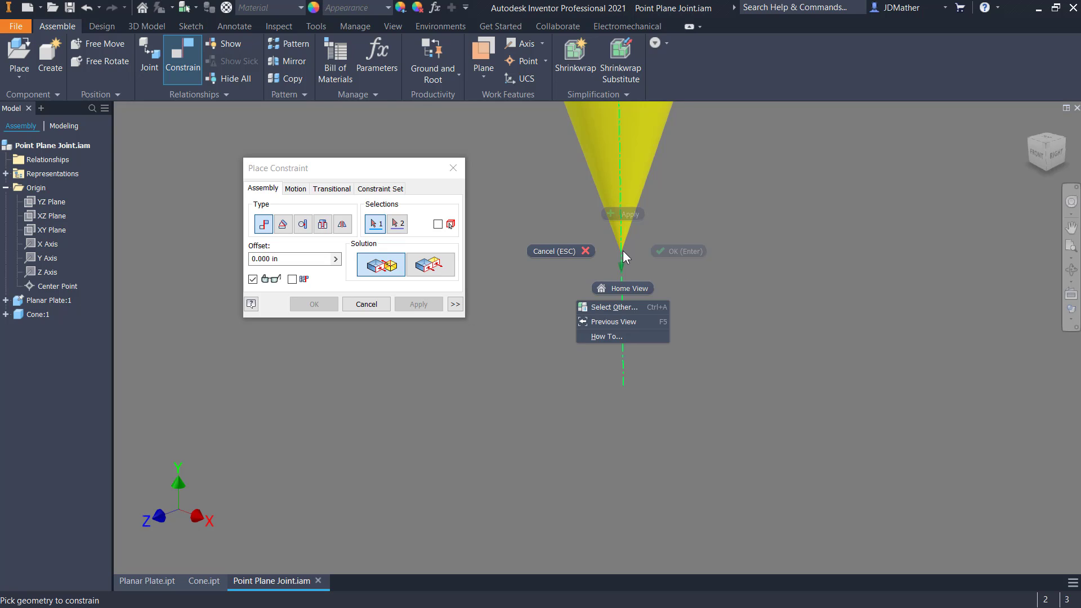
{"action": "left_click", "coordinate": [608, 308]}
{"action": "left_click", "coordinate": [653, 309]}
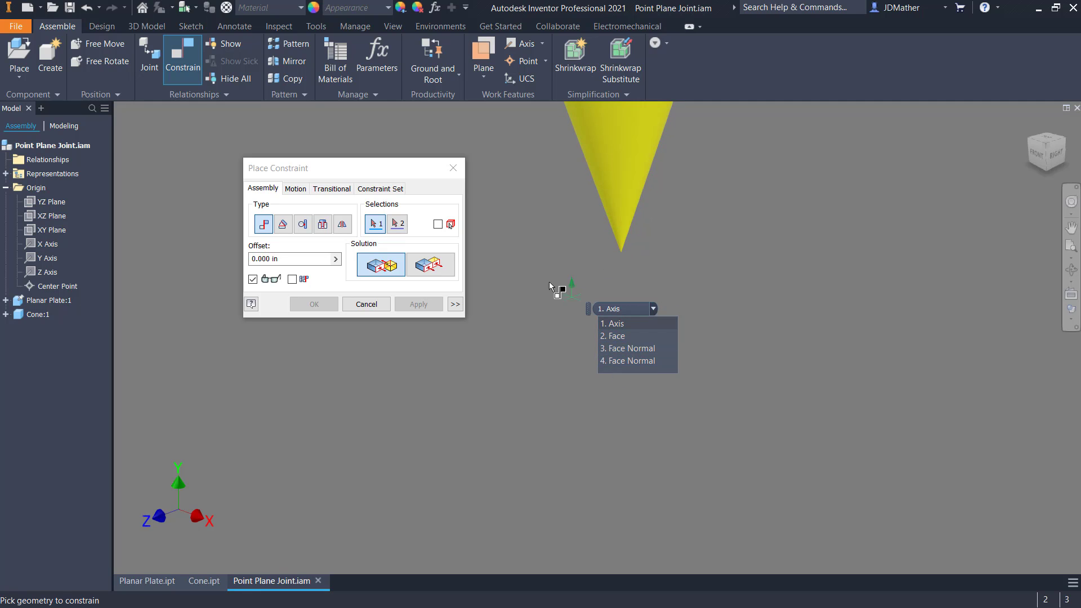
{"action": "key", "text": "Escape"}
{"action": "key", "text": "Escape"}
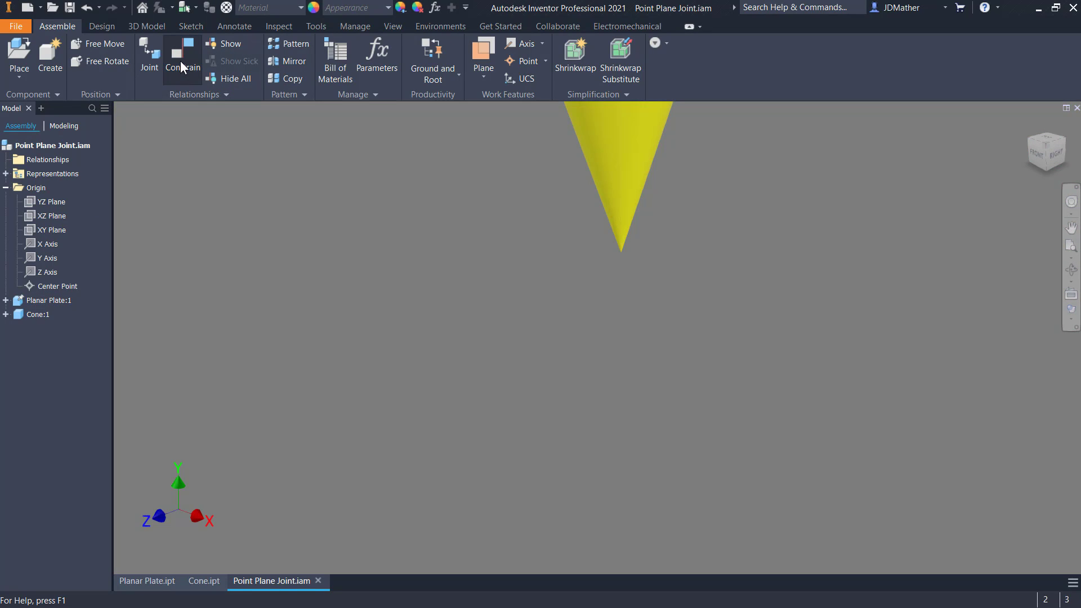
Mate the Cone's origin Center Point to the Planar Plate's origin Center Point with a 0.000 in offset.
{"action": "left_click", "coordinate": [180, 63]}
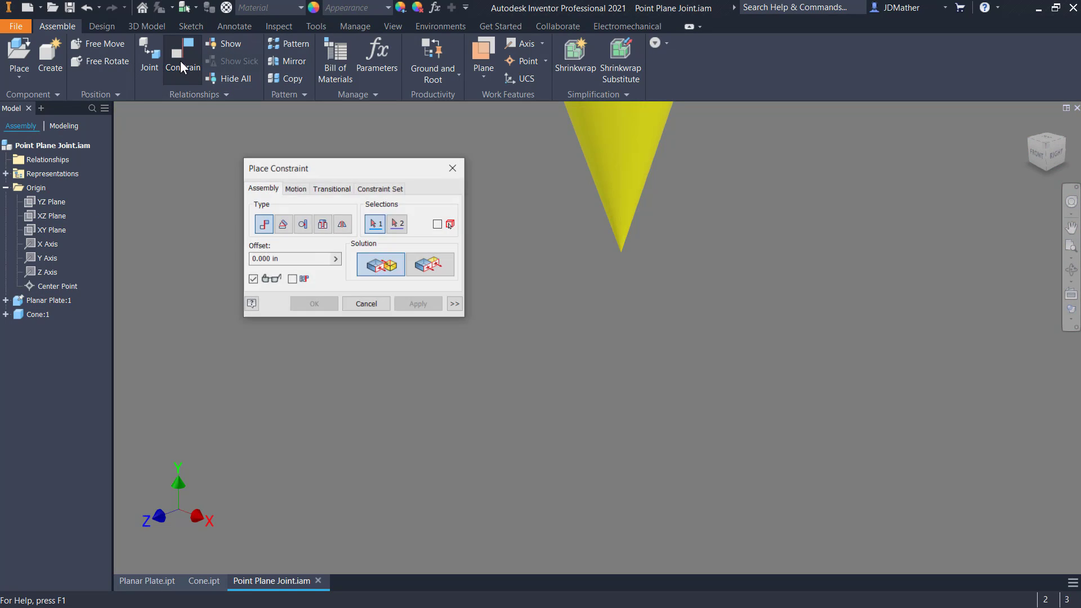
{"action": "left_click", "coordinate": [5, 314]}
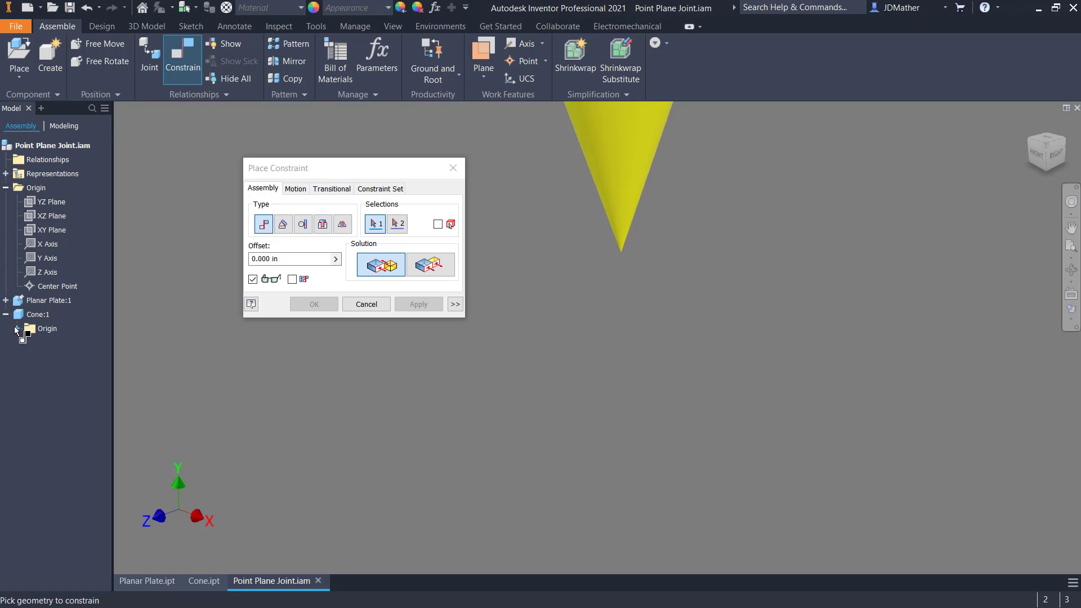
{"action": "left_click", "coordinate": [17, 328]}
{"action": "left_click", "coordinate": [53, 428]}
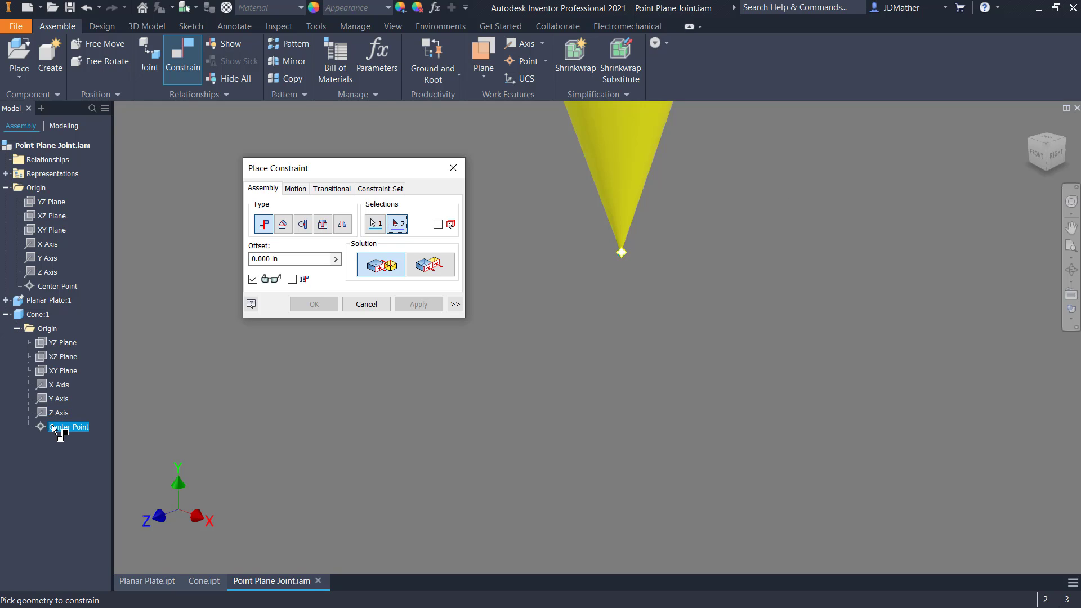
{"action": "left_click", "coordinate": [6, 300]}
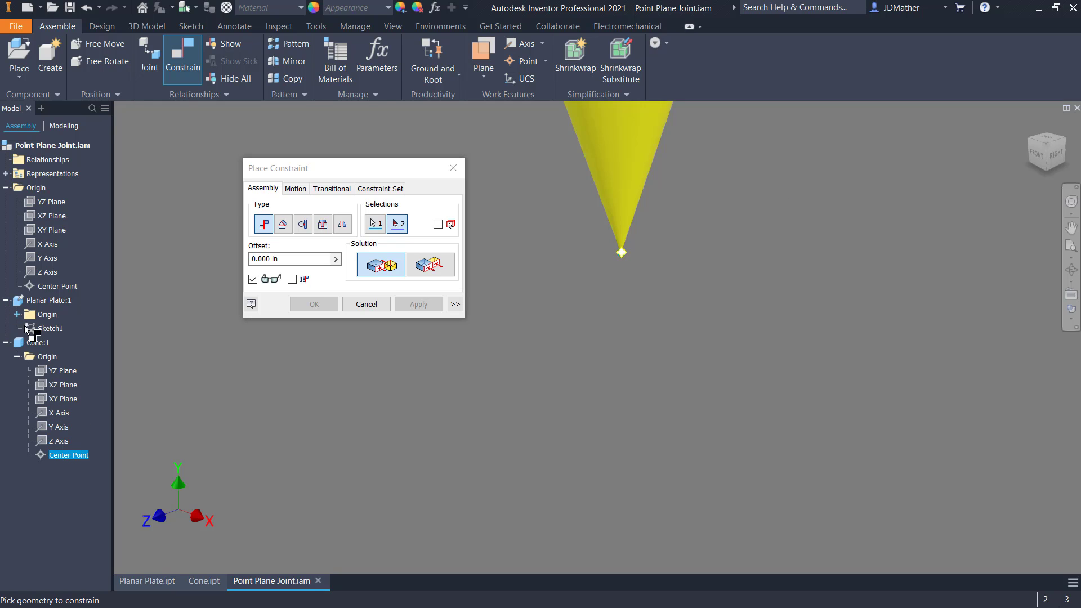
{"action": "left_click", "coordinate": [17, 314]}
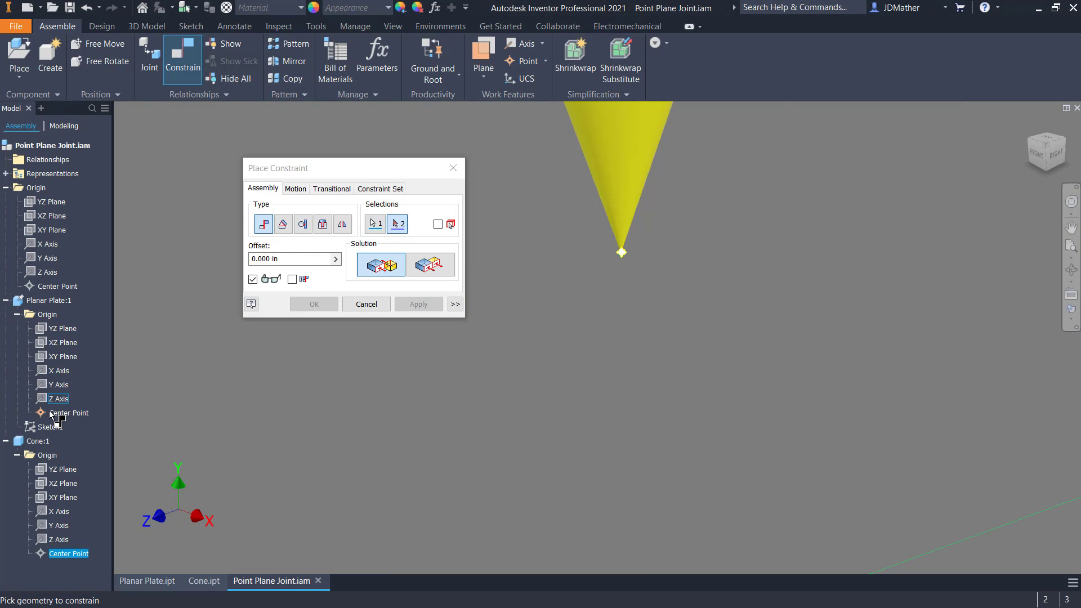
{"action": "left_click", "coordinate": [66, 414]}
{"action": "left_click", "coordinate": [314, 304]}
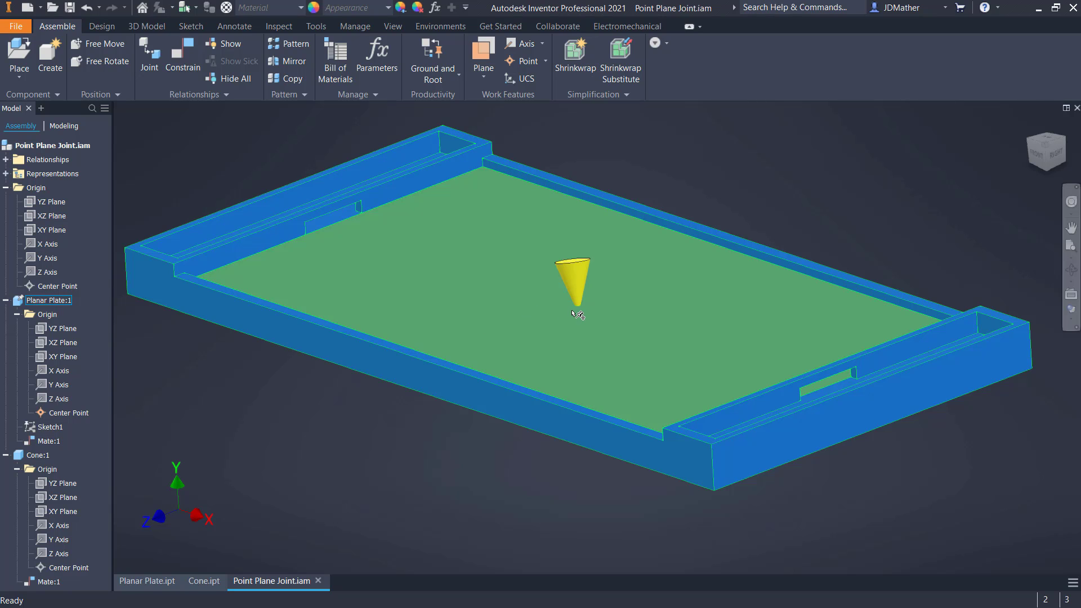
Examine the cone's seating in the assembly, then the Planar Plate part's origin center point relative to its floor and edges.
{"action": "left_click_drag", "start_coordinate": [518, 343], "coordinate": [317, 398]}
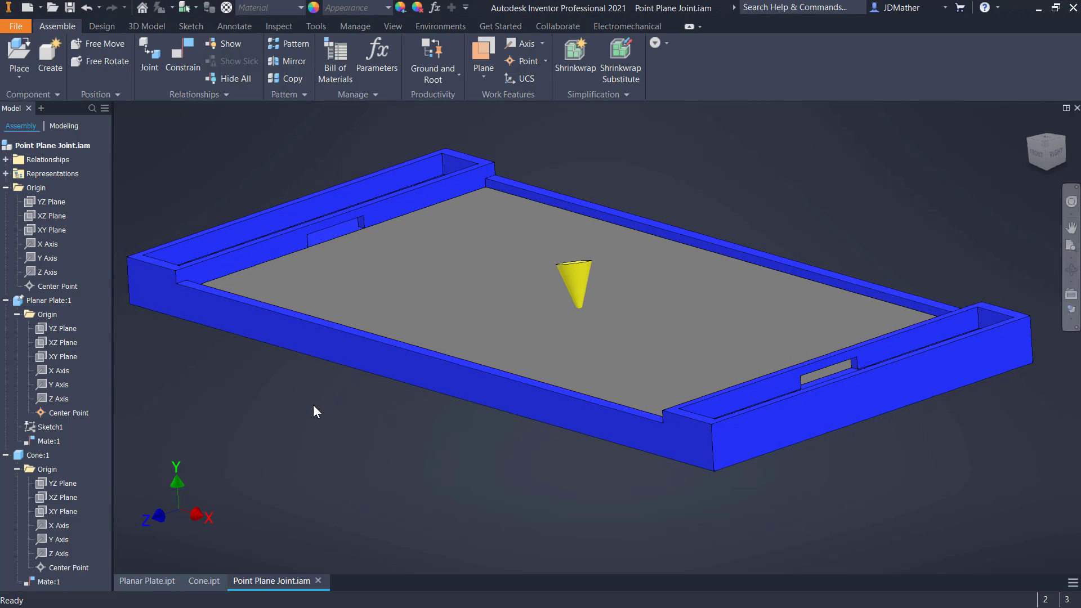
{"action": "scroll", "coordinate": [327, 408], "scroll_direction": "up", "scroll_amount": 2}
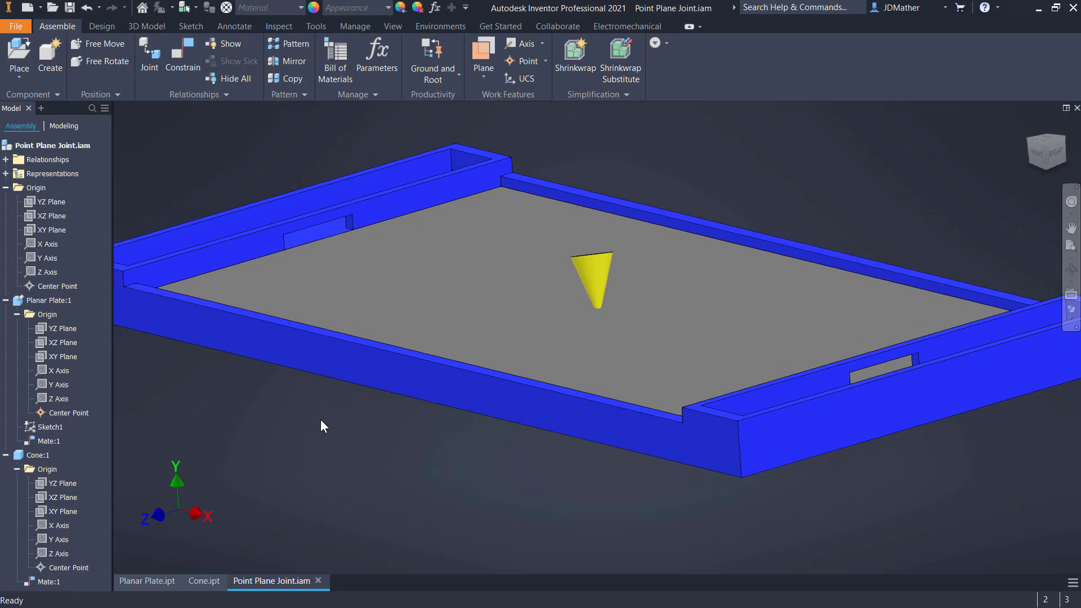
{"action": "scroll", "coordinate": [337, 465], "scroll_direction": "down", "scroll_amount": 3}
{"action": "key", "text": "ctrl+Tab"}
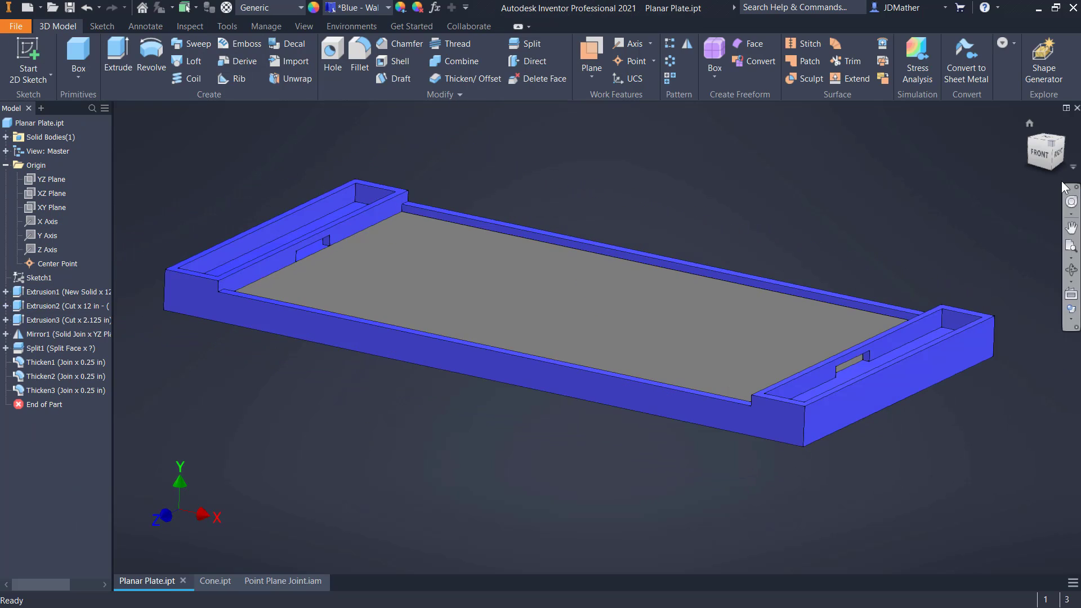
{"action": "left_click", "coordinate": [1040, 153]}
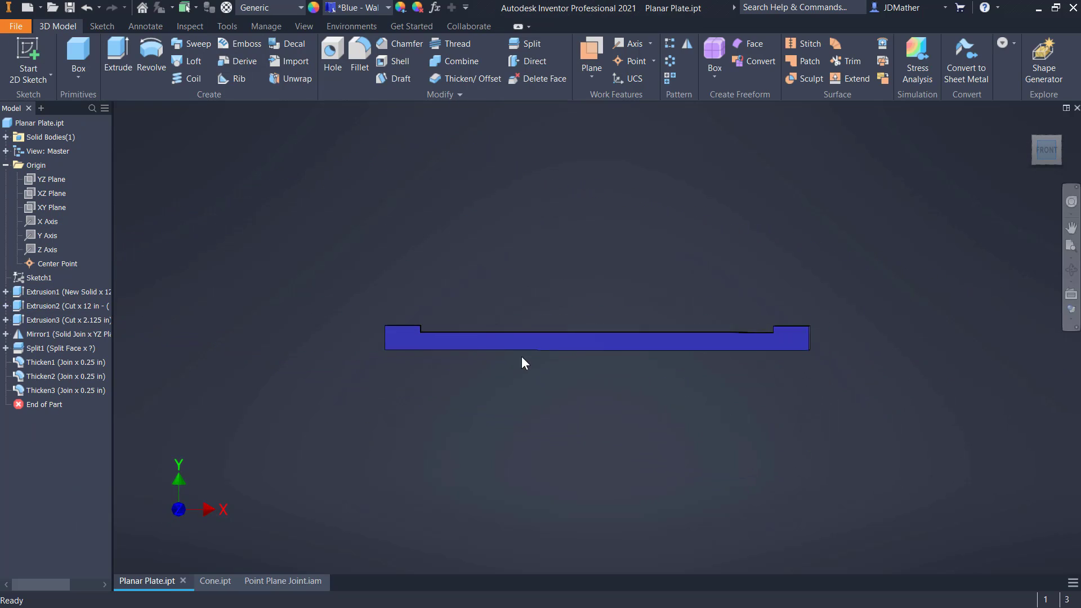
{"action": "left_click", "coordinate": [51, 263]}
{"action": "middle_click_drag", "start_coordinate": [650, 354], "coordinate": [608, 309], "text": "shift"}
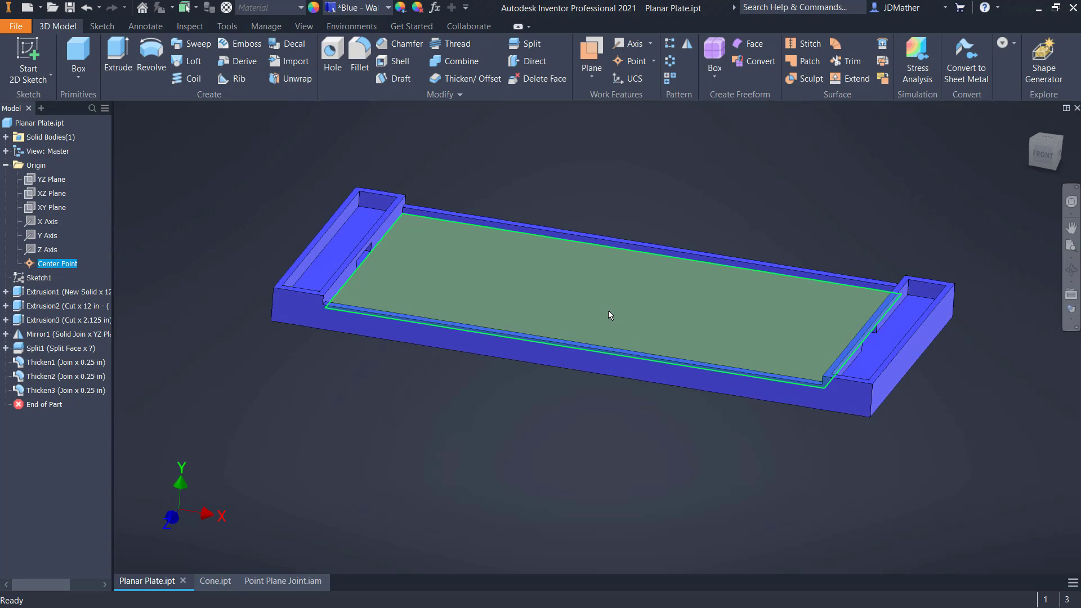
{"action": "left_click", "coordinate": [368, 404]}
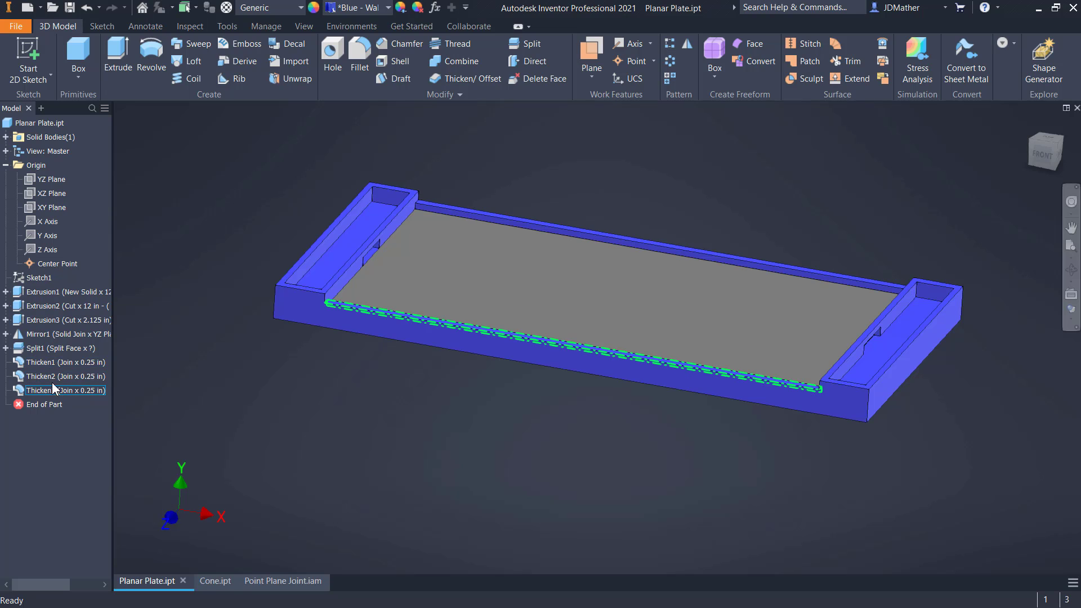
Roll the Planar Plate's history back to just after Split1 and examine the tray floor without the thicken features.
{"action": "left_click", "coordinate": [45, 401]}
{"action": "left_click_drag", "start_coordinate": [45, 404], "coordinate": [45, 361]}
{"action": "scroll", "coordinate": [523, 380], "scroll_direction": "up", "scroll_amount": 5}
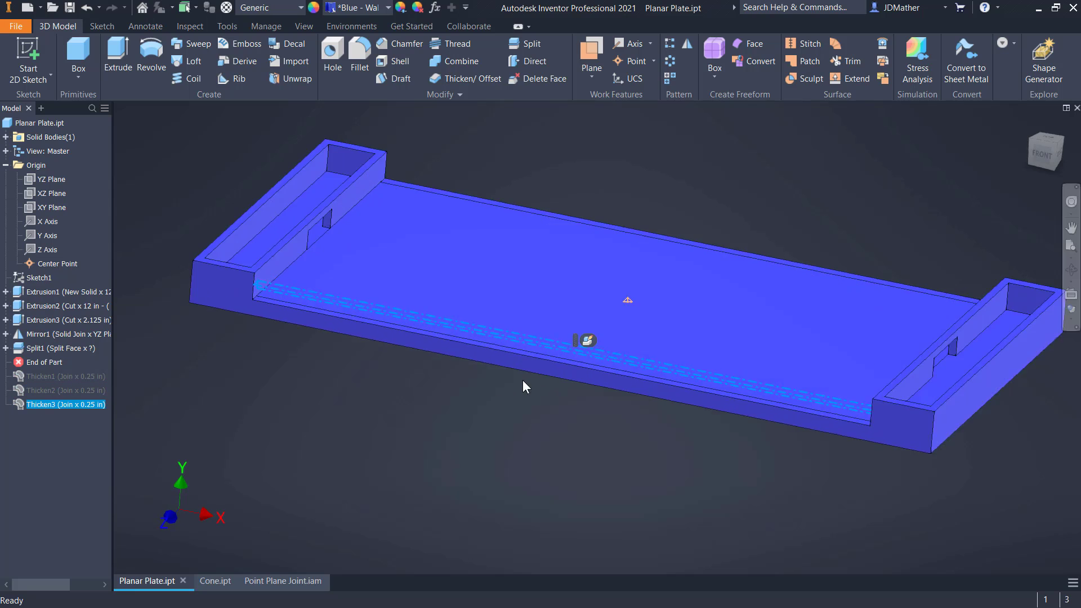
{"action": "scroll", "coordinate": [371, 437], "scroll_direction": "down", "scroll_amount": 2}
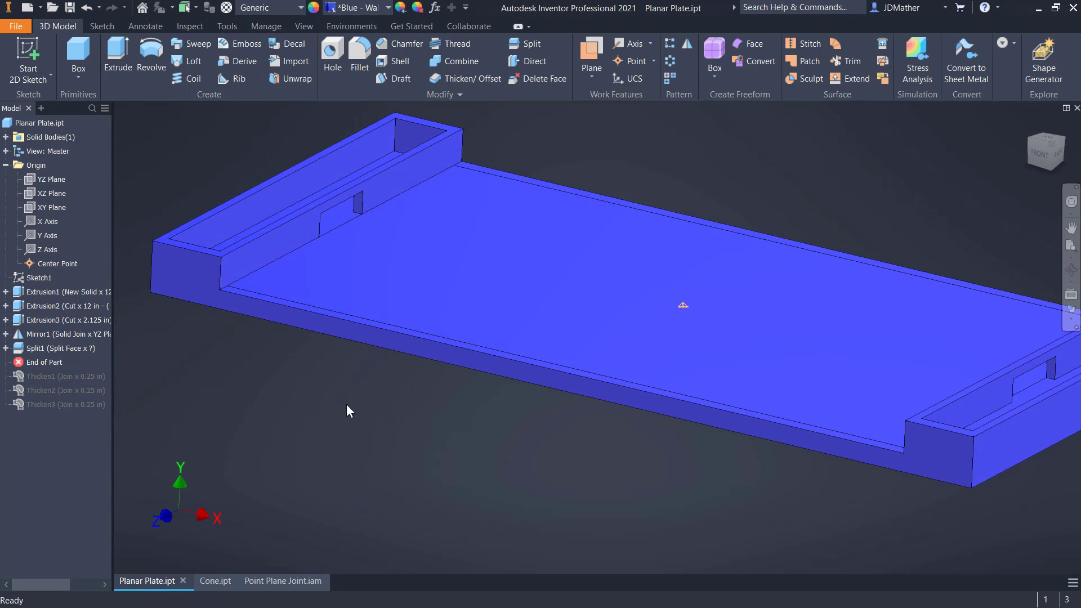
{"action": "scroll", "coordinate": [607, 364], "scroll_direction": "up", "scroll_amount": 2}
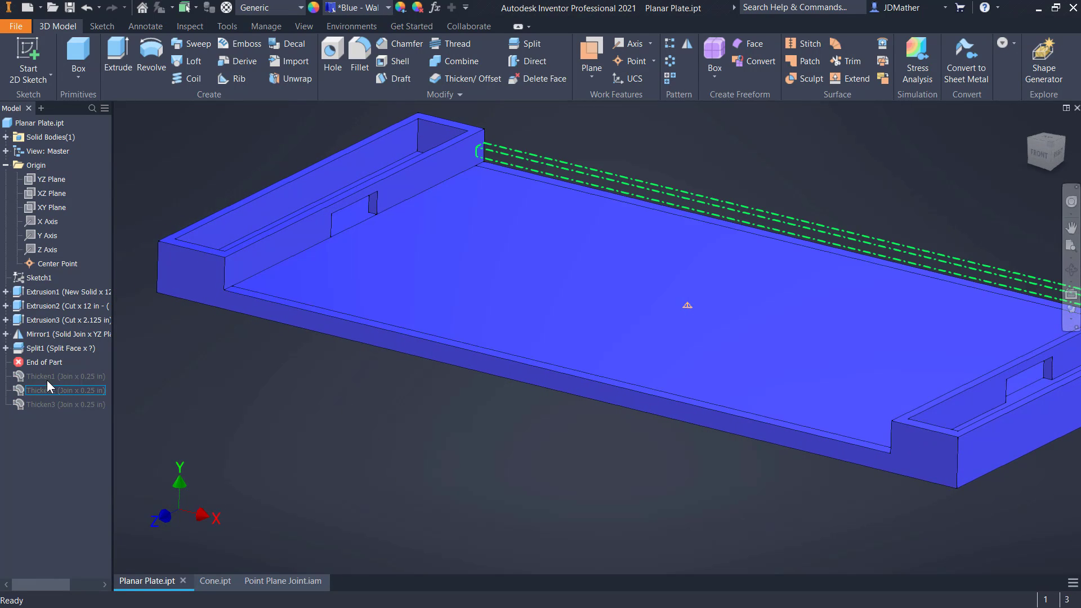
Roll the history forward past Thicken1 and delete that thicken feature.
{"action": "left_click_drag", "start_coordinate": [42, 364], "coordinate": [45, 376]}
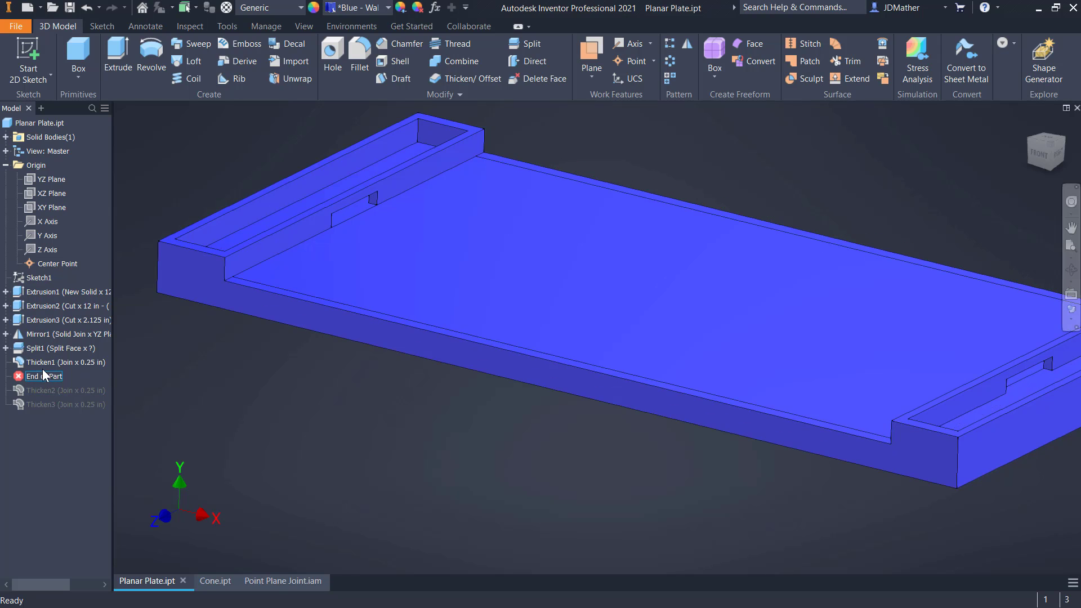
{"action": "right_click", "coordinate": [43, 364]}
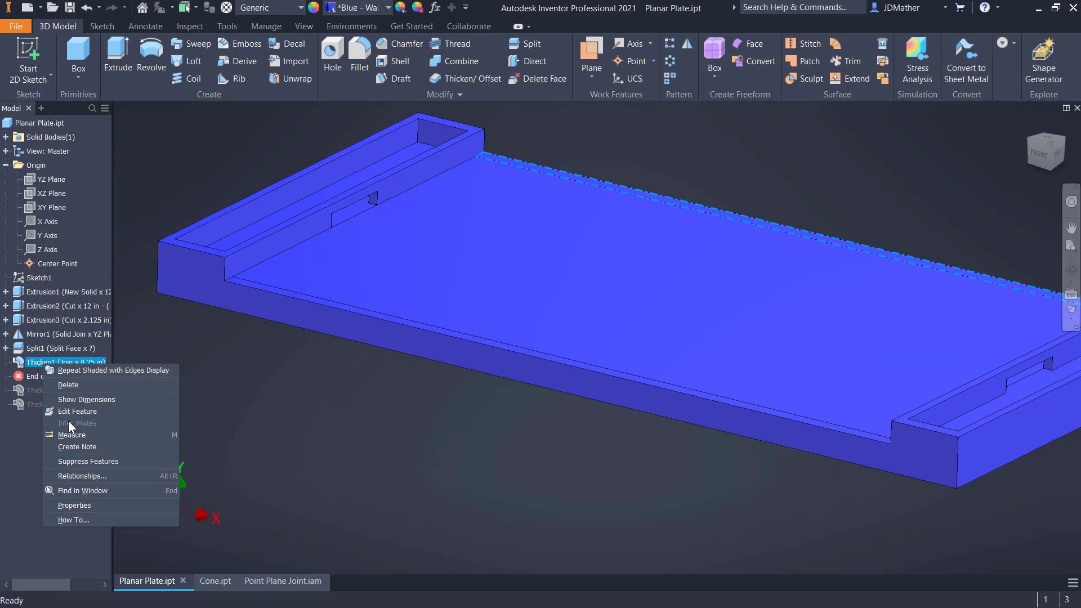
{"action": "left_click", "coordinate": [71, 387]}
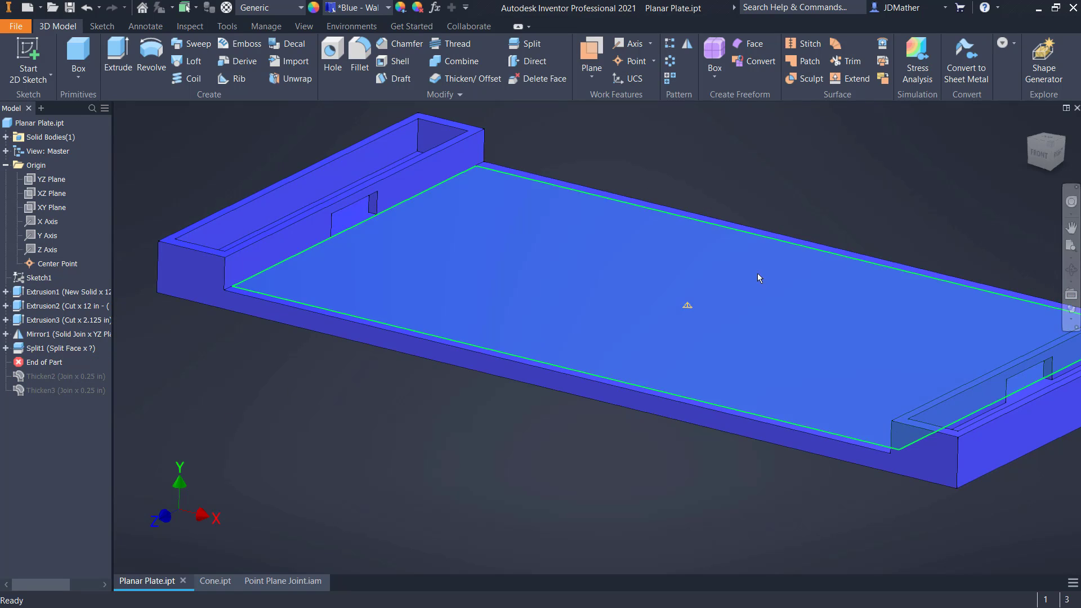
Roll the history forward through Thicken2 and Thicken3 to the end of the part, and collapse the Origin folder.
{"action": "left_click_drag", "start_coordinate": [32, 363], "coordinate": [34, 377]}
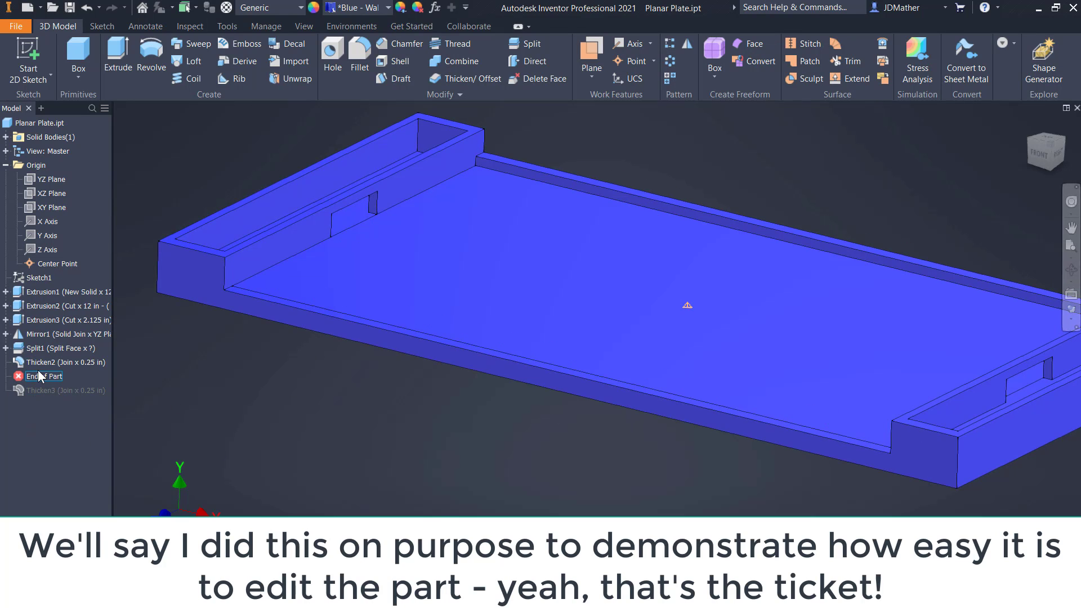
{"action": "left_click_drag", "start_coordinate": [38, 372], "coordinate": [39, 390]}
{"action": "middle_click_drag", "start_coordinate": [238, 464], "coordinate": [388, 414], "text": "shift"}
{"action": "left_click", "coordinate": [5, 165]}
{"action": "left_click", "coordinate": [56, 250]}
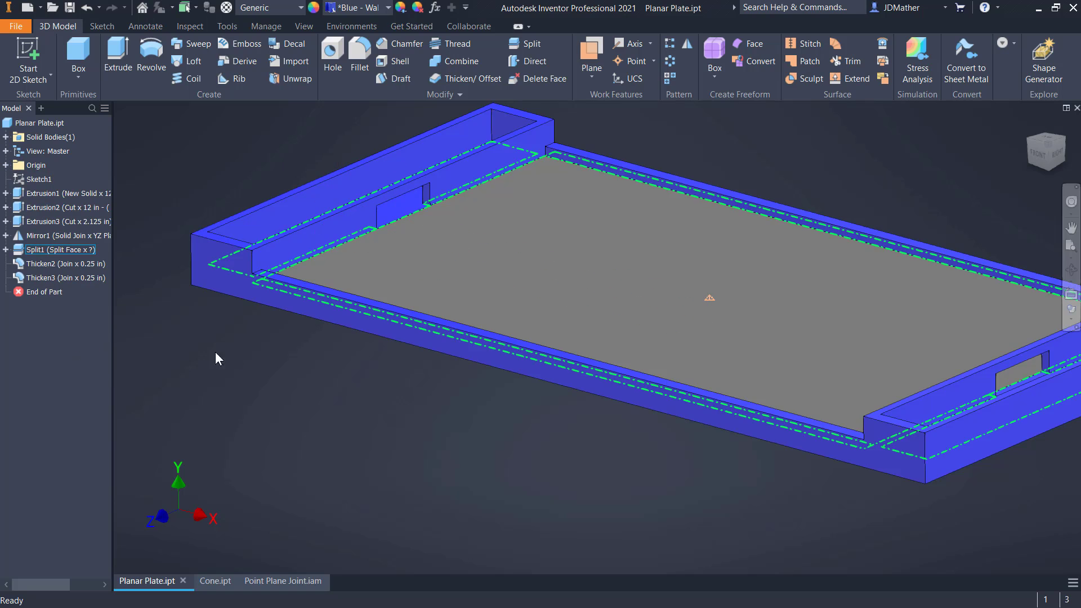
Return to the Point Plane Joint assembly, save it, and collapse its Origin, Planar Plate and Cone browser nodes.
{"action": "left_click", "coordinate": [261, 582]}
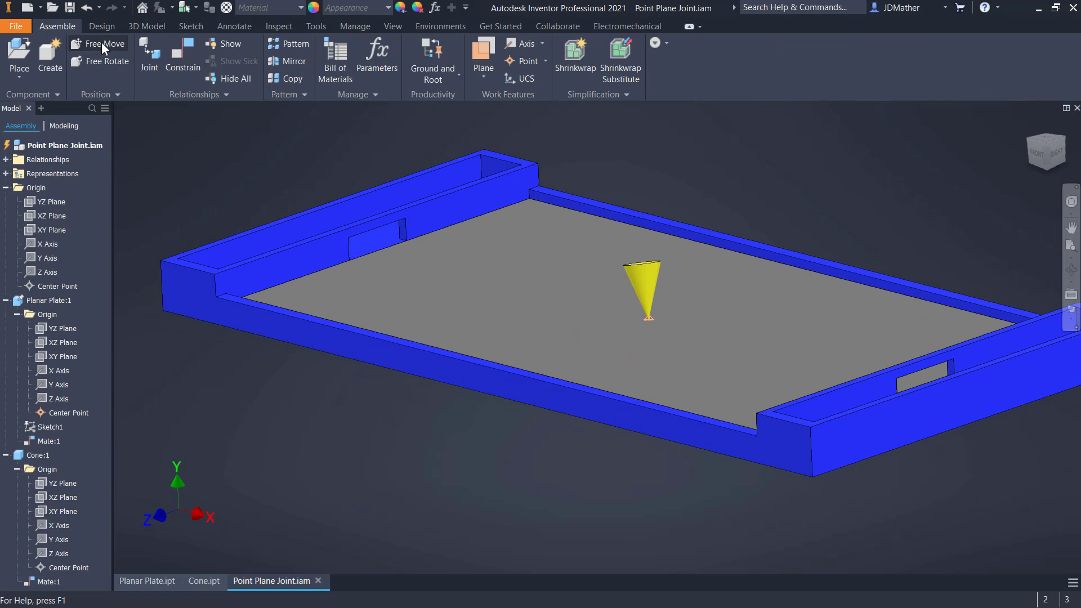
{"action": "left_click", "coordinate": [70, 7]}
{"action": "left_click", "coordinate": [676, 206]}
{"action": "left_click", "coordinate": [5, 188]}
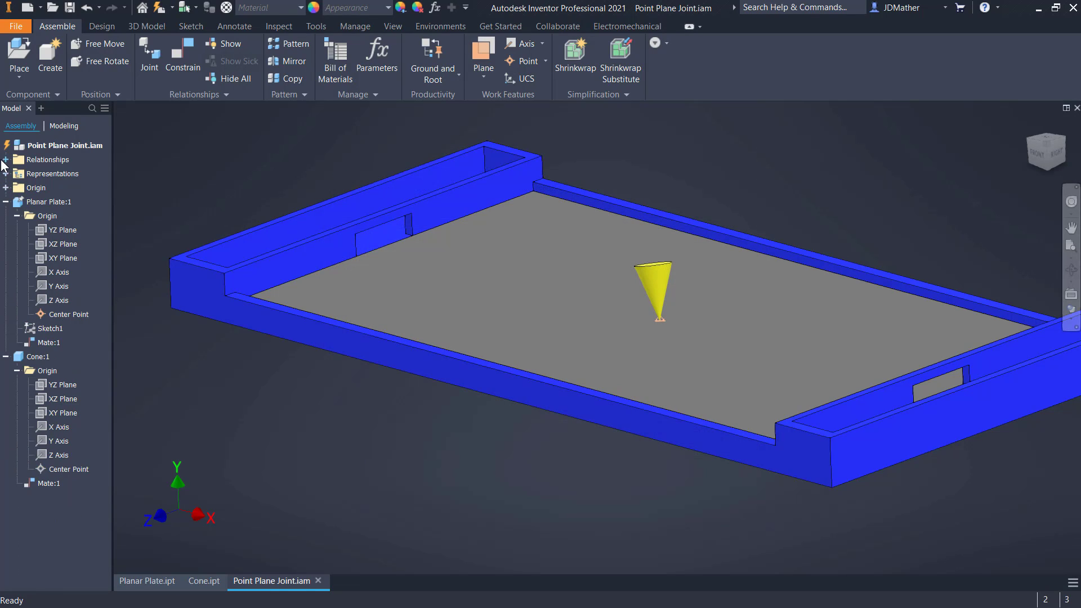
{"action": "left_click", "coordinate": [5, 202]}
{"action": "left_click", "coordinate": [6, 216]}
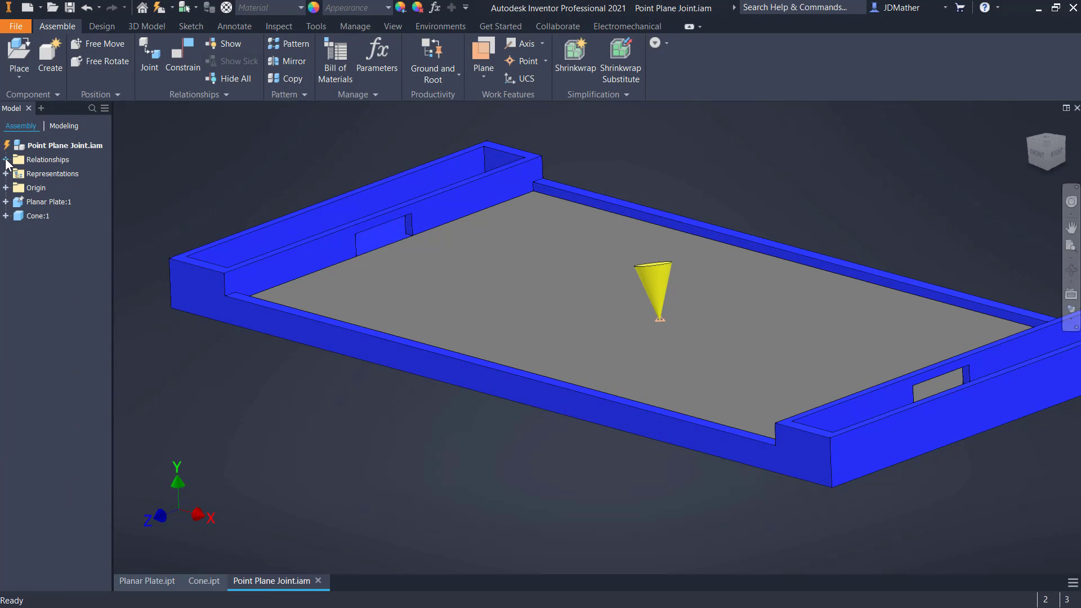
Suppress the Mate:1 constraint under Relationships and rename it Home Position.
{"action": "left_click", "coordinate": [6, 160]}
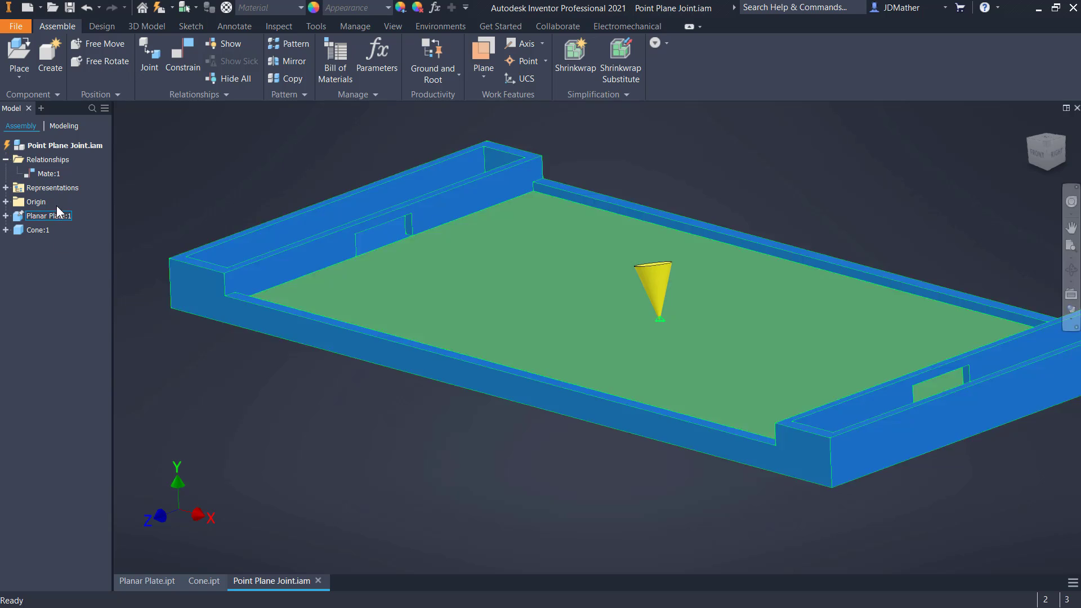
{"action": "right_click", "coordinate": [50, 175]}
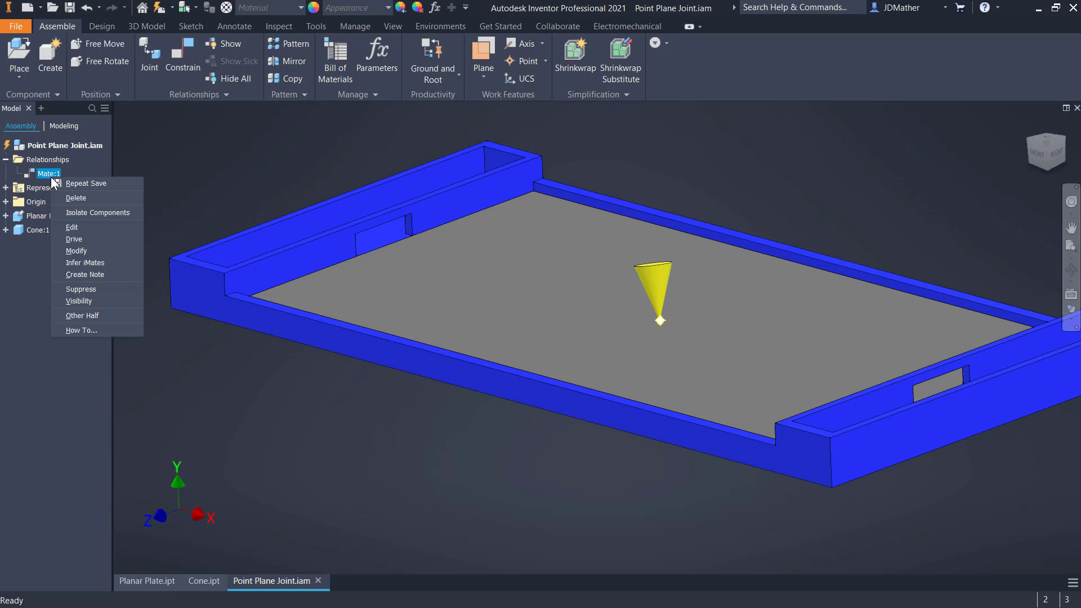
{"action": "left_click", "coordinate": [79, 289]}
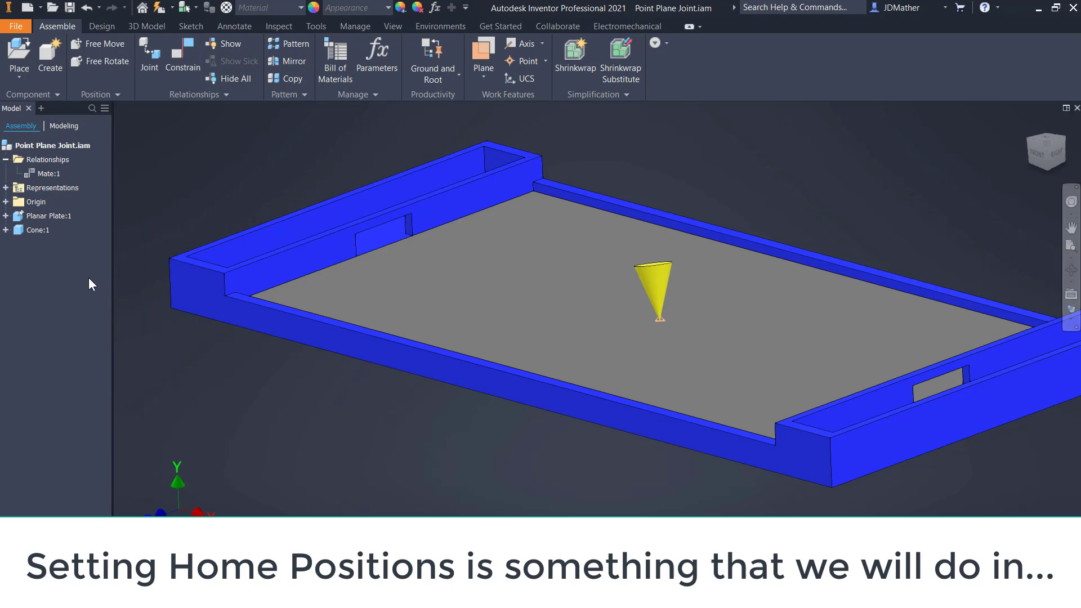
{"action": "left_click", "coordinate": [47, 175]}
{"action": "left_click", "coordinate": [46, 175]}
{"action": "type", "text": "Home Position"}
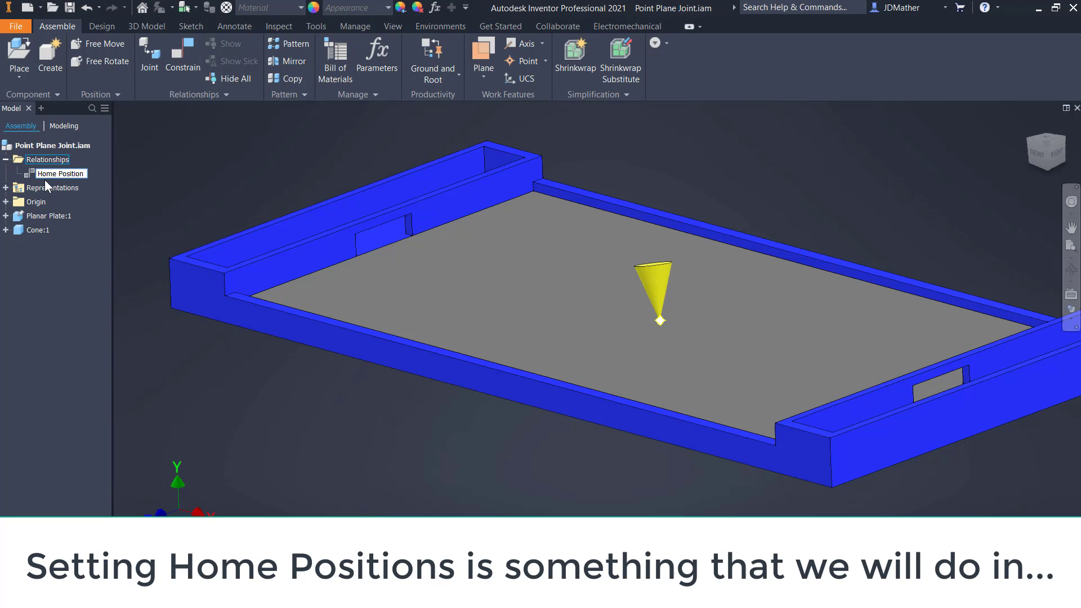
{"action": "key", "text": "Return"}
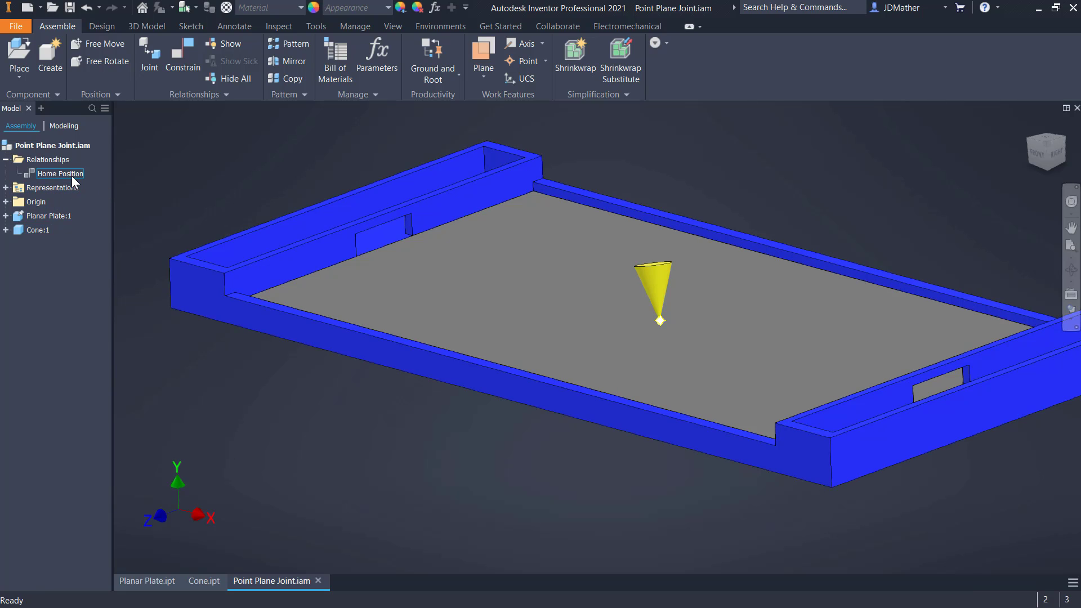
Unsuppress the Home Position mate and swing the cone about its tip slightly in the front view.
{"action": "right_click", "coordinate": [72, 176]}
{"action": "left_click", "coordinate": [101, 288]}
{"action": "left_click", "coordinate": [1036, 157]}
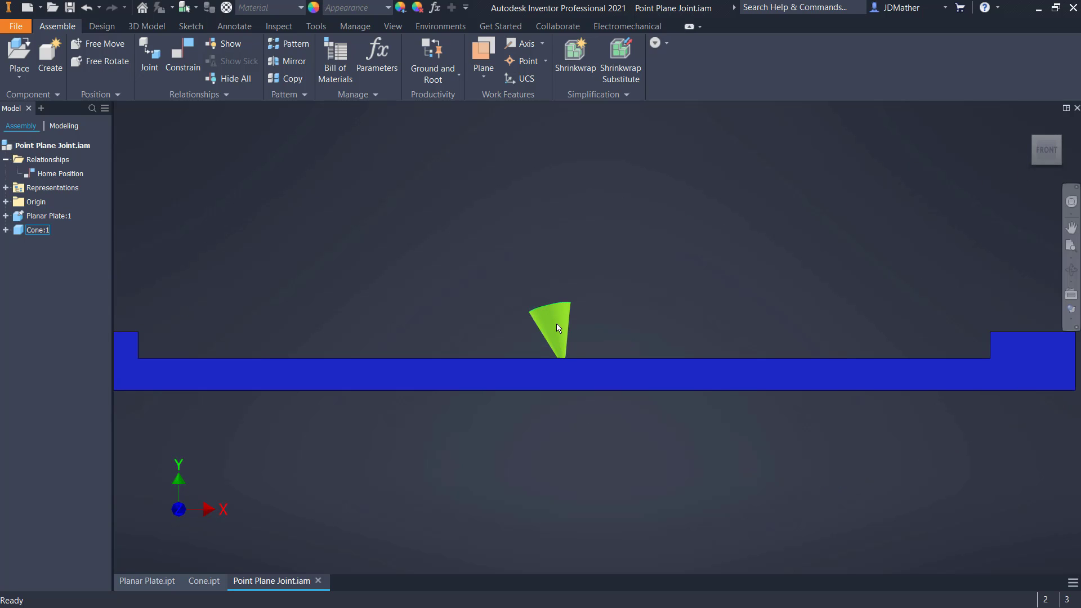
{"action": "mouse_move", "coordinate": [557, 328]}
{"action": "left_mouse_down"}
{"action": "mouse_move", "coordinate": [587, 329]}
{"action": "mouse_move", "coordinate": [538, 329]}
{"action": "mouse_move", "coordinate": [550, 332]}
{"action": "left_mouse_up"}
{"action": "left_click", "coordinate": [617, 307]}
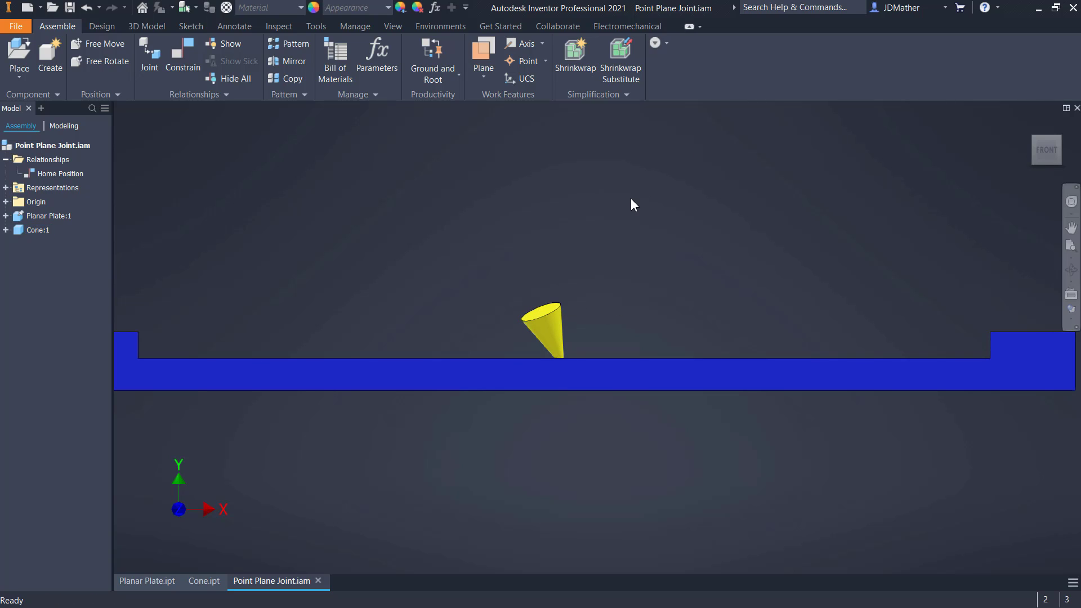
Show the assembly in its home view and hide all work features.
{"action": "right_click", "coordinate": [75, 173]}
{"action": "key", "text": "Escape"}
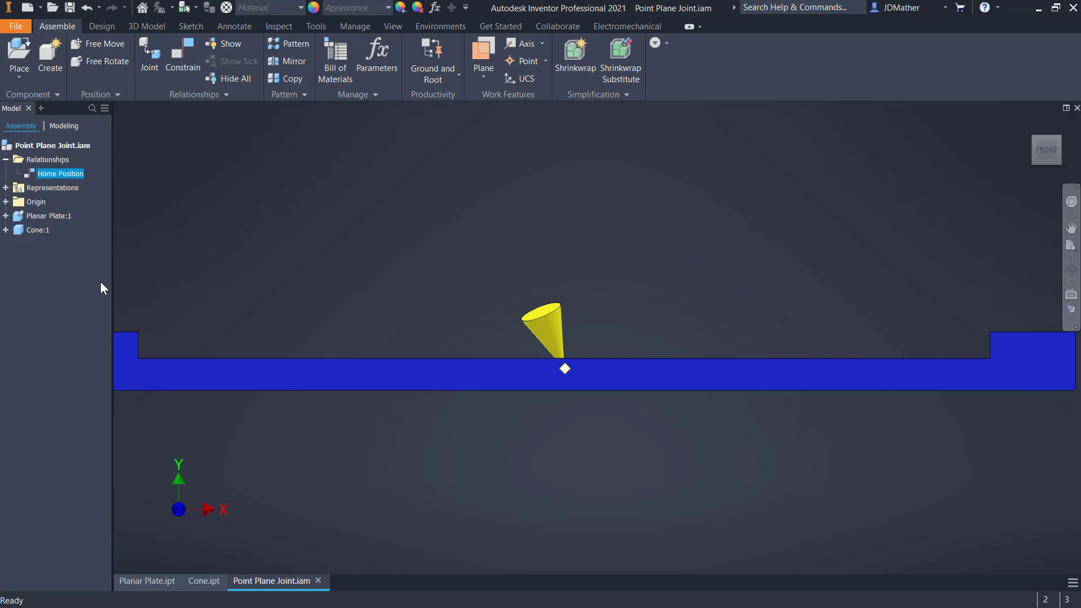
{"action": "key", "text": "F6"}
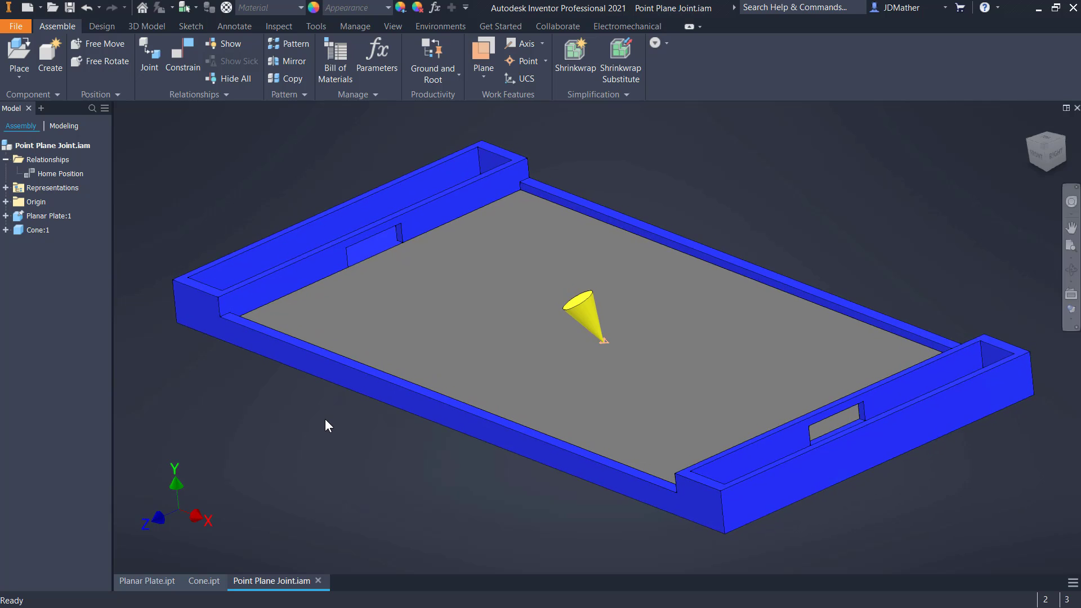
{"action": "left_click", "coordinate": [606, 276]}
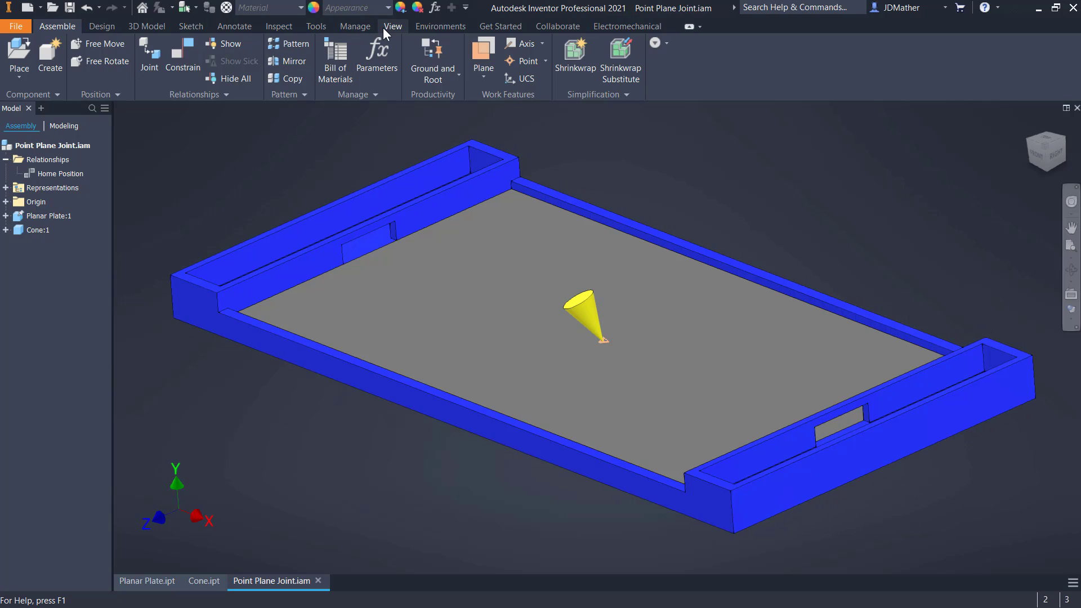
{"action": "left_click", "coordinate": [385, 28]}
{"action": "left_click", "coordinate": [25, 72]}
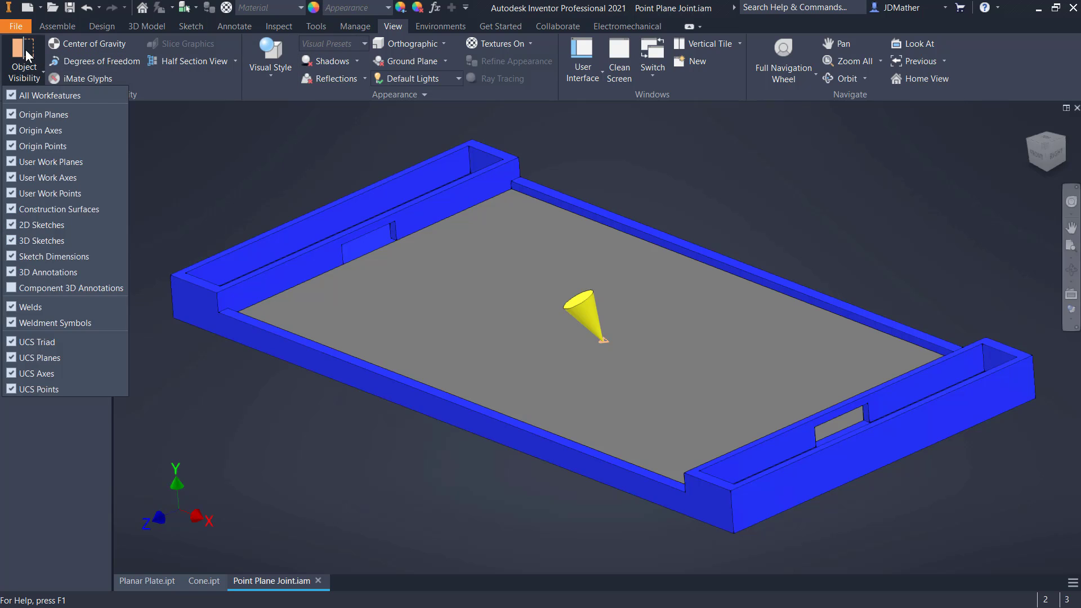
{"action": "left_click", "coordinate": [11, 96]}
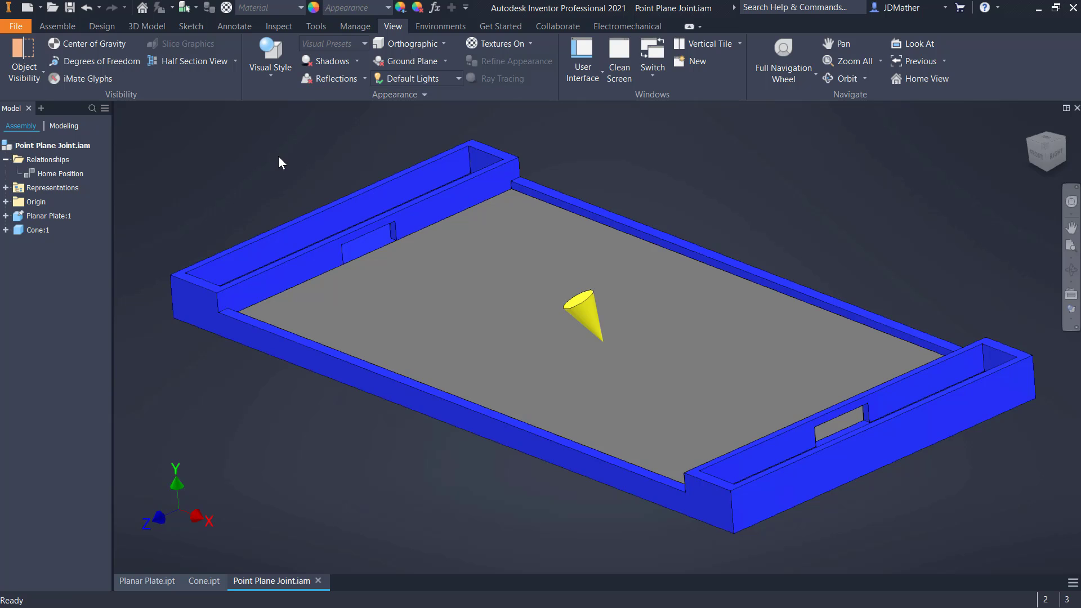
Enter the Dynamic Simulation environment and move the Simulation Player clear of the browser.
{"action": "left_click", "coordinate": [440, 27]}
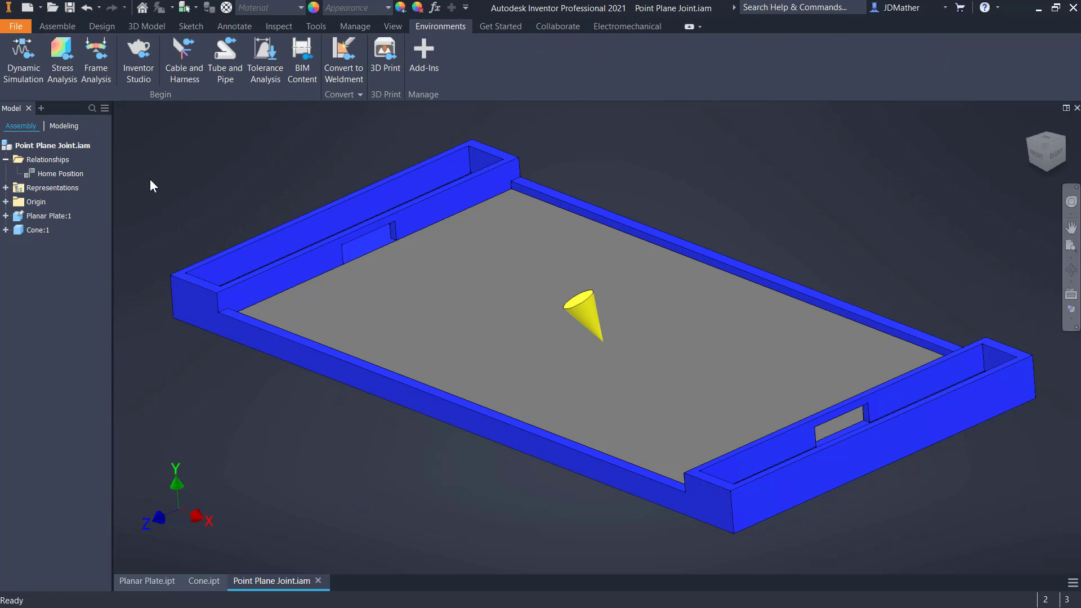
{"action": "left_click", "coordinate": [21, 53]}
{"action": "left_click_drag", "start_coordinate": [305, 133], "coordinate": [718, 138]}
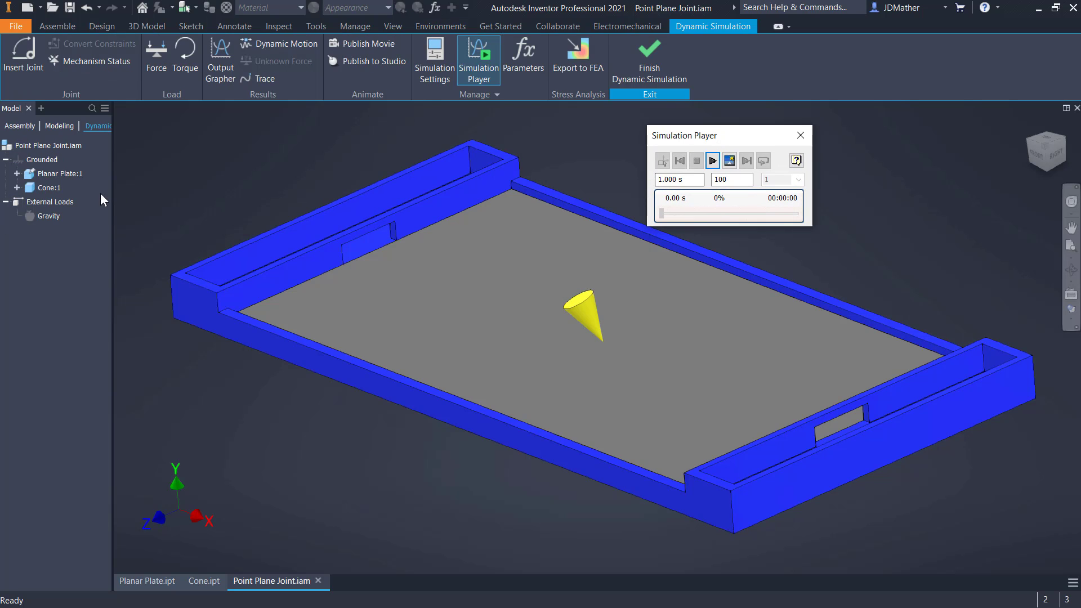
Define gravity of 386.220 in/s^2 acting downward, using the plate's vertical corner edge as the direction.
{"action": "right_click", "coordinate": [46, 215]}
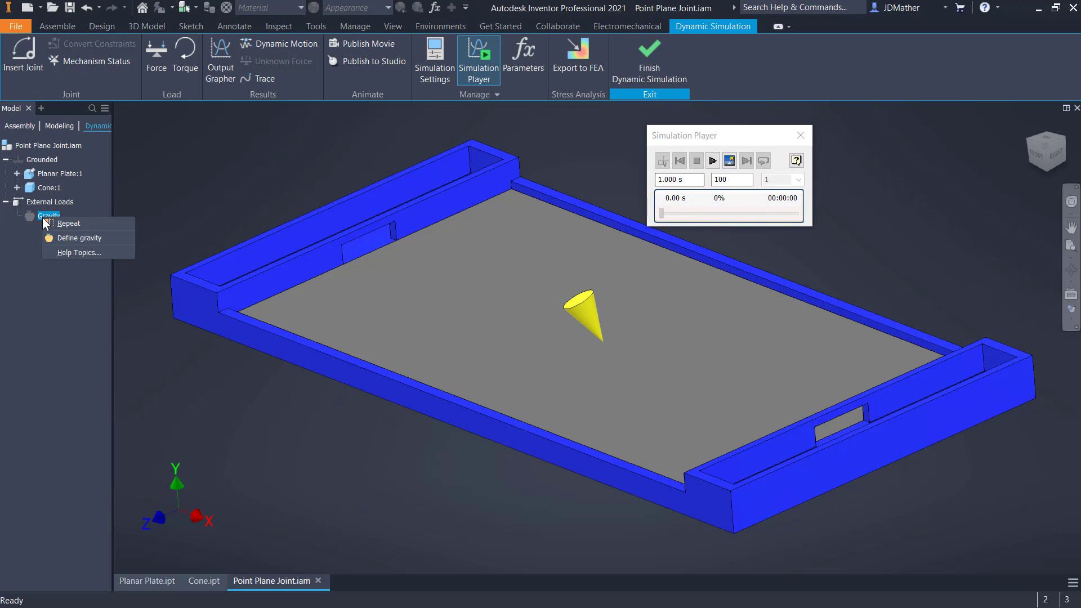
{"action": "left_click", "coordinate": [70, 239]}
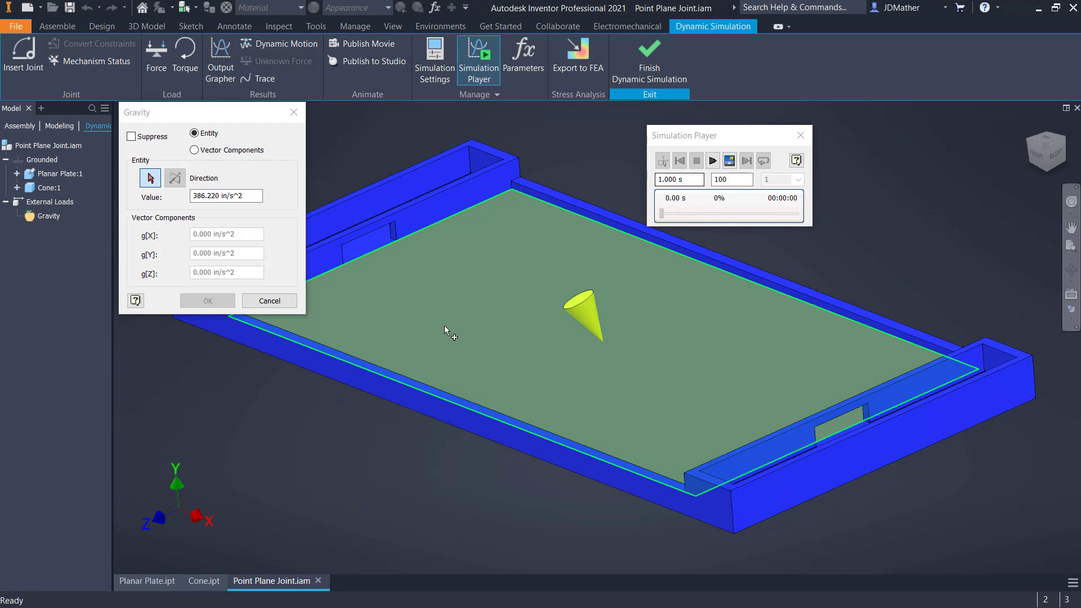
{"action": "mouse_move", "coordinate": [451, 325]}
{"action": "left_click", "coordinate": [731, 511]}
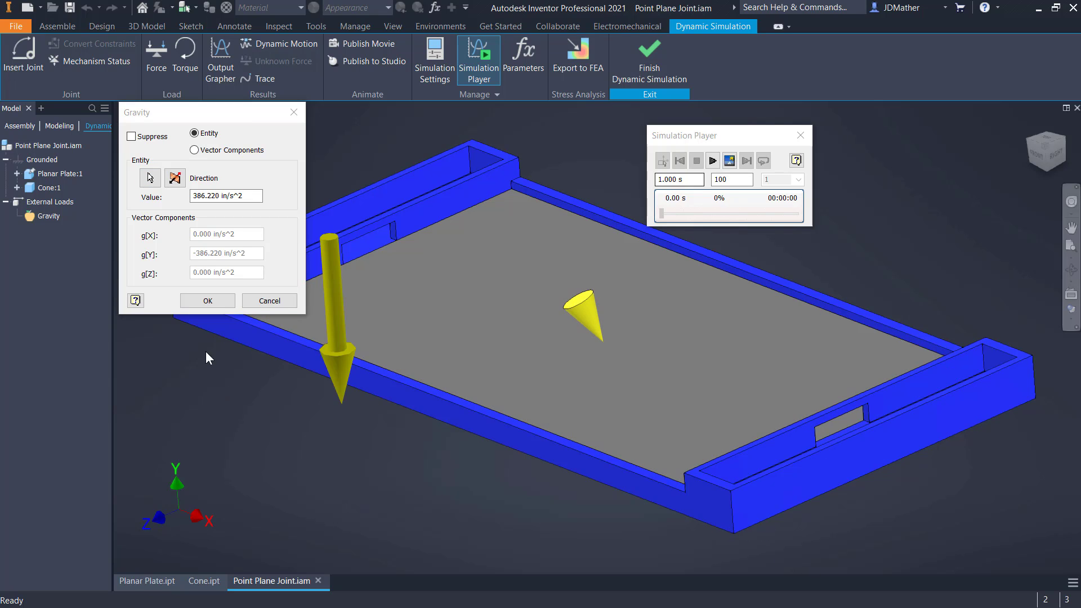
{"action": "left_click", "coordinate": [207, 302]}
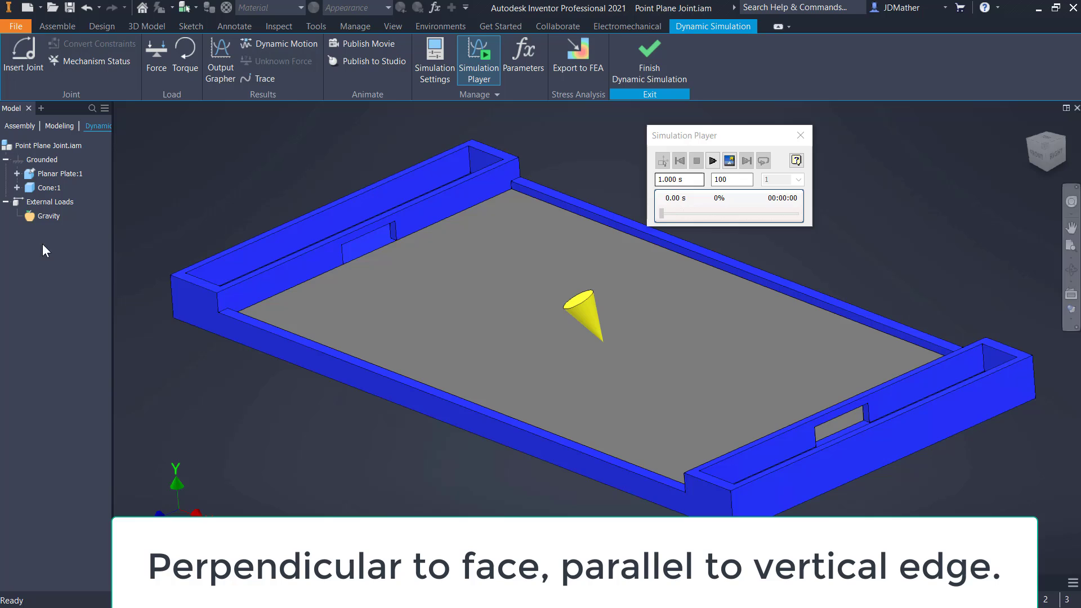
{"action": "left_click", "coordinate": [49, 204]}
{"action": "left_click", "coordinate": [179, 397]}
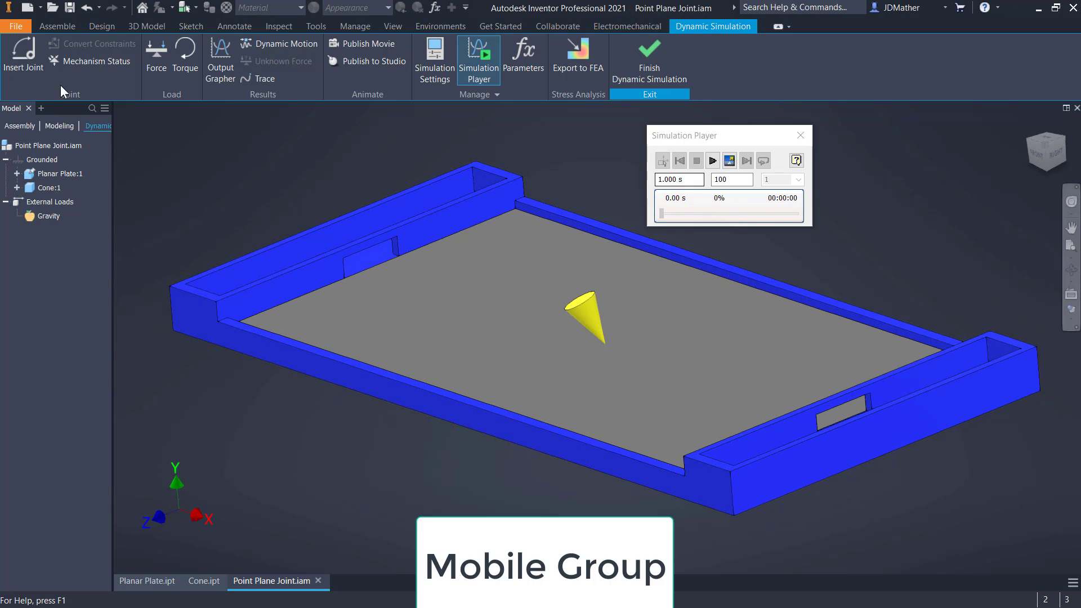
{"action": "left_click", "coordinate": [29, 62]}
{"action": "left_click", "coordinate": [304, 288]}
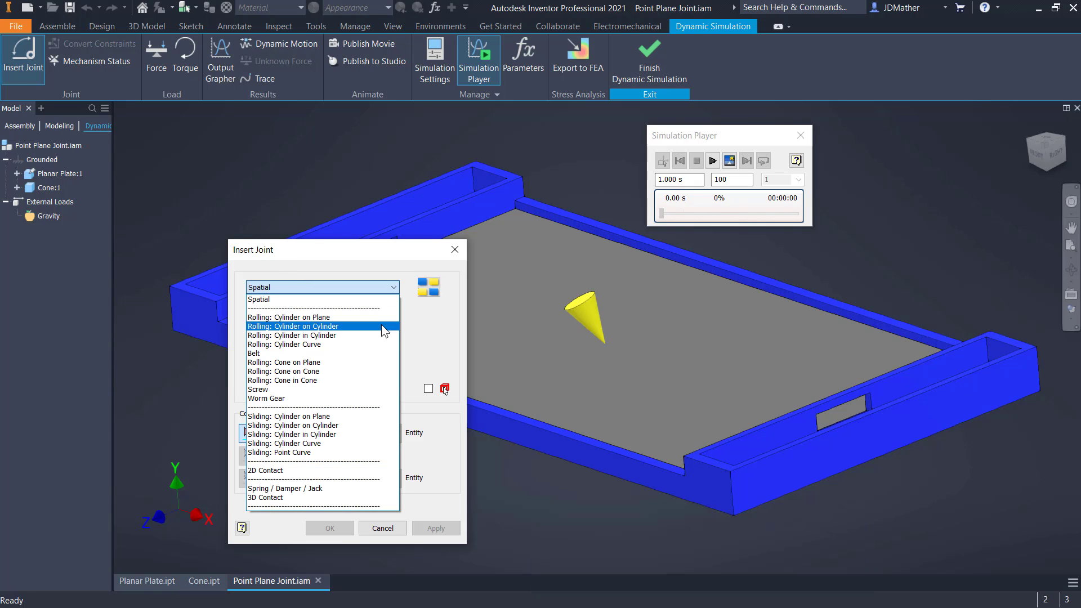
{"action": "left_click", "coordinate": [429, 290]}
{"action": "left_click", "coordinate": [430, 292]}
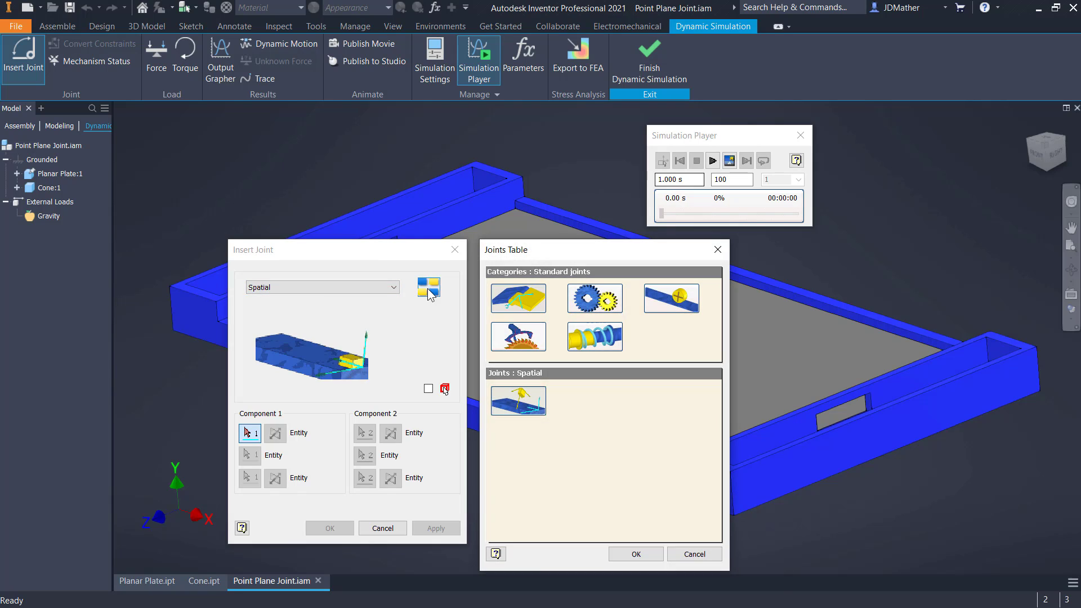
{"action": "left_click", "coordinate": [454, 249]}
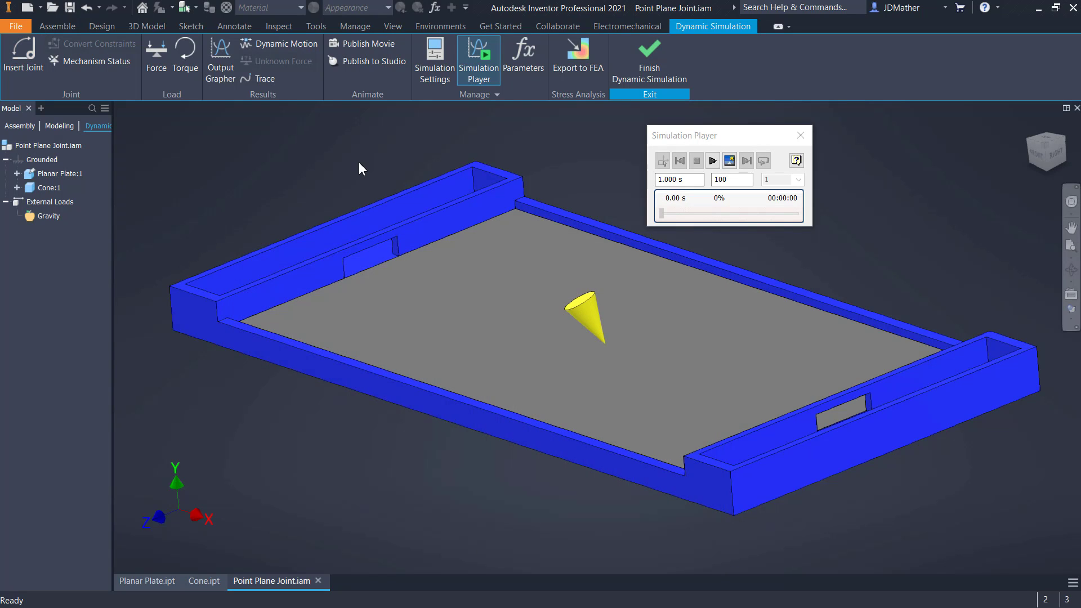
Turn off automatic conversion of constraints to standard joints in the simulation settings, without maintaining the automatically created joints.
{"action": "left_click", "coordinate": [436, 56]}
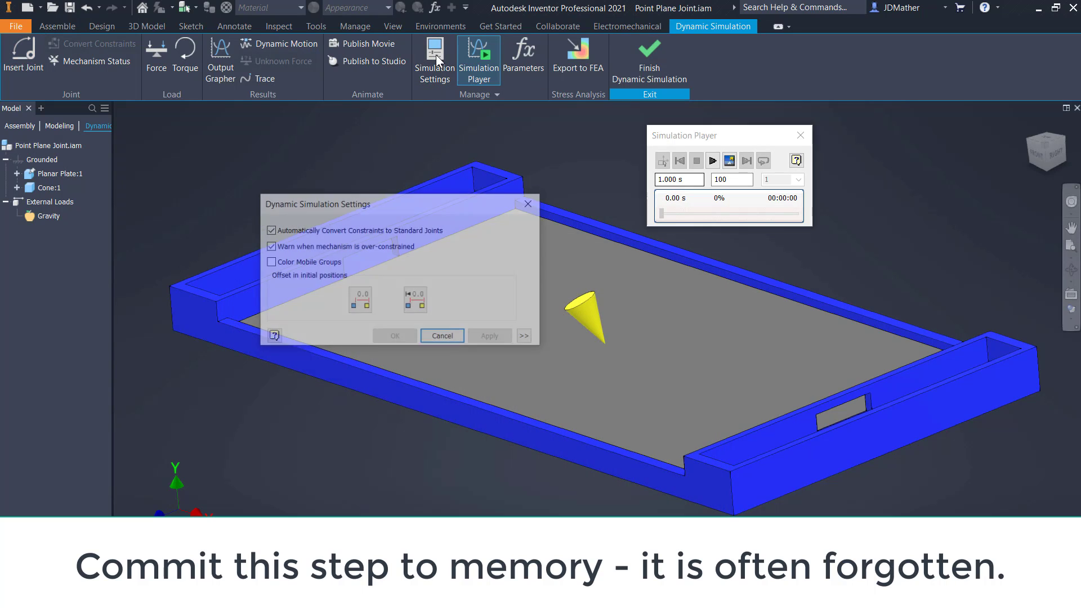
{"action": "left_click", "coordinate": [269, 230]}
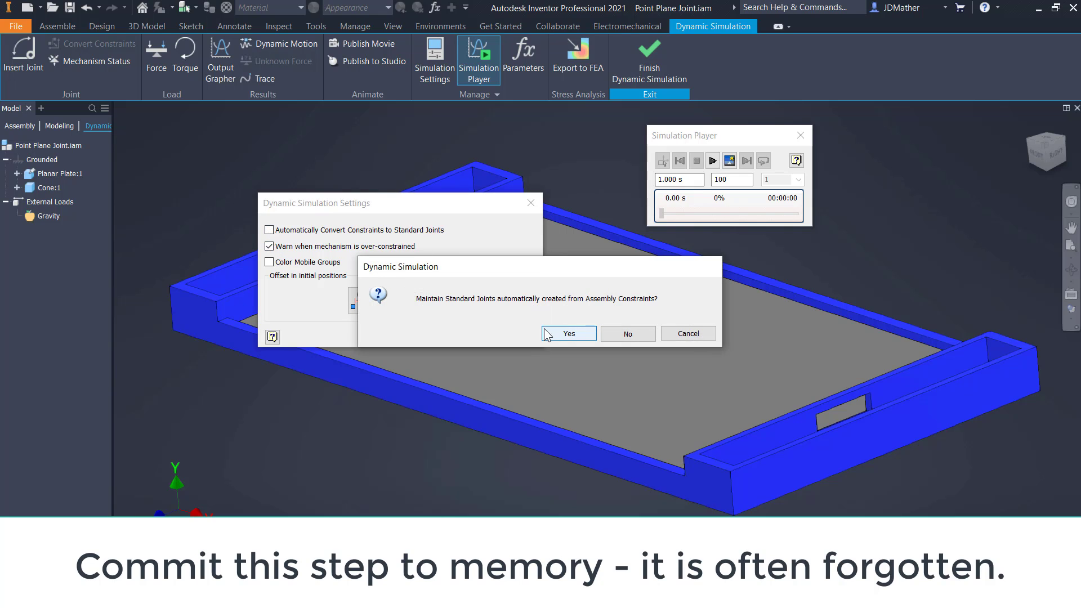
{"action": "left_click", "coordinate": [619, 333]}
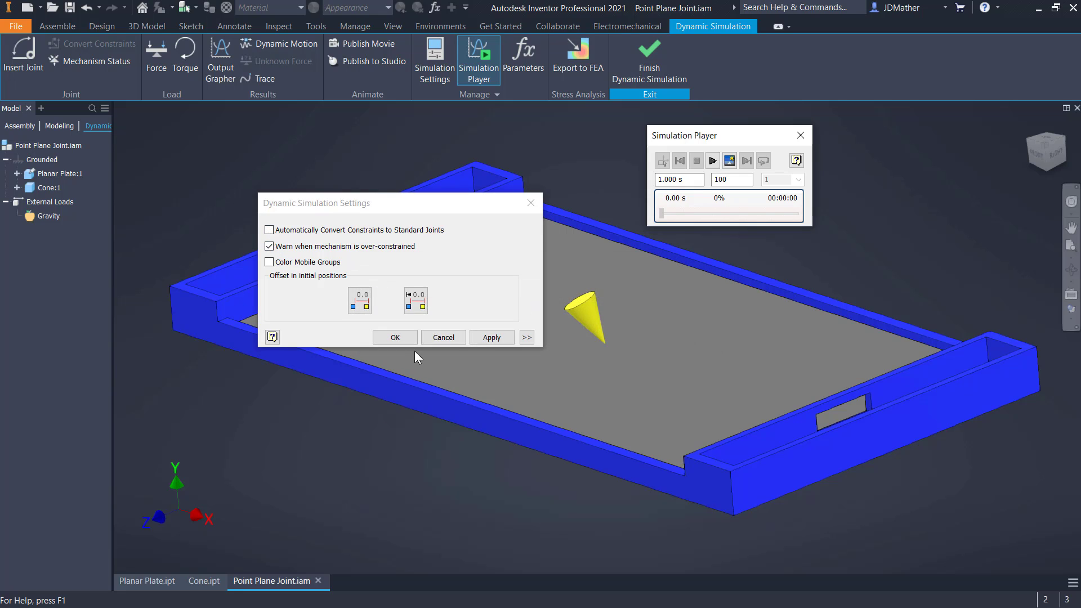
{"action": "left_click", "coordinate": [397, 334]}
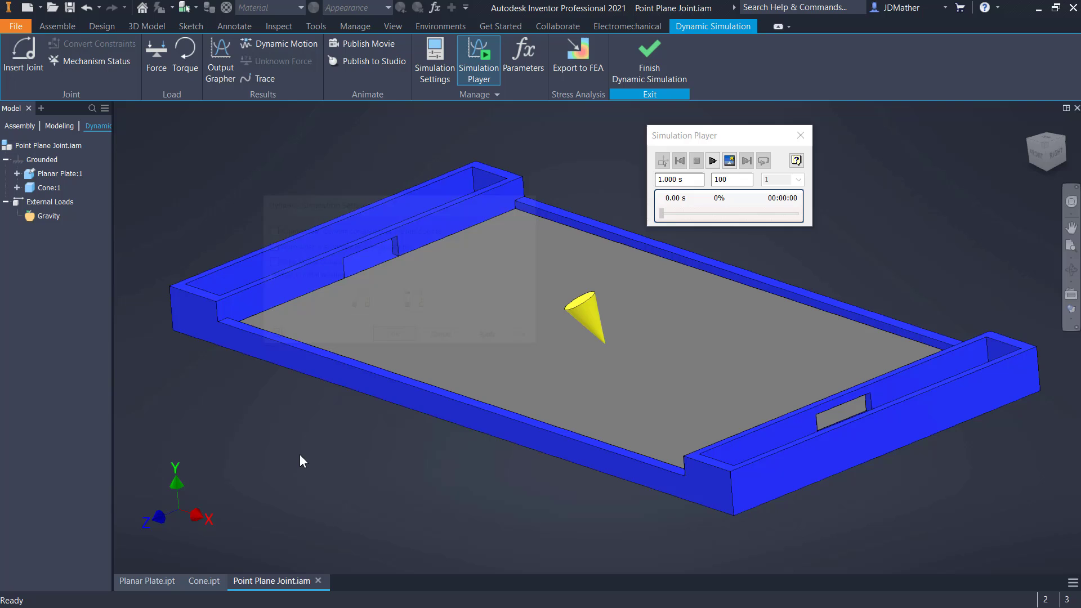
Start a Point-Plane joint with the plate's gray top face as the plane for component 1.
{"action": "left_click", "coordinate": [25, 68]}
{"action": "left_click", "coordinate": [426, 289]}
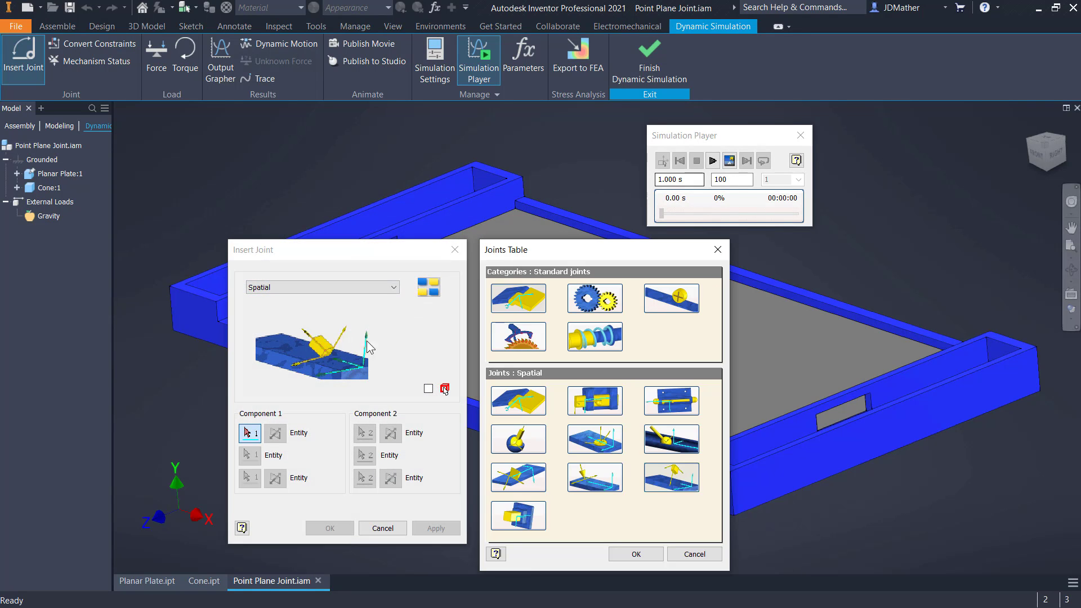
{"action": "left_click", "coordinate": [595, 480]}
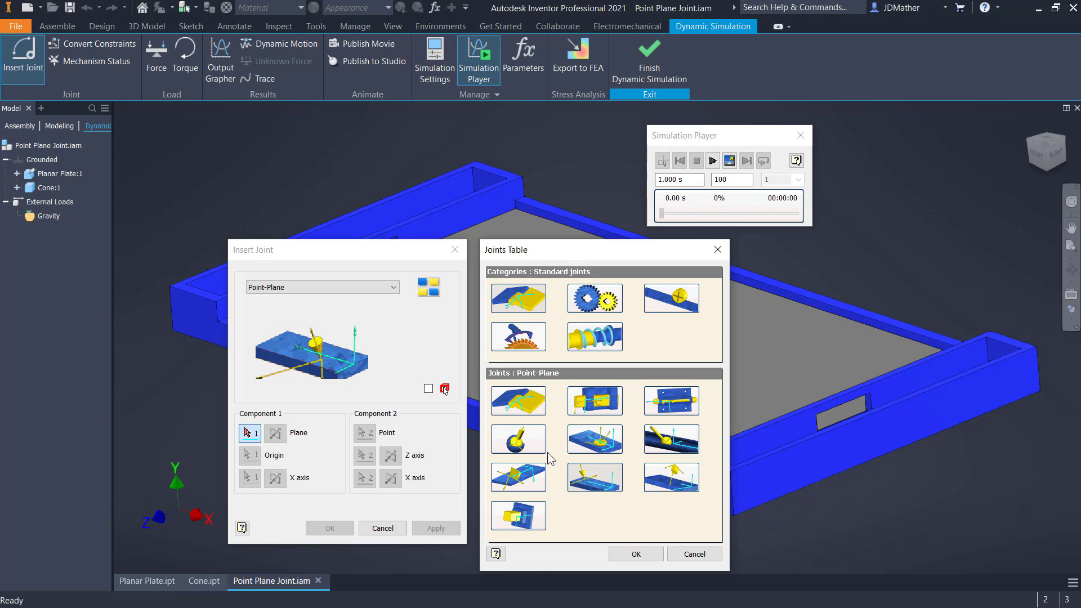
{"action": "left_click", "coordinate": [635, 554]}
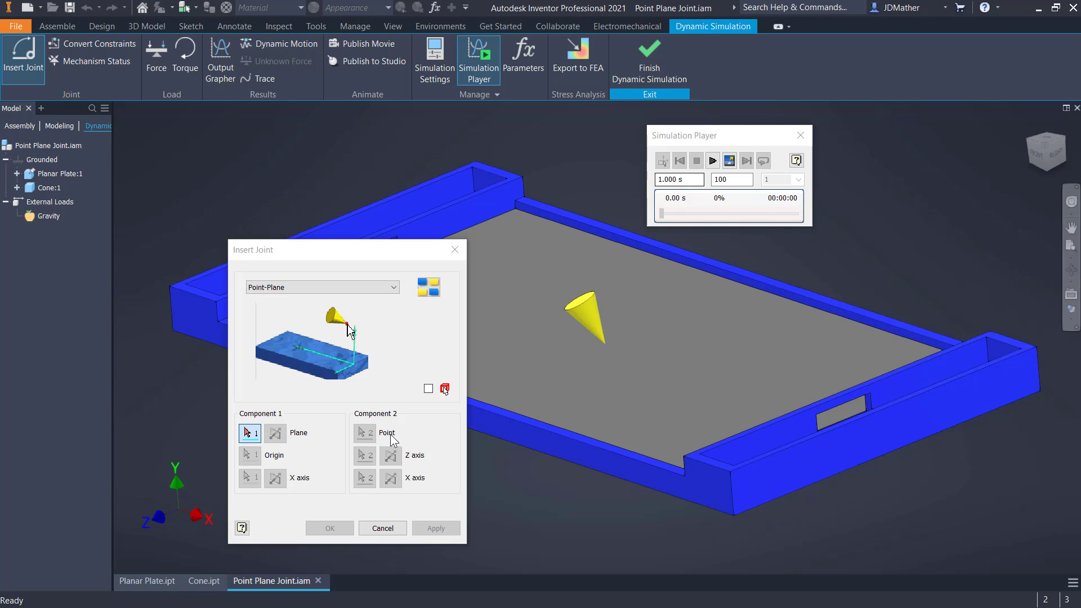
{"action": "left_click", "coordinate": [563, 397]}
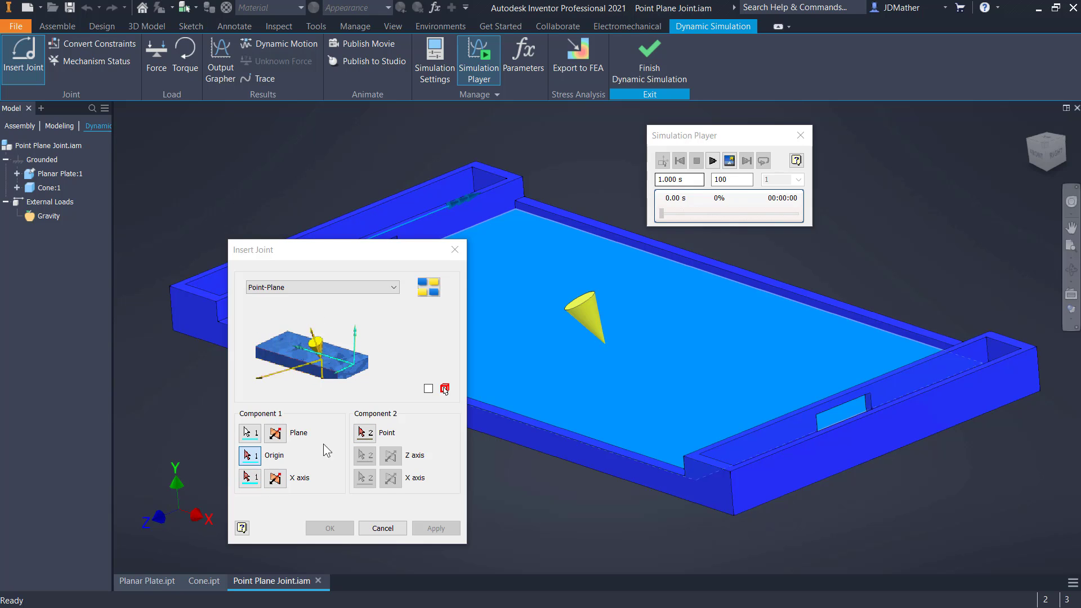
{"action": "left_click", "coordinate": [367, 434]}
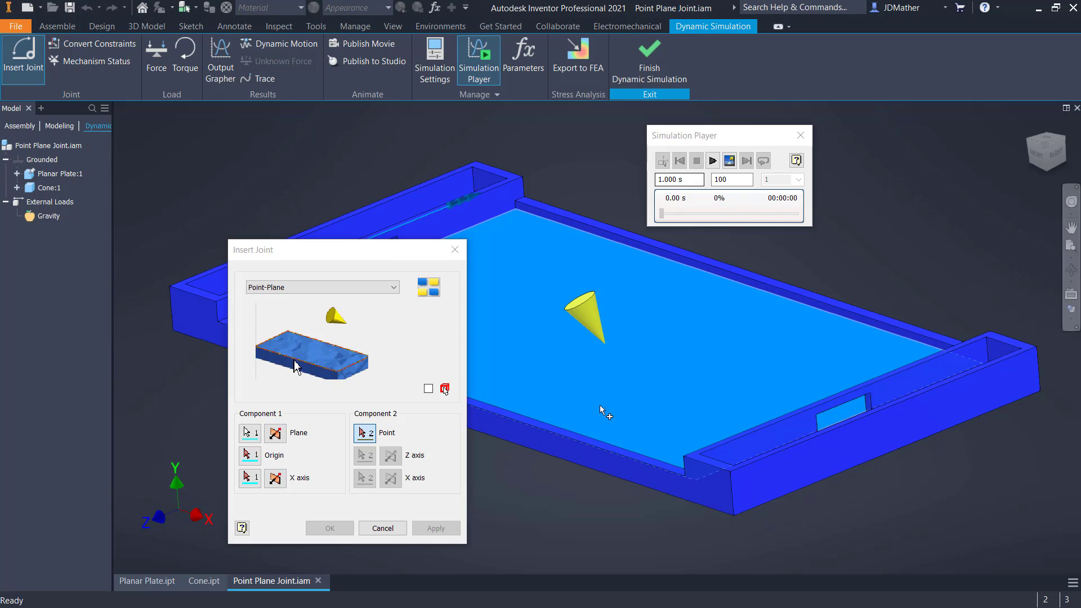
Try to pick the cone's tip directly in the model as the joint's point for component 2.
{"action": "left_click", "coordinate": [606, 346]}
{"action": "left_click", "coordinate": [535, 331]}
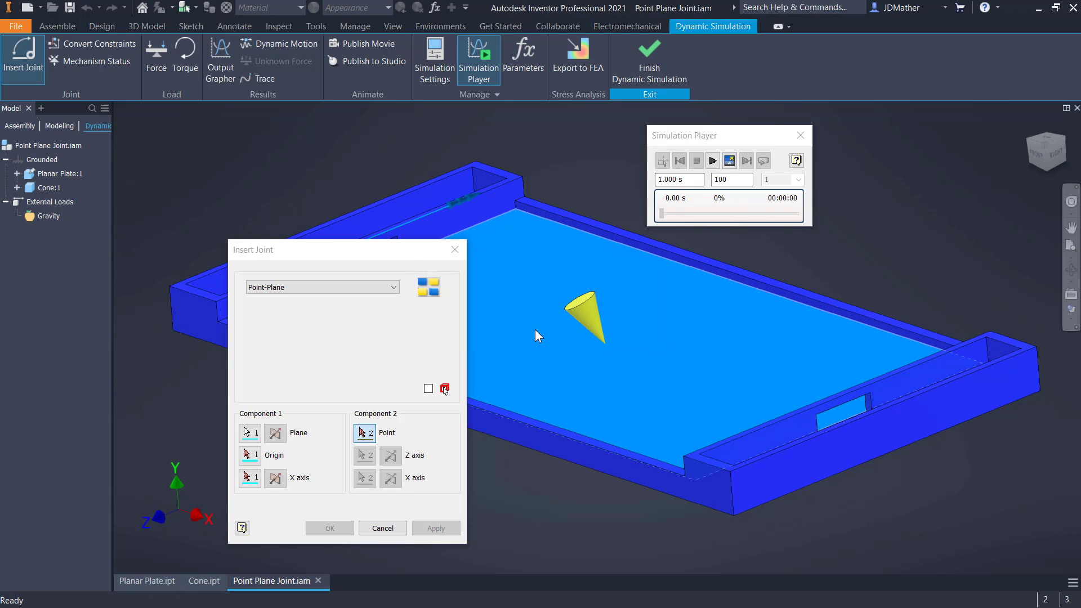
{"action": "right_click", "coordinate": [601, 340]}
{"action": "key", "text": "Escape"}
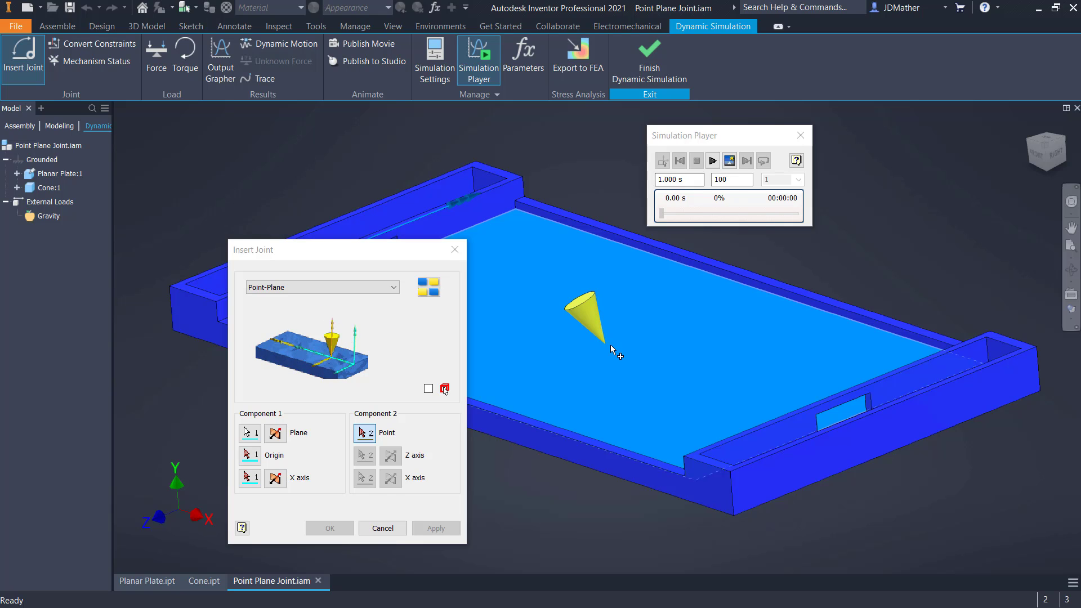
{"action": "right_click", "coordinate": [602, 341]}
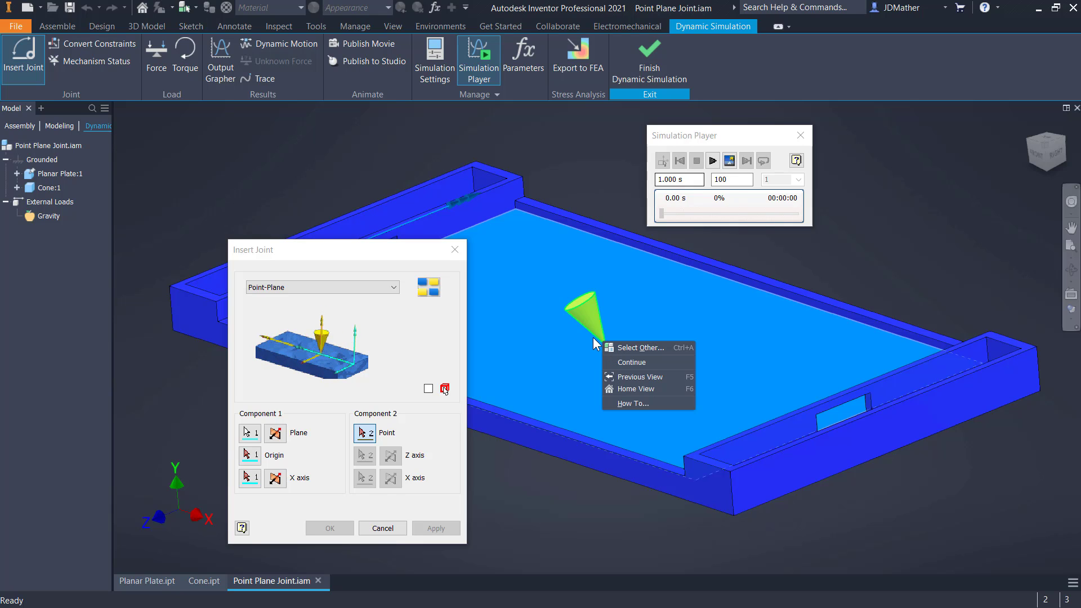
{"action": "key", "text": "Escape"}
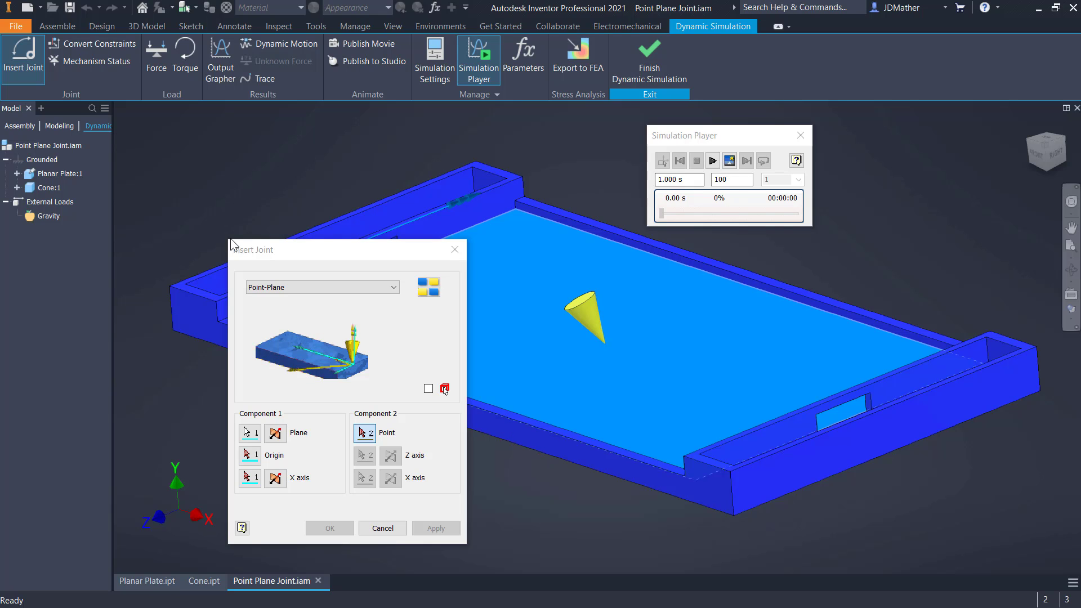
Use the Center Point from the cone's origin as the component 2 point and create the Point-Plane joint.
{"action": "left_click", "coordinate": [57, 127]}
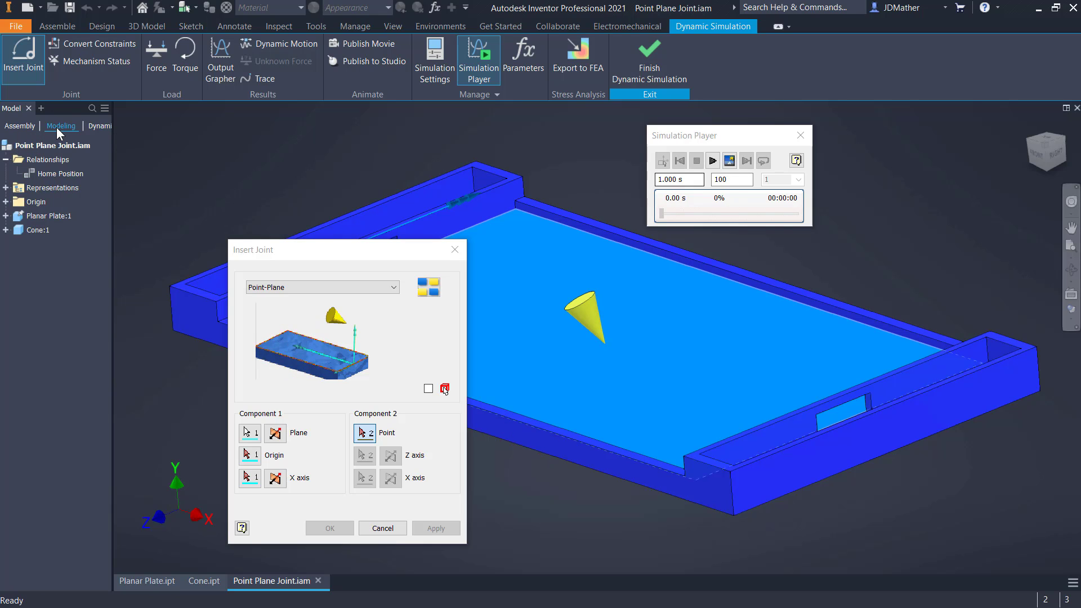
{"action": "left_click", "coordinate": [5, 231]}
{"action": "left_click", "coordinate": [17, 258]}
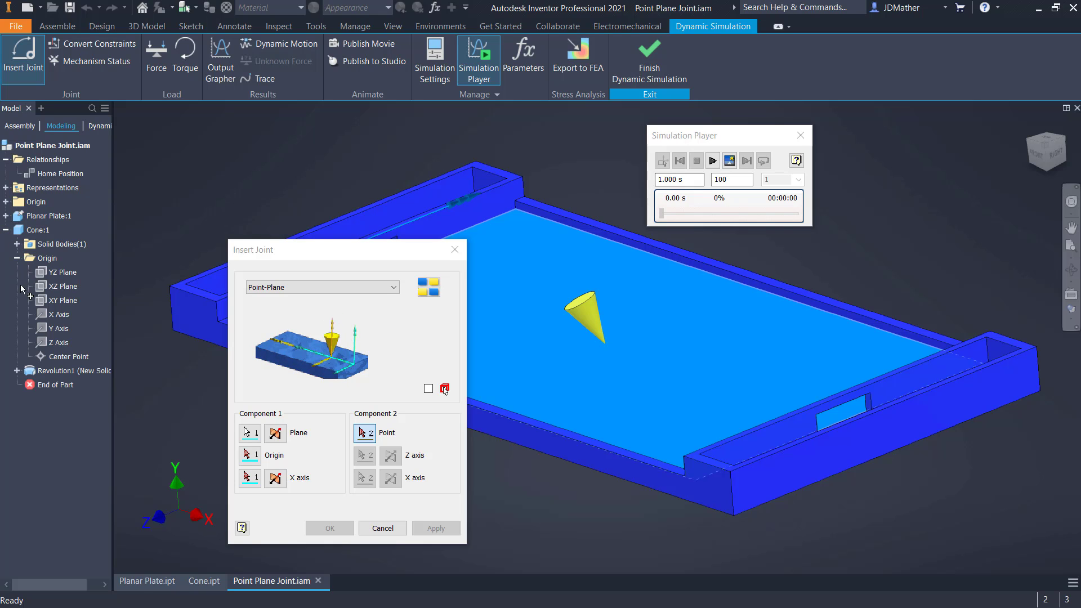
{"action": "left_click", "coordinate": [60, 359]}
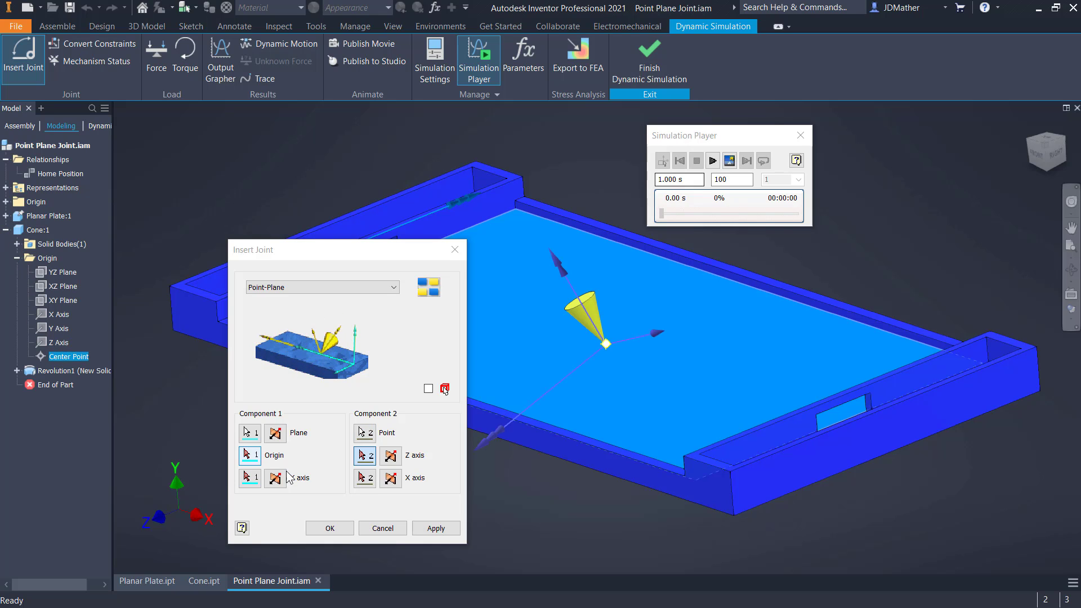
{"action": "left_click", "coordinate": [329, 528]}
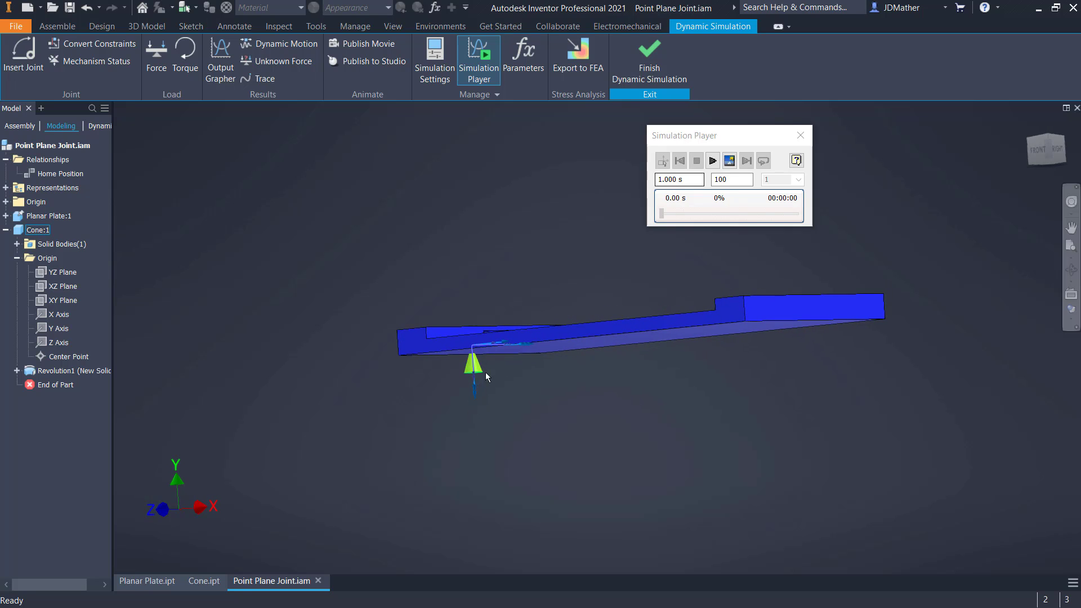
Swing the cone up from beneath the plate so that it stands on its tip above the gray face.
{"action": "middle_click_drag", "start_coordinate": [485, 373], "coordinate": [424, 386], "text": "shift"}
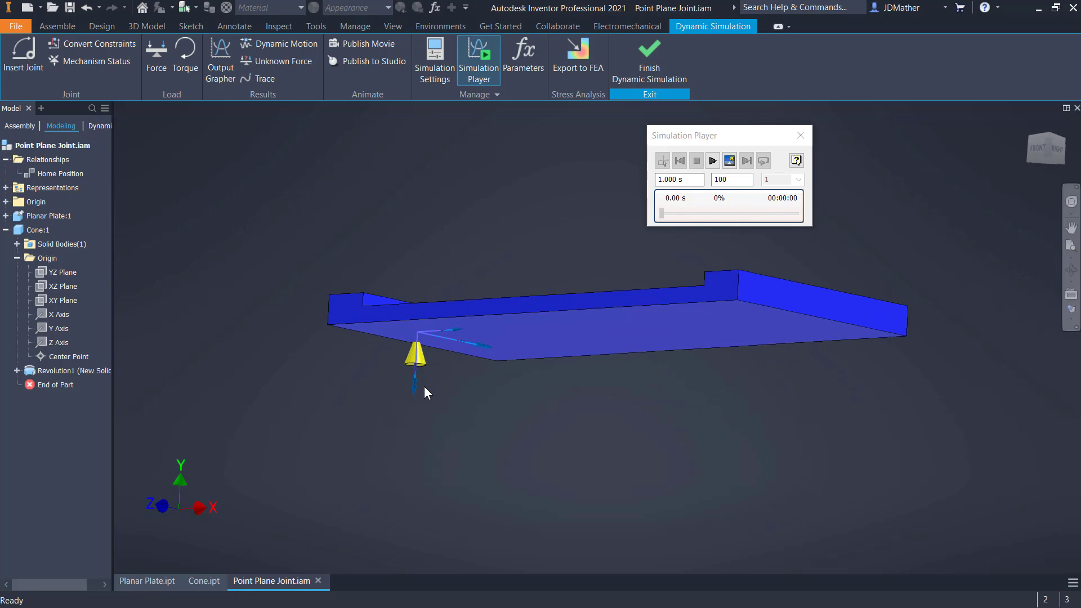
{"action": "middle_click_drag", "start_coordinate": [478, 362], "coordinate": [398, 360], "text": "shift"}
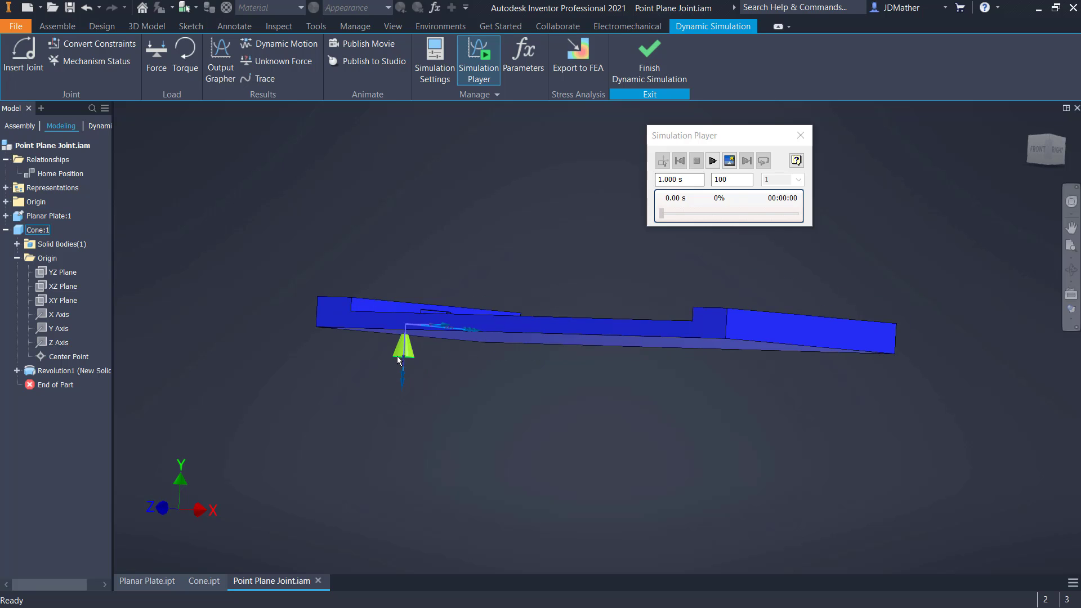
{"action": "left_click_drag", "start_coordinate": [399, 360], "coordinate": [600, 229]}
{"action": "key", "text": "F6"}
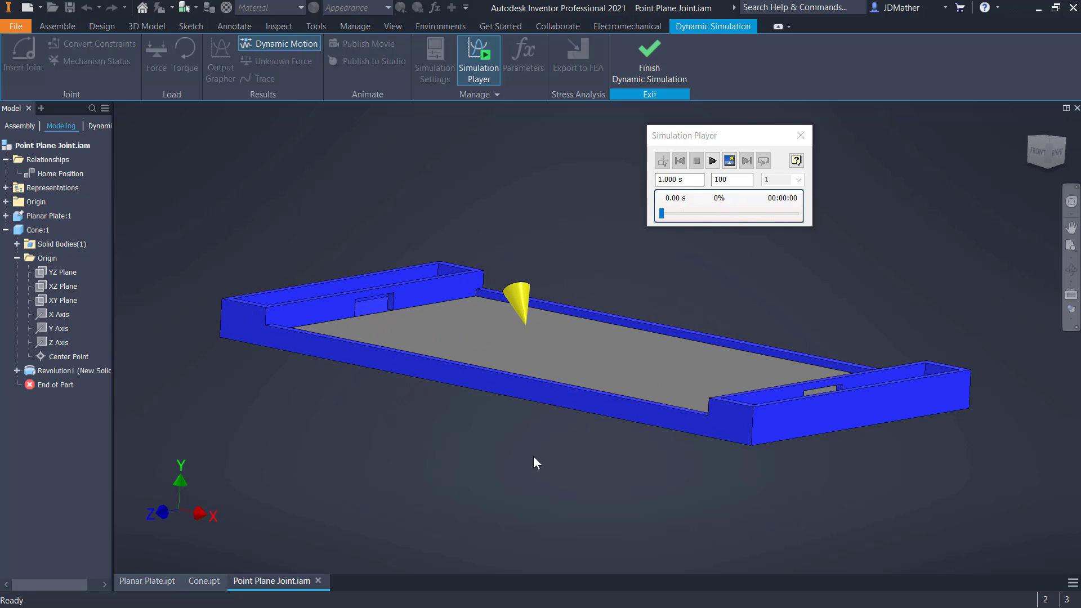
Swing the cone about its tip on the plate's gray face to try out the joint's motion.
{"action": "left_click_drag", "start_coordinate": [508, 262], "coordinate": [542, 326]}
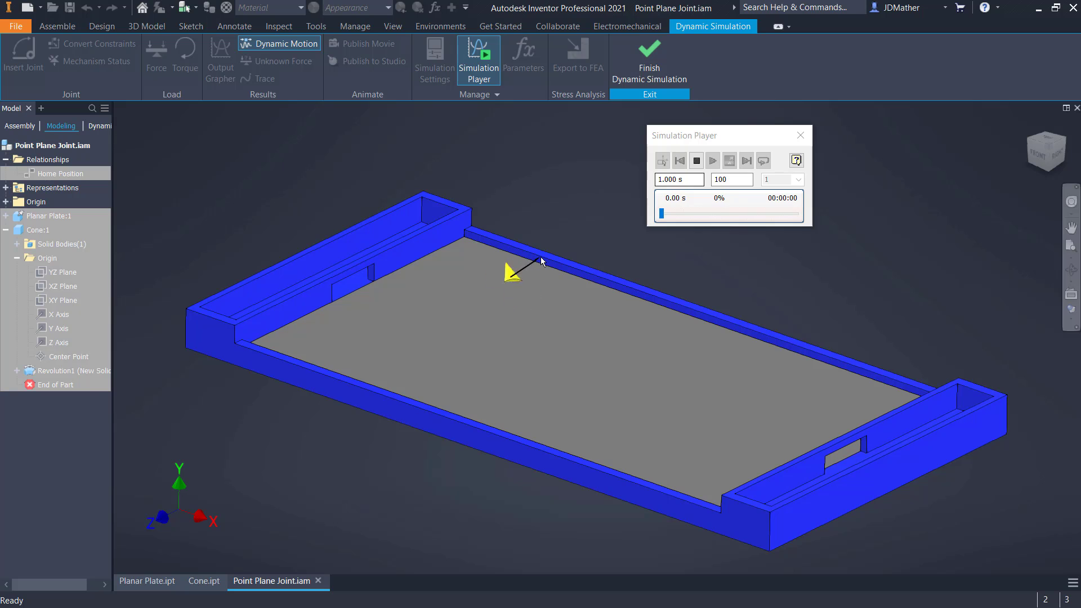
{"action": "key", "text": "Escape"}
{"action": "key", "text": "F5"}
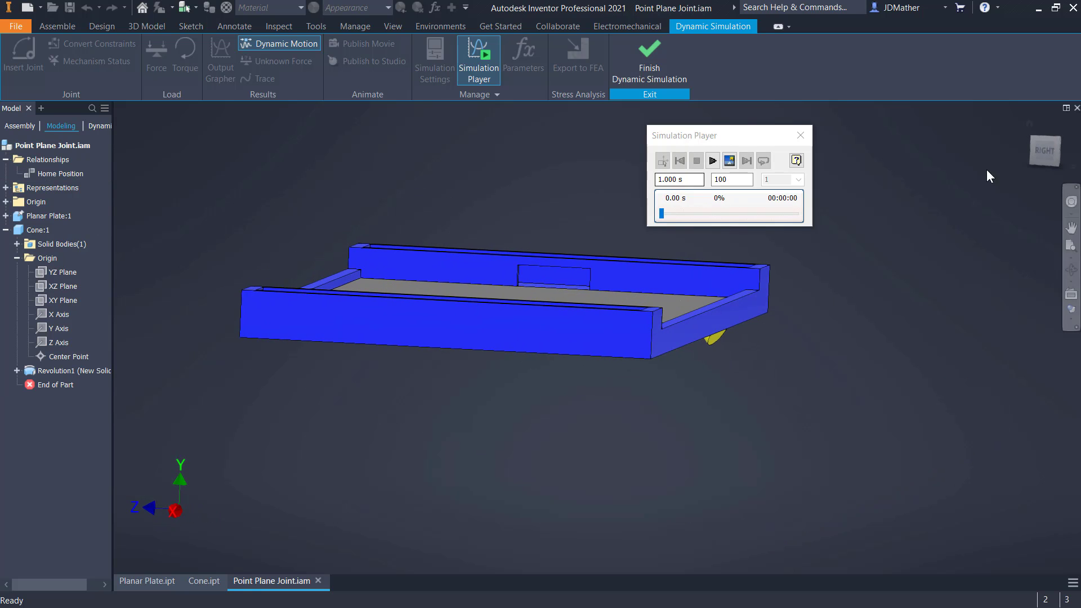
Swing the cone up from beneath the plate and slide it along the gray face in the positive X direction.
{"action": "left_click", "coordinate": [1040, 150]}
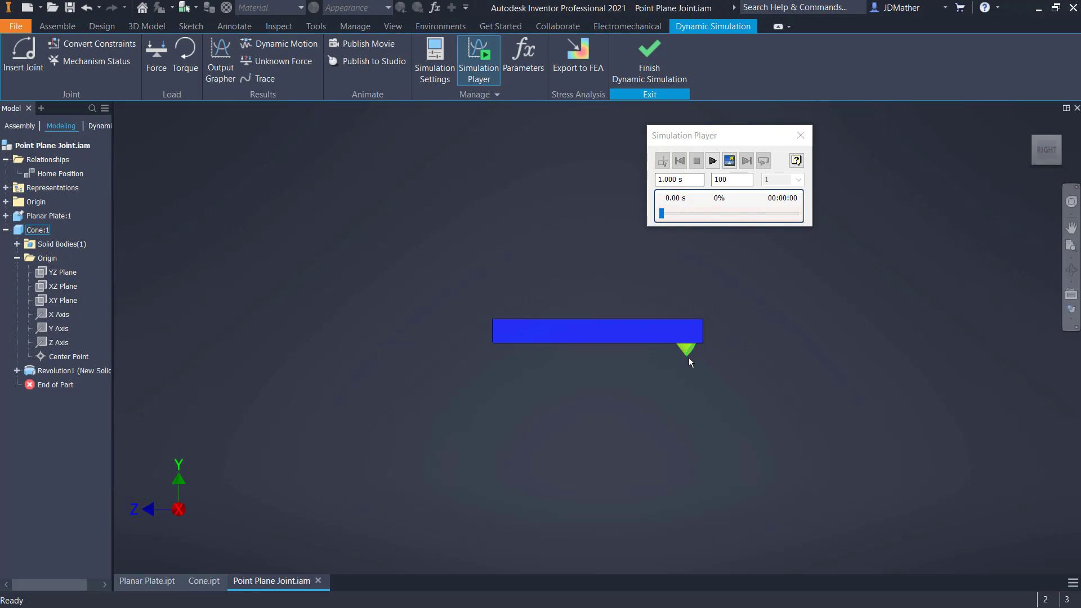
{"action": "left_click_drag", "start_coordinate": [689, 360], "coordinate": [603, 336]}
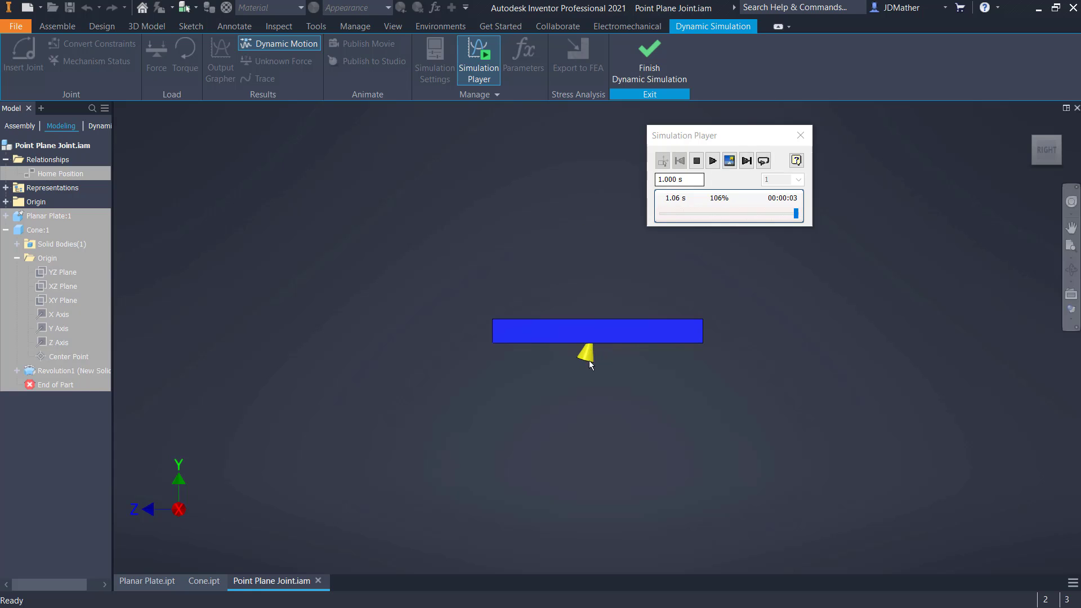
{"action": "left_click_drag", "start_coordinate": [589, 364], "coordinate": [593, 277]}
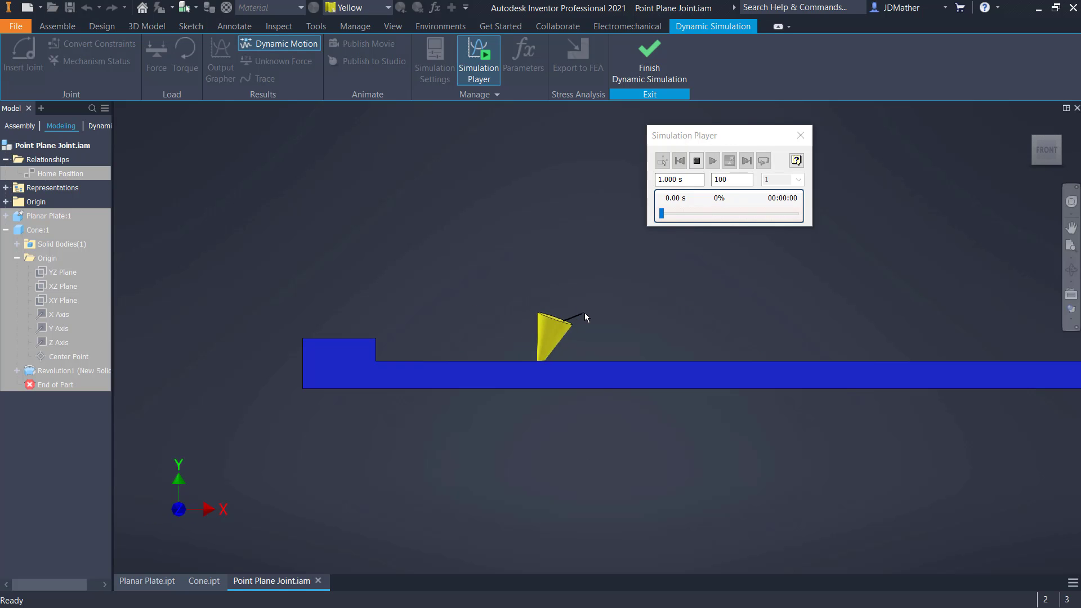
{"action": "left_click_drag", "start_coordinate": [584, 312], "coordinate": [700, 279]}
{"action": "left_click", "coordinate": [697, 160]}
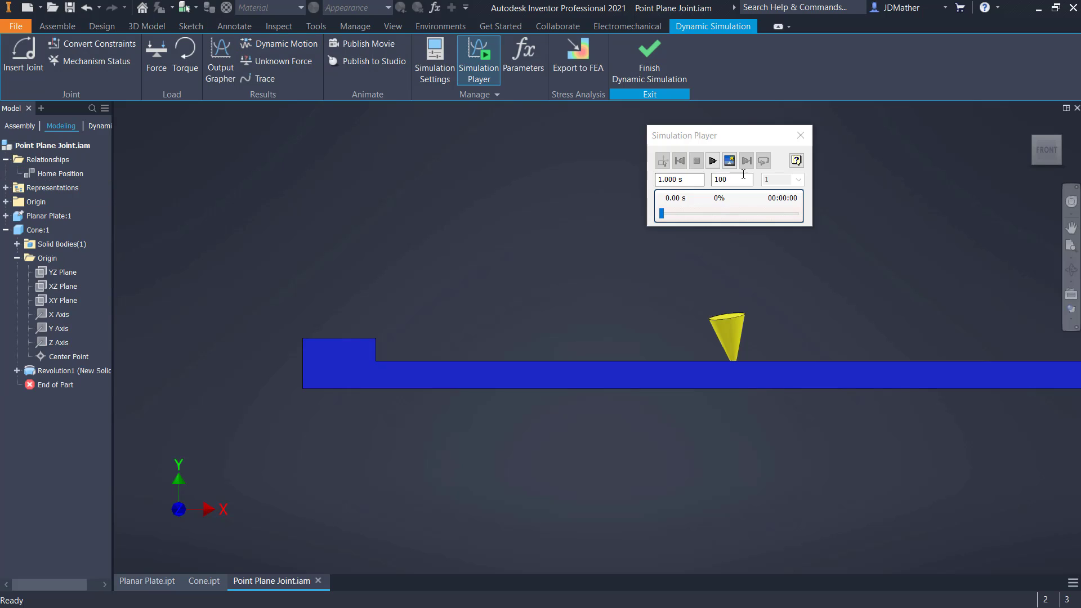
Set the simulation's number of images to 500 and tilt the cone on its tip toward positive X.
{"action": "double_click", "coordinate": [729, 179]}
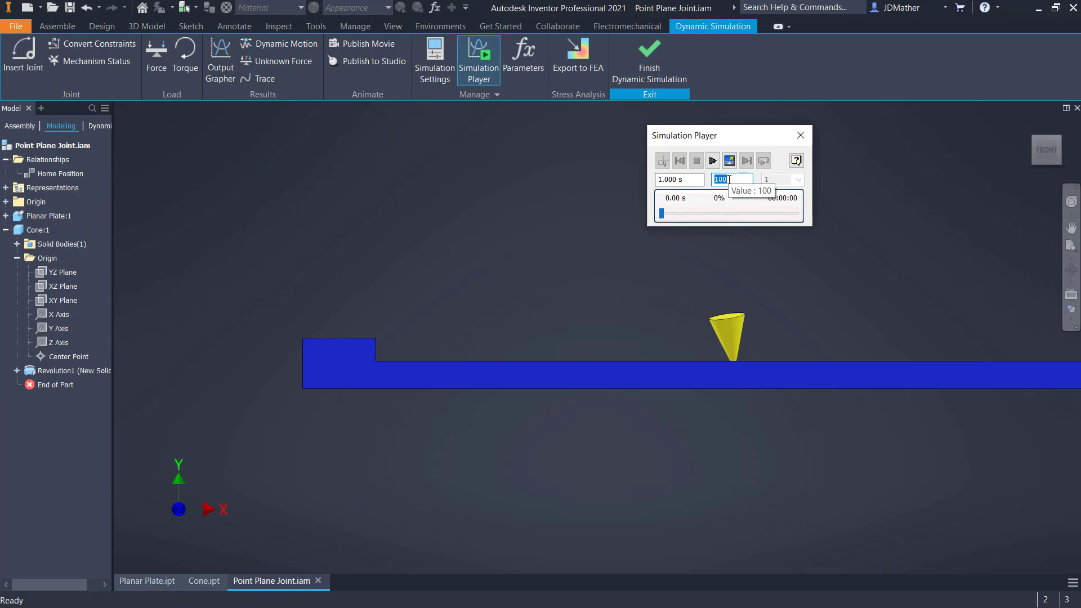
{"action": "type", "text": "5"}
{"action": "left_click_drag", "start_coordinate": [726, 332], "coordinate": [701, 313]}
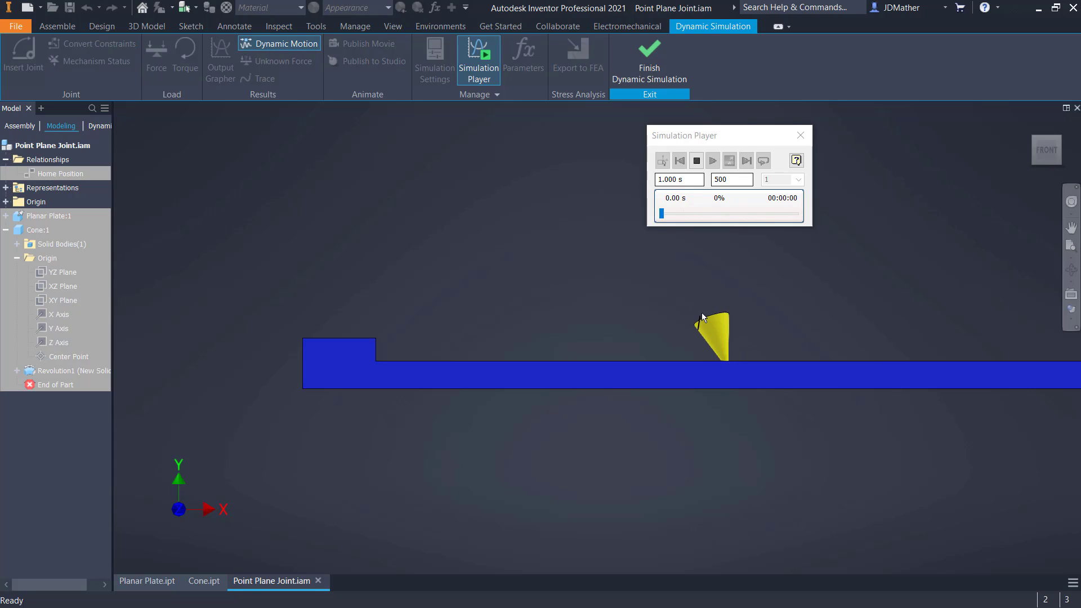
{"action": "key", "text": "Escape"}
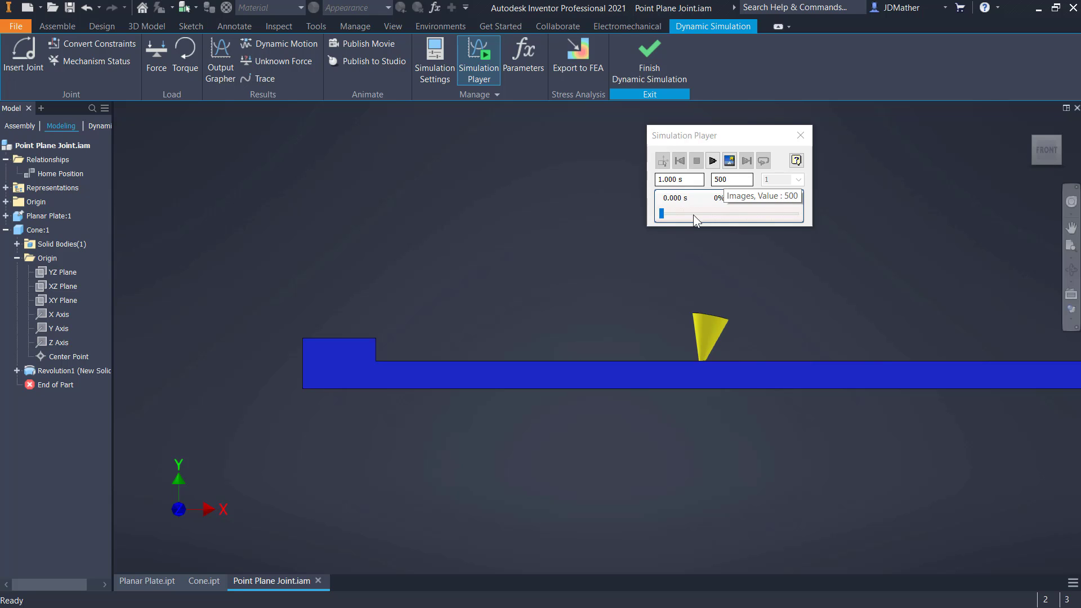
Examine the grounded part, mobile cone, Point-Plane joint and gravity load in the dynamic simulation structure.
{"action": "key", "text": "F6"}
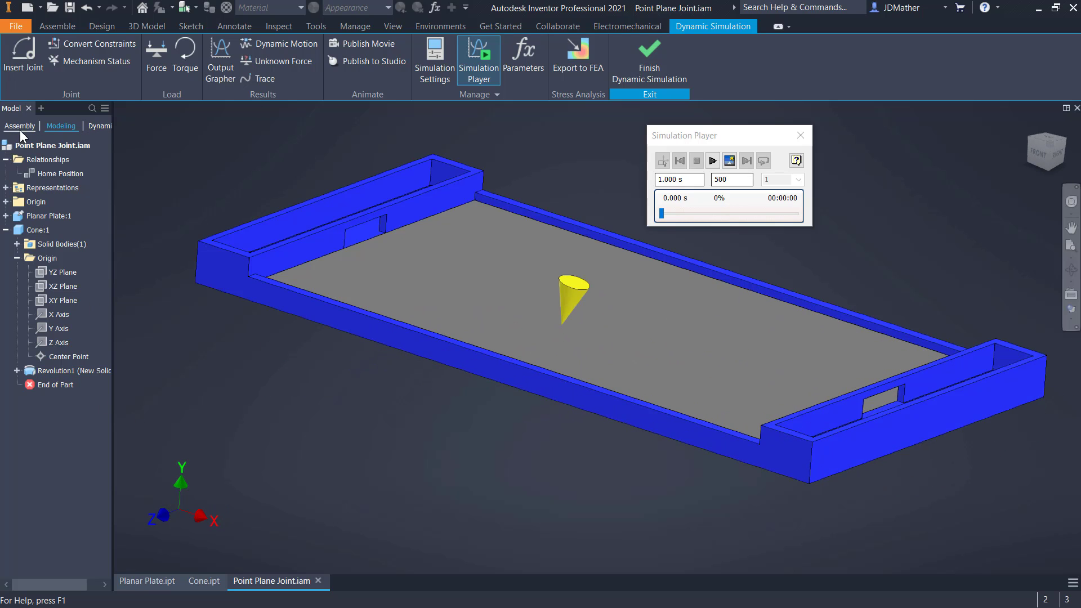
{"action": "left_click", "coordinate": [100, 126]}
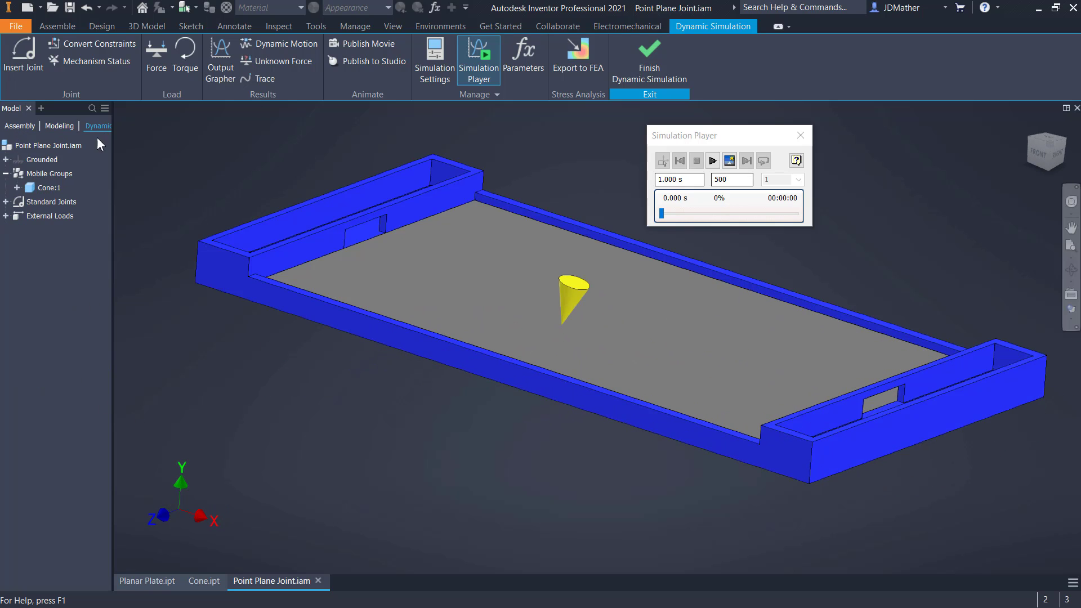
{"action": "left_click", "coordinate": [5, 202]}
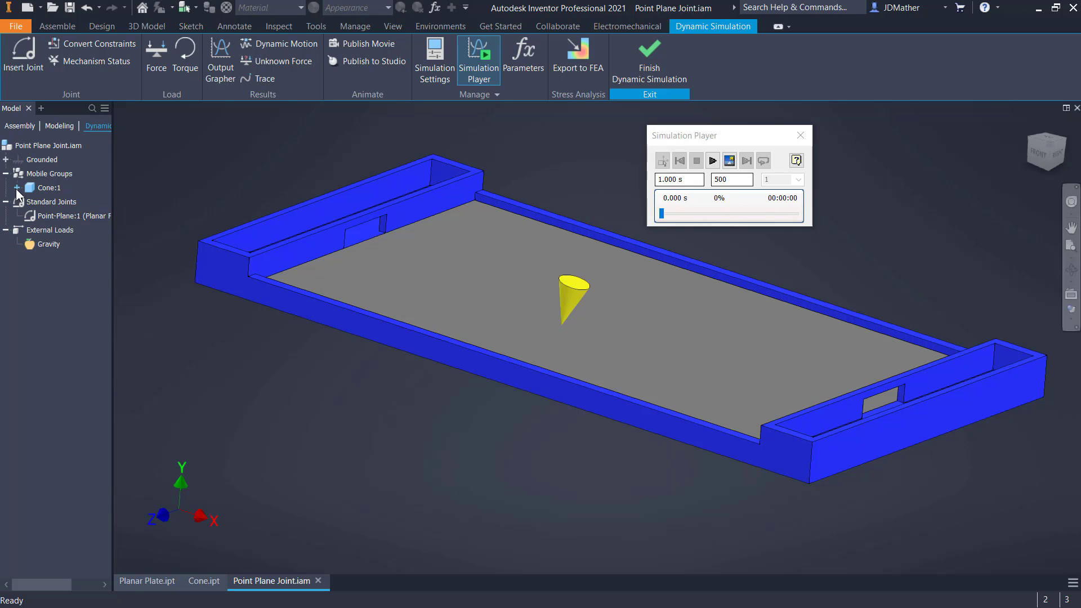
{"action": "double_click", "coordinate": [41, 160]}
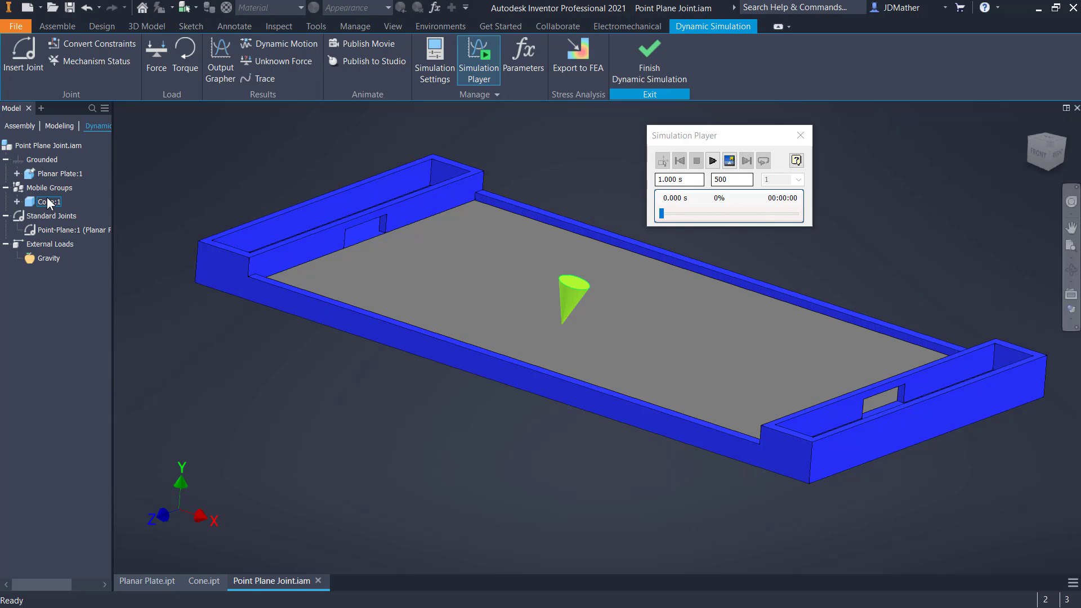
Run the simulation with only the Point-Plane joint and gravity, stop it and return to construction mode.
{"action": "left_click", "coordinate": [712, 161]}
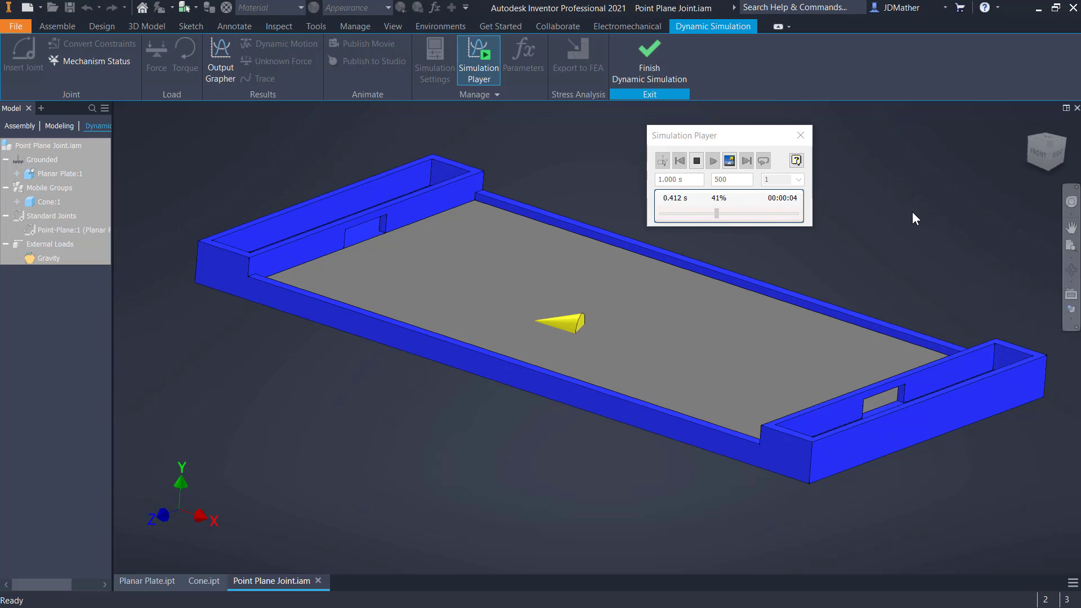
{"action": "left_click", "coordinate": [696, 161]}
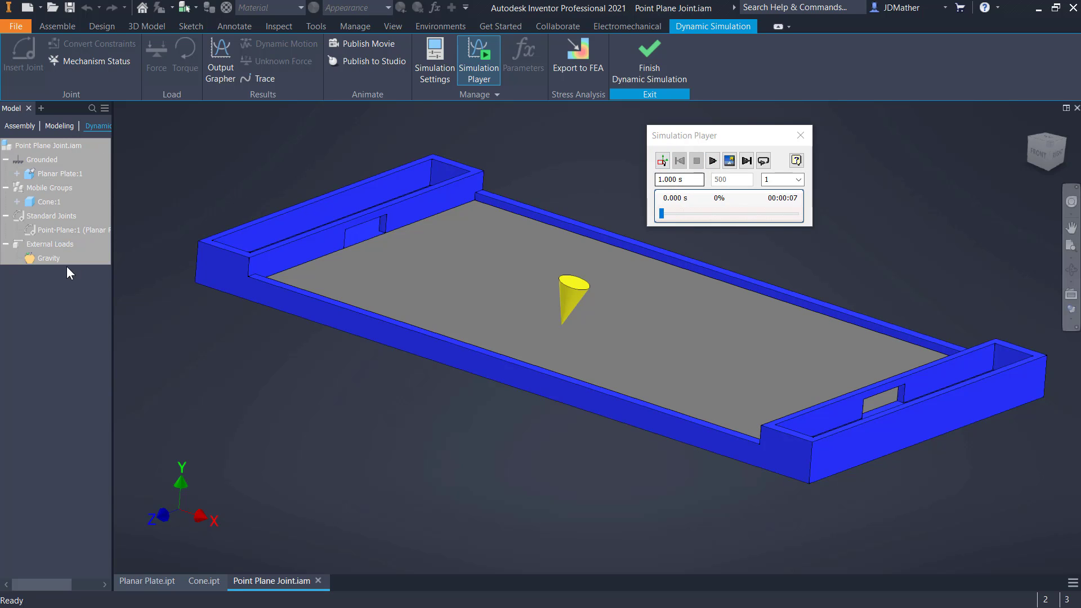
{"action": "left_click", "coordinate": [665, 162]}
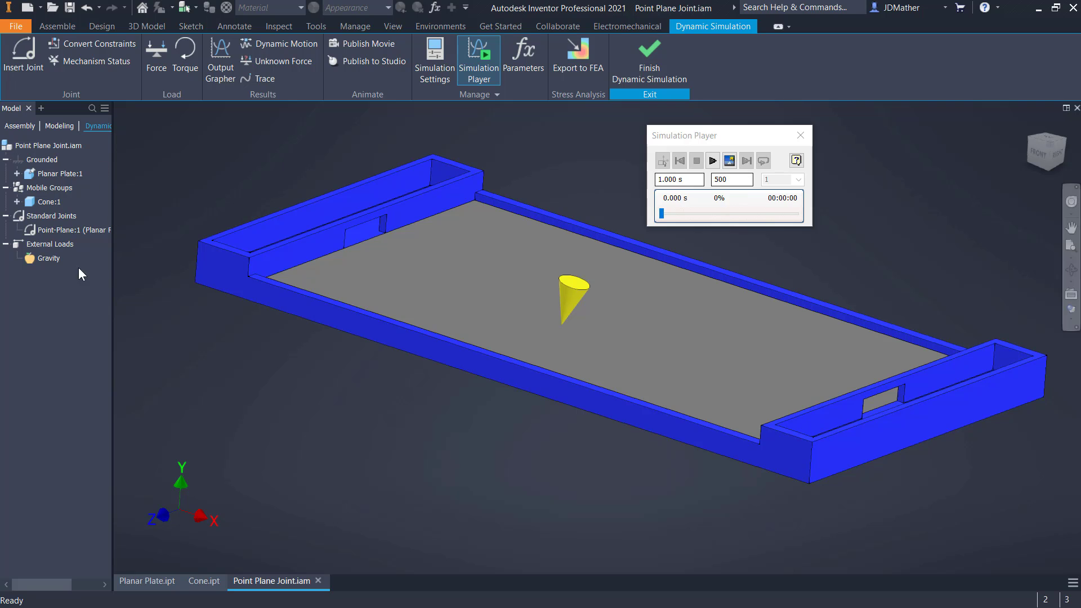
Insert a 3D Contact joint with the plate as component 1 and the cone as component 2.
{"action": "left_click", "coordinate": [29, 46]}
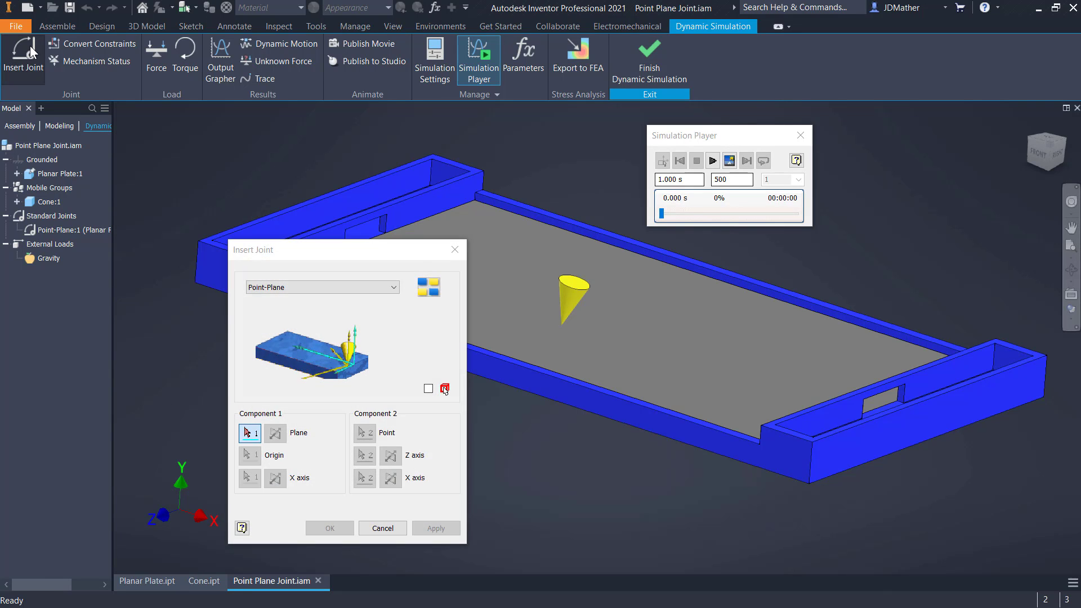
{"action": "left_click", "coordinate": [369, 288]}
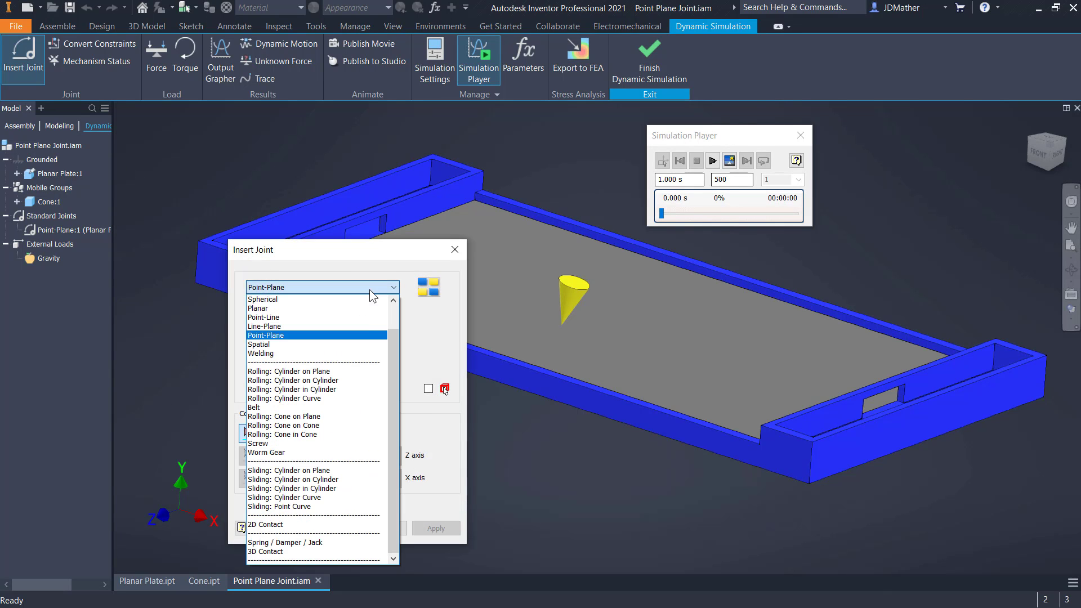
{"action": "left_click", "coordinate": [309, 550]}
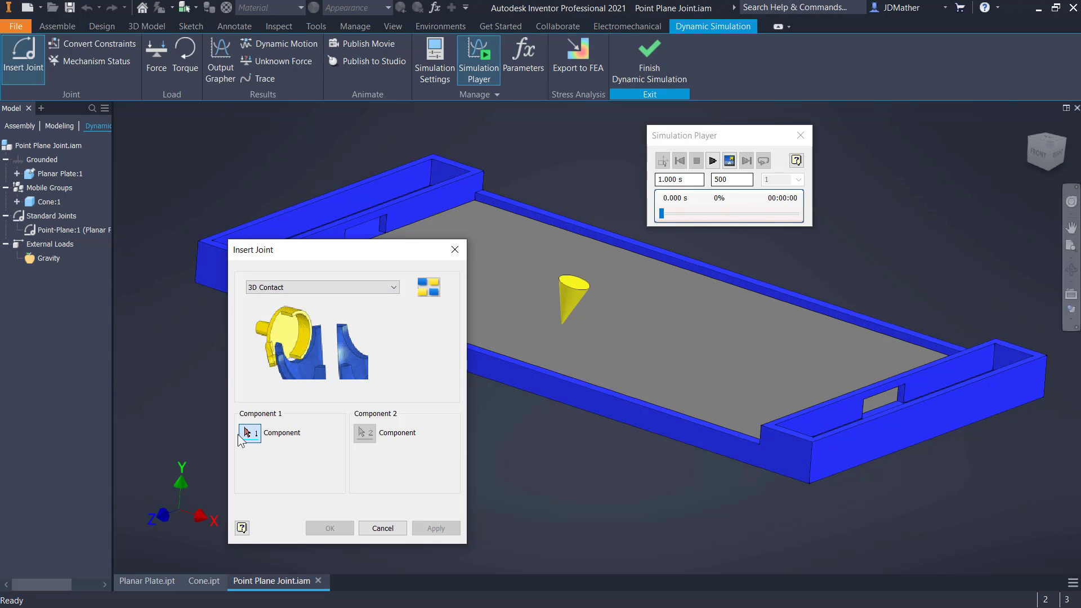
{"action": "left_click", "coordinate": [580, 365]}
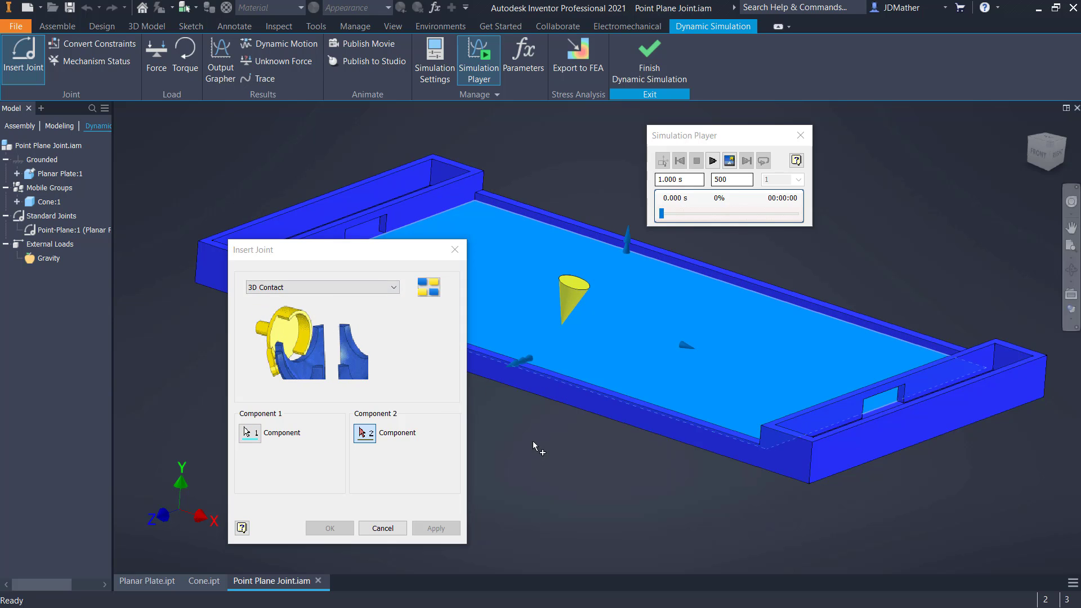
{"action": "left_click", "coordinate": [574, 303]}
{"action": "left_click", "coordinate": [330, 528]}
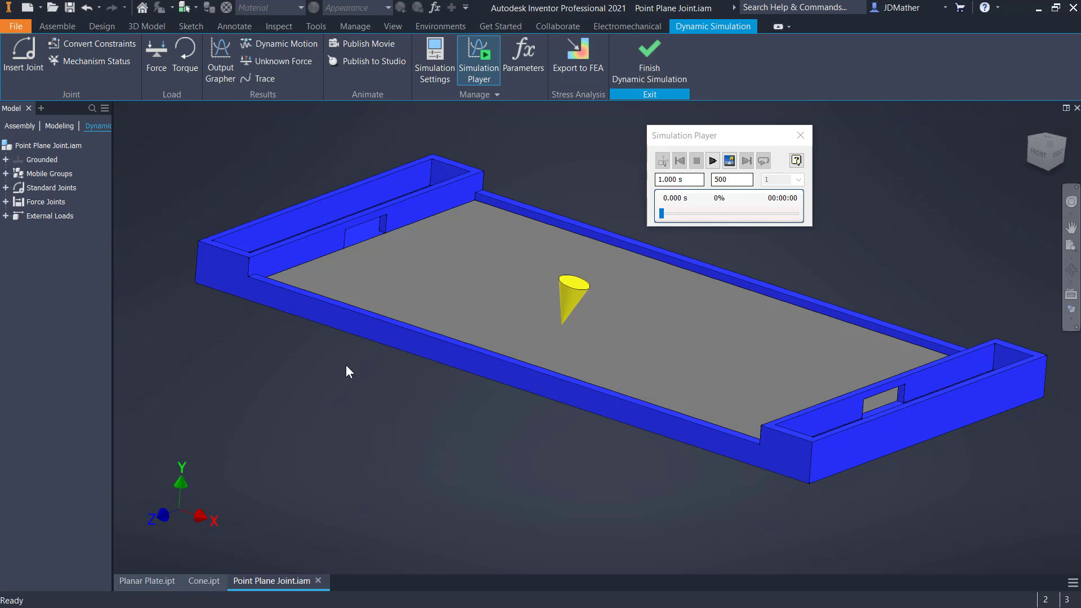
Run the simulation with the 3D Contact joint added, stop it and return to construction mode.
{"action": "left_click", "coordinate": [712, 162]}
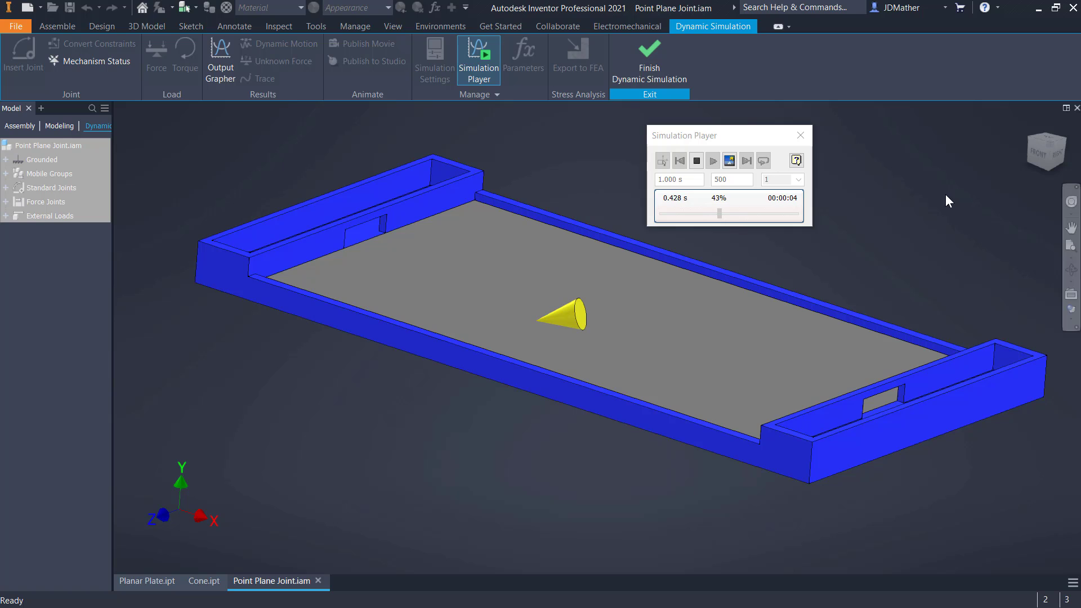
{"action": "left_click", "coordinate": [696, 161]}
{"action": "left_click", "coordinate": [662, 161]}
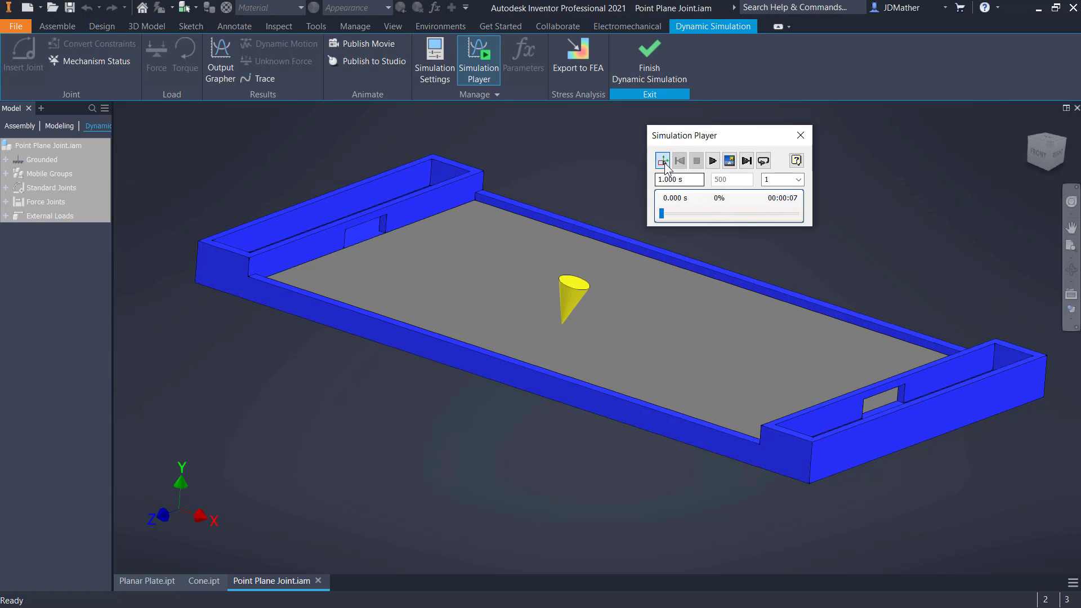